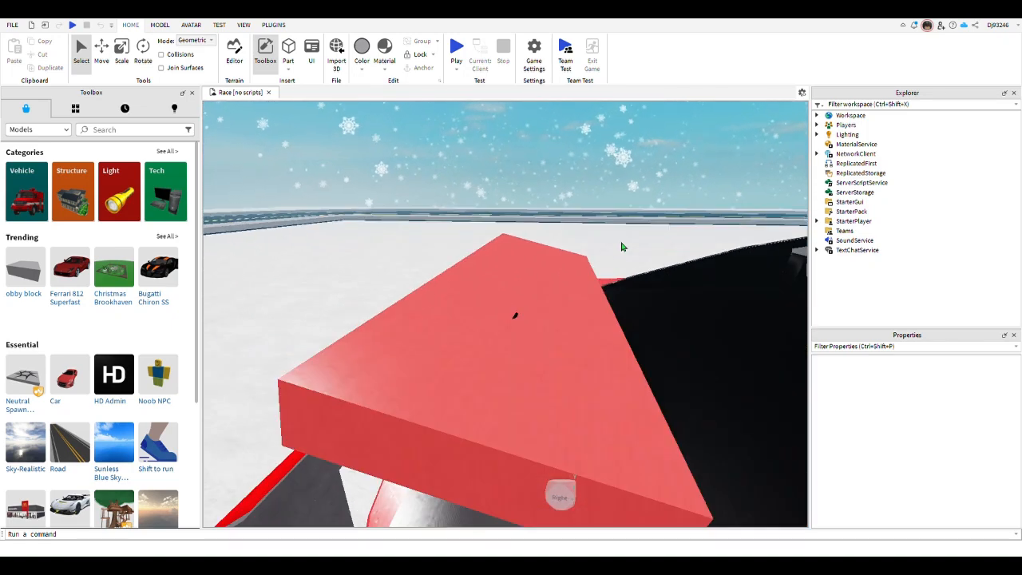
Examine the red sports car and its rear spoiler from several sides, and list the Workspace contents.
{"action": "right_click_drag", "start_coordinate": [540, 381], "coordinate": [538, 381]}
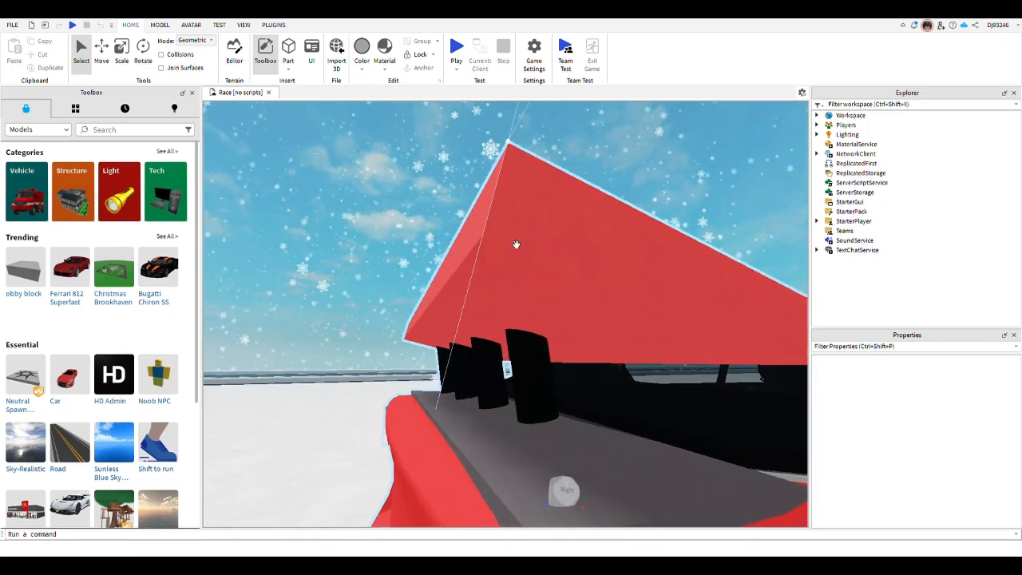
{"action": "right_click_drag", "start_coordinate": [475, 124], "coordinate": [474, 124]}
{"action": "scroll", "coordinate": [476, 125], "scroll_direction": "down", "scroll_amount": 4}
{"action": "scroll", "coordinate": [475, 125], "scroll_direction": "up", "scroll_amount": 1}
{"action": "key", "text": "w"}
{"action": "key", "text": "d"}
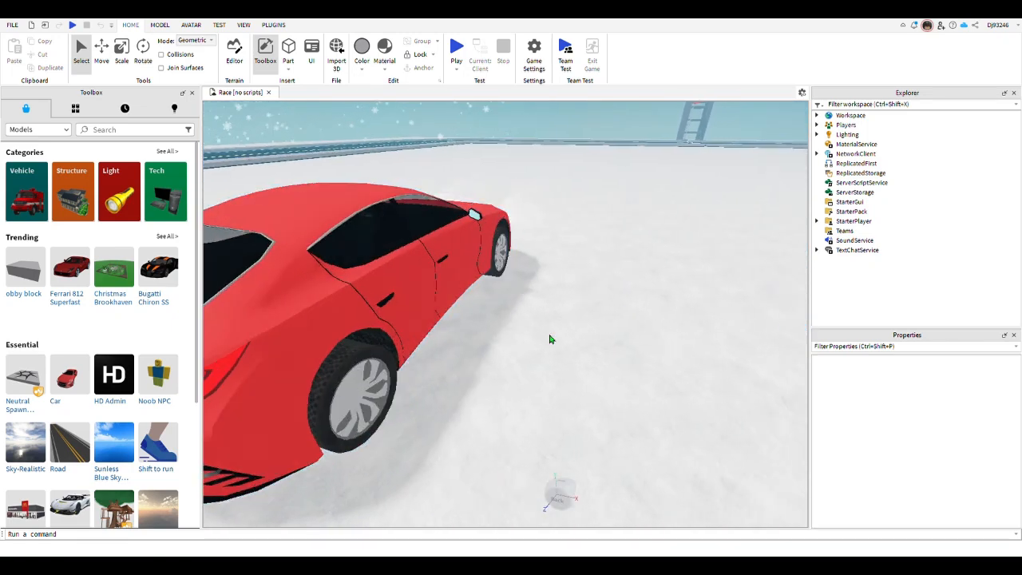
{"action": "right_click_drag", "start_coordinate": [551, 338], "coordinate": [552, 327]}
{"action": "key", "text": "d"}
{"action": "key", "text": "s"}
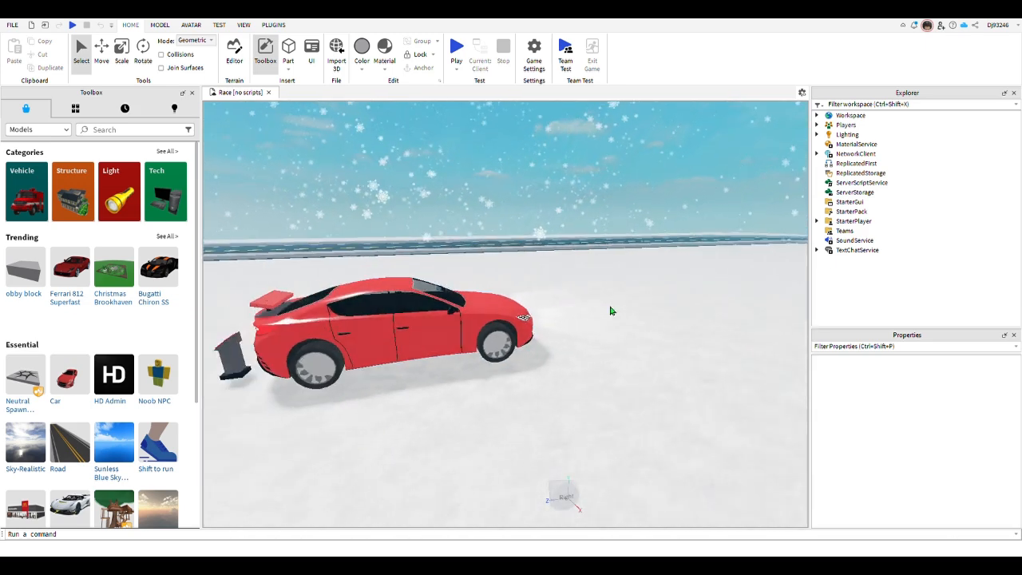
{"action": "right_click_drag", "start_coordinate": [611, 310], "coordinate": [611, 311]}
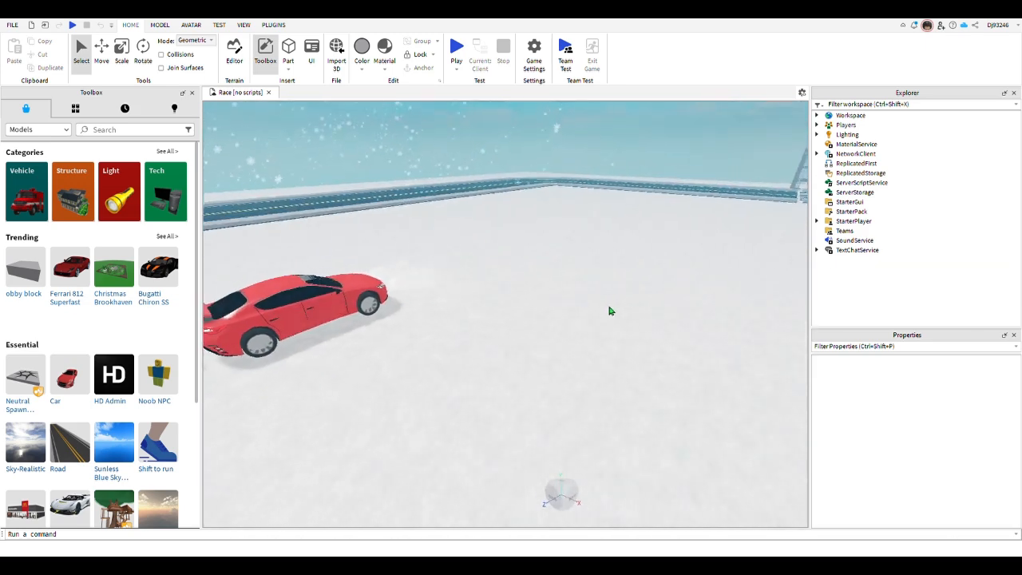
{"action": "left_click", "coordinate": [816, 116]}
{"action": "right_click_drag", "start_coordinate": [556, 253], "coordinate": [554, 255]}
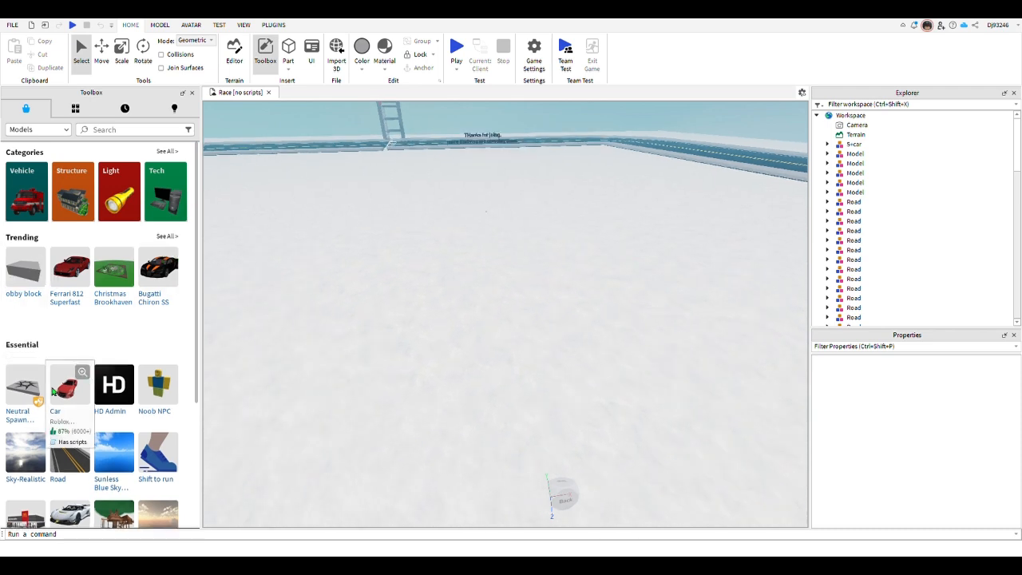
Filter the model library to show only models by the creator Roblox.
{"action": "left_click", "coordinate": [188, 131]}
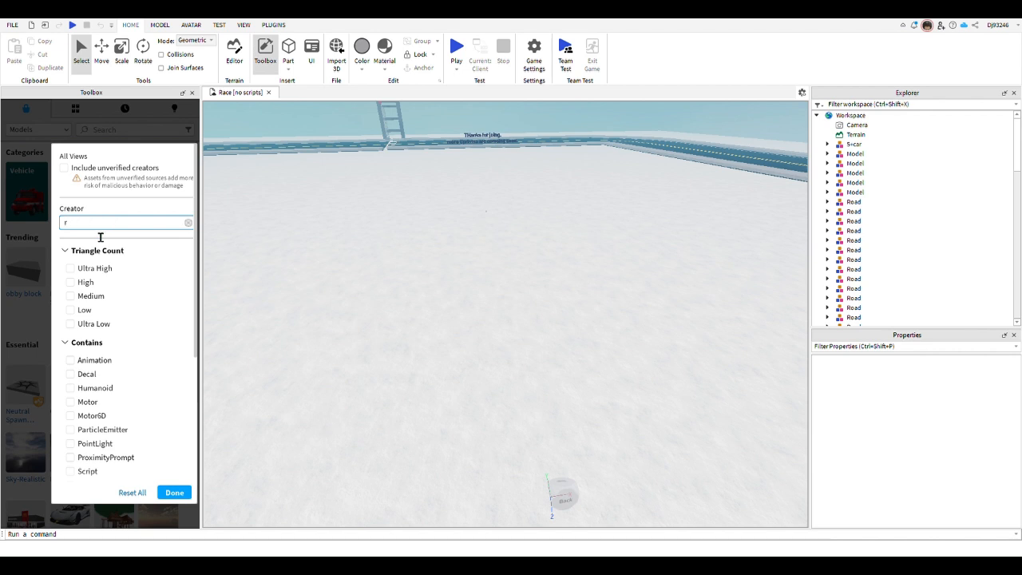
{"action": "type", "text": "roblox"}
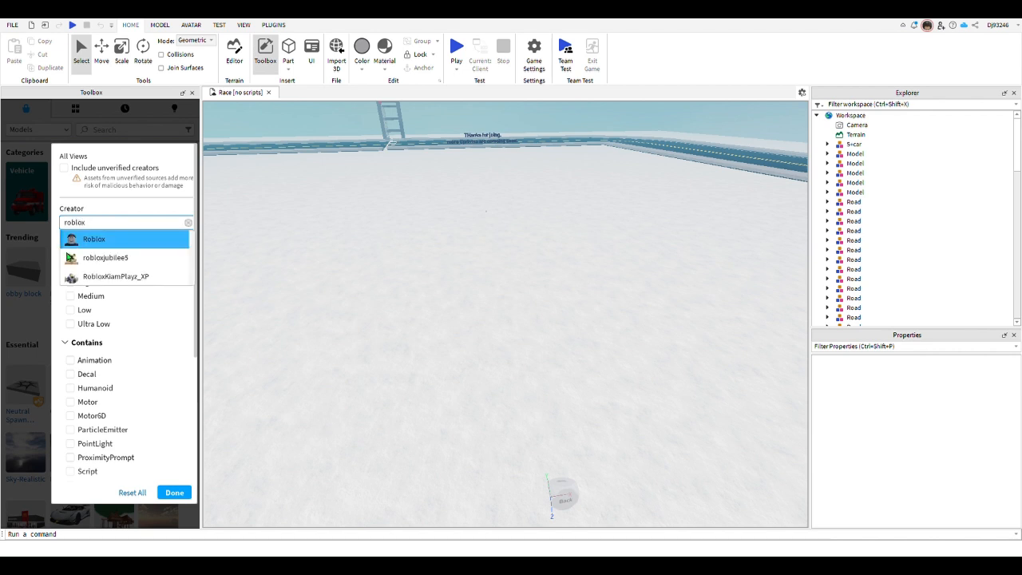
{"action": "left_click", "coordinate": [68, 241]}
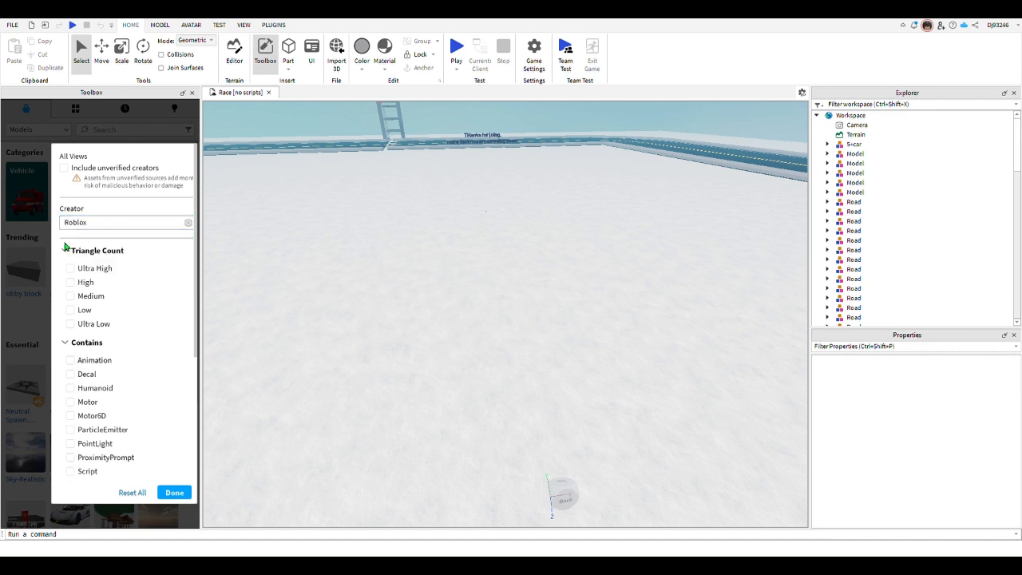
{"action": "left_click", "coordinate": [176, 493]}
{"action": "right_click_drag", "start_coordinate": [443, 332], "coordinate": [409, 332]}
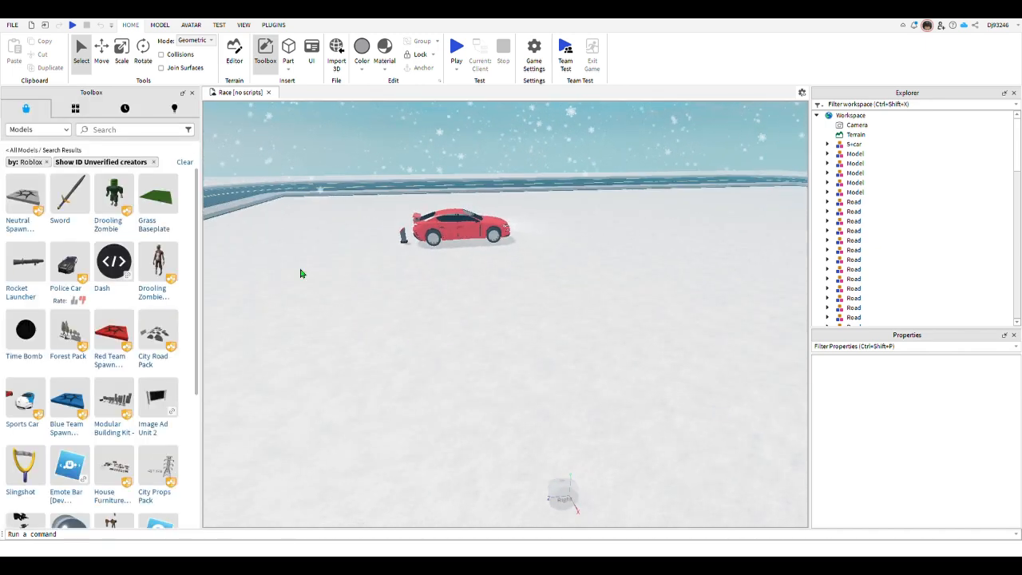
Find the Light Utility Vehicle among the Roblox models and insert it into the scene.
{"action": "scroll", "coordinate": [146, 341], "scroll_direction": "down", "scroll_amount": 10}
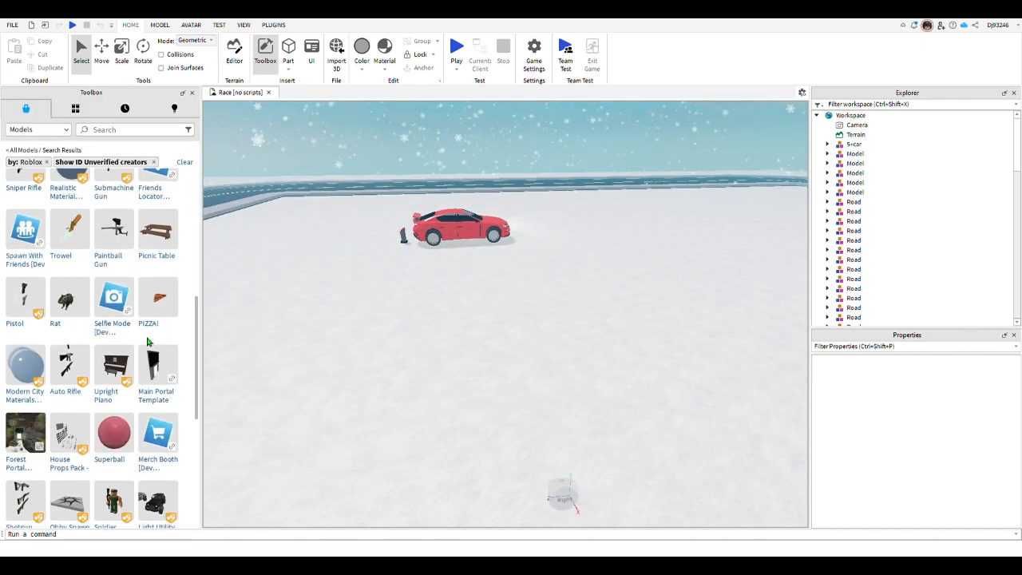
{"action": "scroll", "coordinate": [147, 342], "scroll_direction": "down", "scroll_amount": 5}
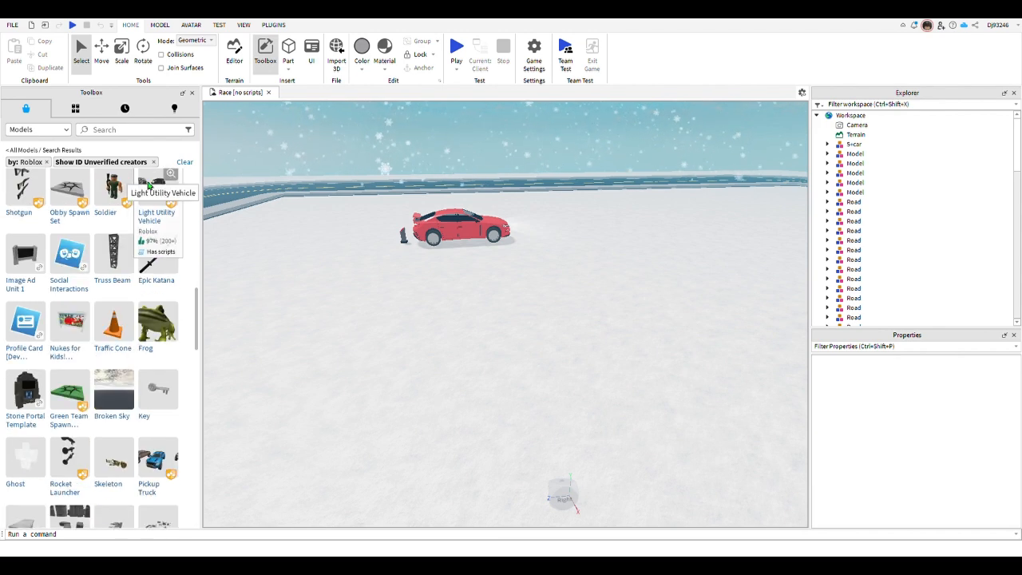
{"action": "left_click", "coordinate": [150, 187]}
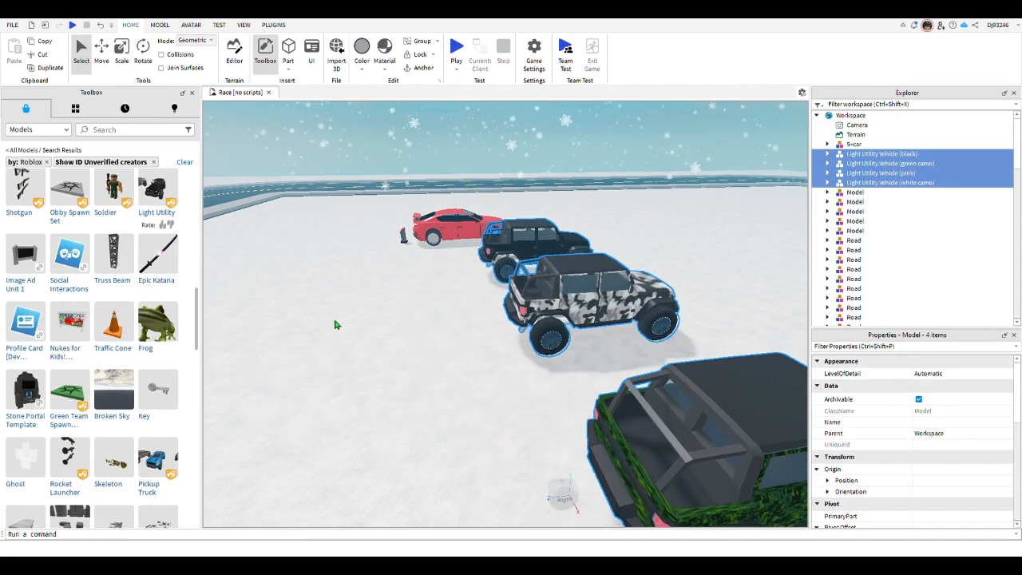
Delete the pink, green camo and white camo utility vehicles, keeping only the black one.
{"action": "right_click_drag", "start_coordinate": [336, 324], "coordinate": [376, 267]}
{"action": "scroll", "coordinate": [376, 267], "scroll_direction": "down", "scroll_amount": 3}
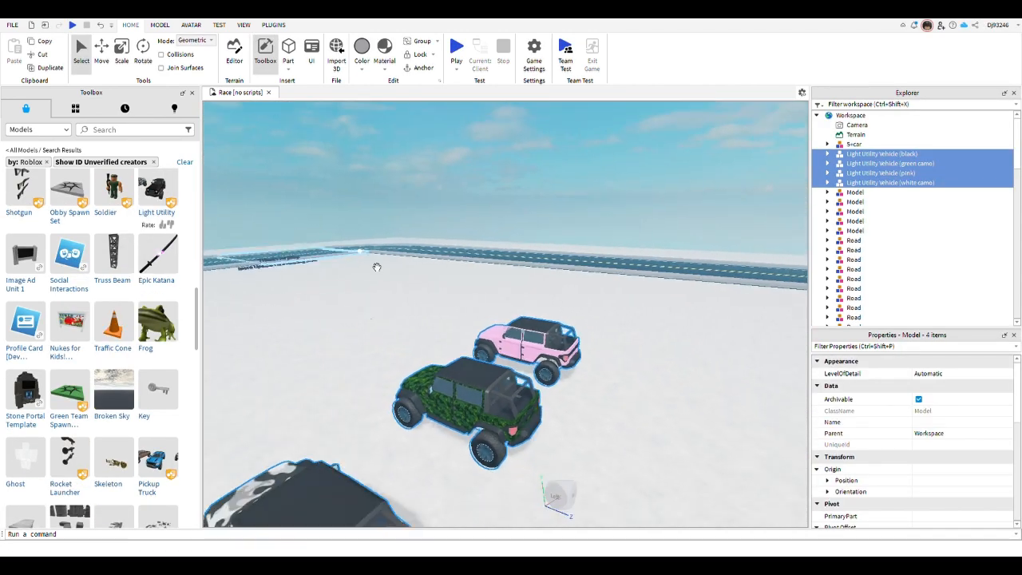
{"action": "left_click", "coordinate": [610, 194]}
{"action": "left_click_drag", "start_coordinate": [559, 353], "coordinate": [564, 345]}
{"action": "key", "text": "Delete"}
{"action": "right_click_drag", "start_coordinate": [612, 363], "coordinate": [612, 362]}
{"action": "left_click", "coordinate": [660, 306]}
{"action": "key", "text": "Delete"}
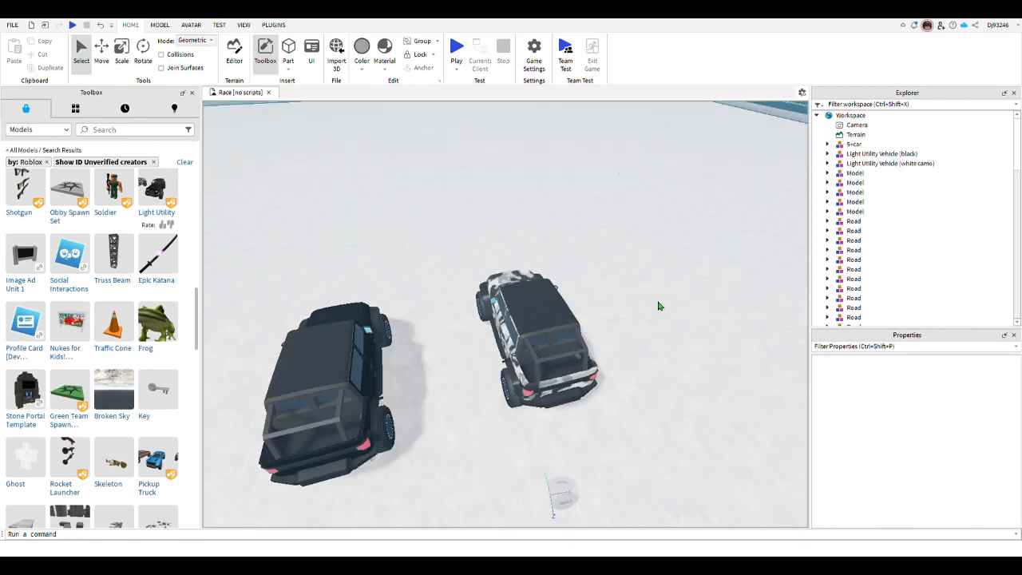
{"action": "left_click", "coordinate": [538, 344]}
{"action": "key", "text": "Delete"}
Insert a block part on the snow near the front of the black utility vehicle.
{"action": "mouse_move", "coordinate": [538, 344]}
{"action": "right_mouse_down"}
{"action": "mouse_move", "coordinate": [518, 356]}
{"action": "mouse_move", "coordinate": [502, 344]}
{"action": "mouse_move", "coordinate": [527, 352]}
{"action": "right_mouse_up"}
{"action": "scroll", "coordinate": [518, 353], "scroll_direction": "up", "scroll_amount": 3}
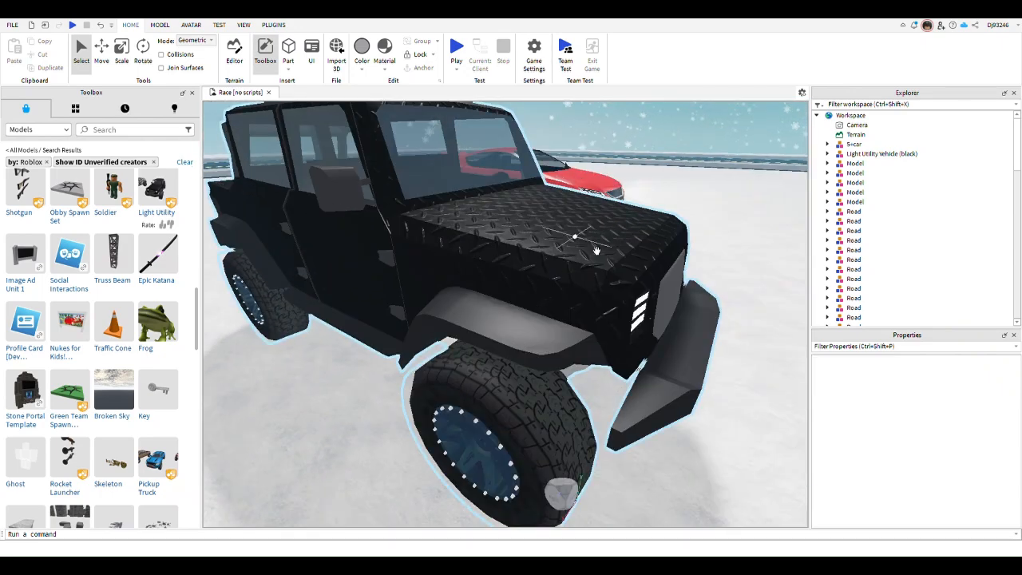
{"action": "key", "text": "d"}
{"action": "key", "text": "w"}
{"action": "right_click_drag", "start_coordinate": [714, 354], "coordinate": [721, 360]}
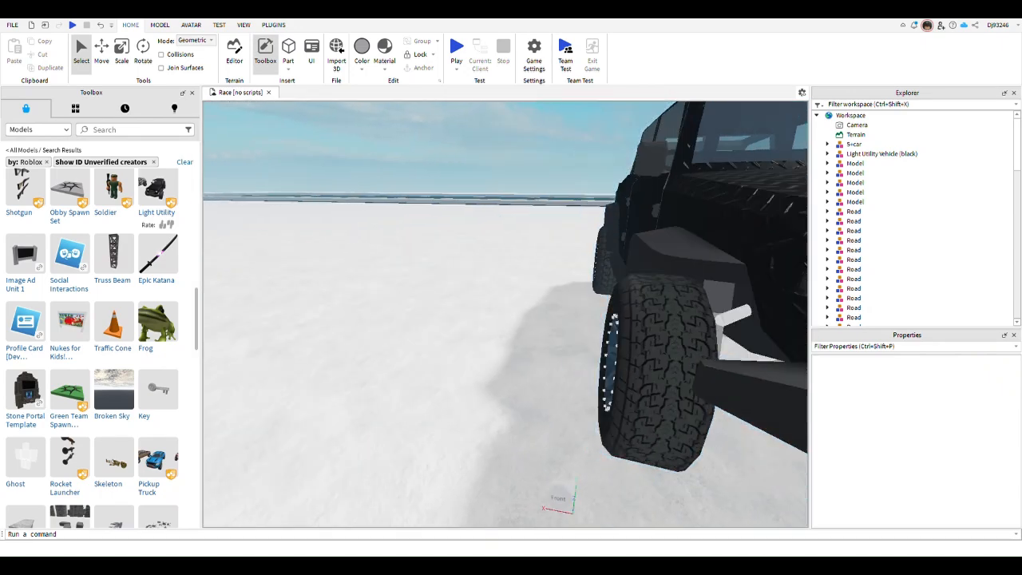
{"action": "key", "text": "s"}
{"action": "key", "text": "a"}
{"action": "left_click", "coordinate": [295, 53]}
{"action": "key", "text": "w"}
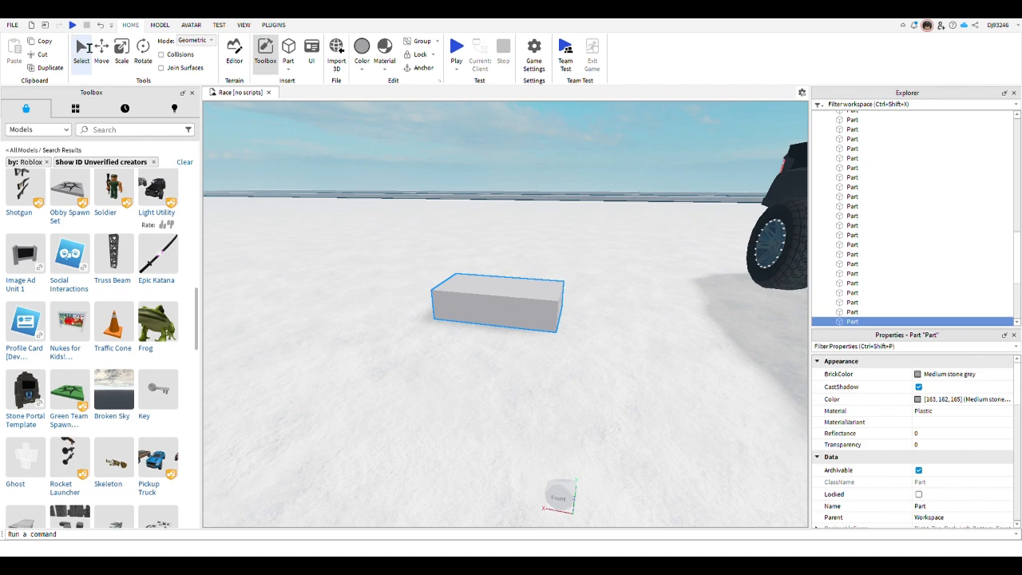
Insert a second block part in front of the first and tilt it lengthwise into a shallow slope.
{"action": "left_click", "coordinate": [130, 48]}
{"action": "key", "text": "w"}
{"action": "key", "text": "a"}
{"action": "right_click_drag", "start_coordinate": [455, 172], "coordinate": [464, 174]}
{"action": "left_click", "coordinate": [289, 53]}
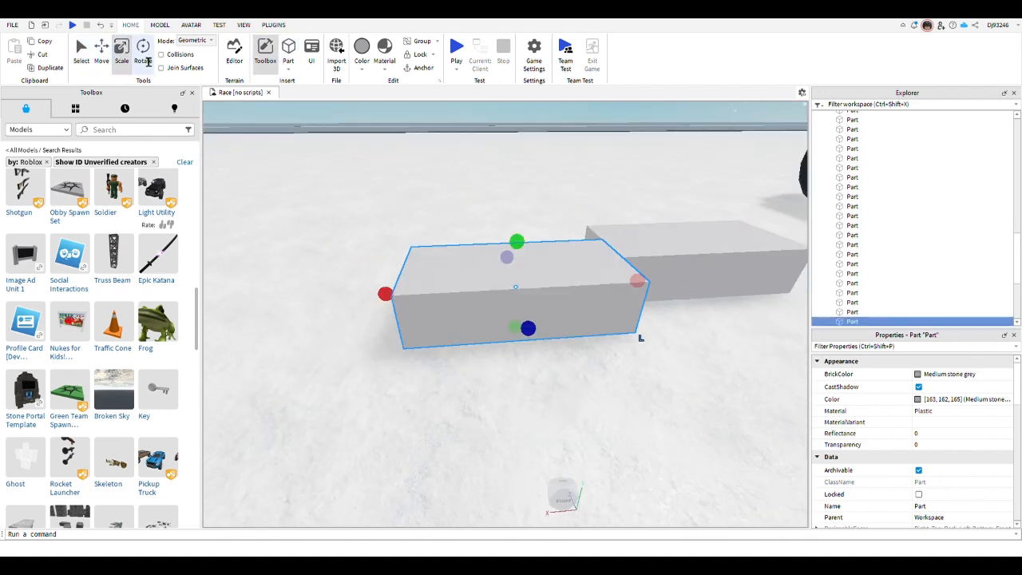
{"action": "left_click", "coordinate": [145, 58]}
{"action": "left_click_drag", "start_coordinate": [471, 242], "coordinate": [454, 265]}
Move the tilted block sideways into line with the first block, at that block's outer end.
{"action": "left_click", "coordinate": [106, 57]}
{"action": "right_click_drag", "start_coordinate": [607, 224], "coordinate": [536, 205]}
{"action": "left_click_drag", "start_coordinate": [536, 205], "coordinate": [591, 195]}
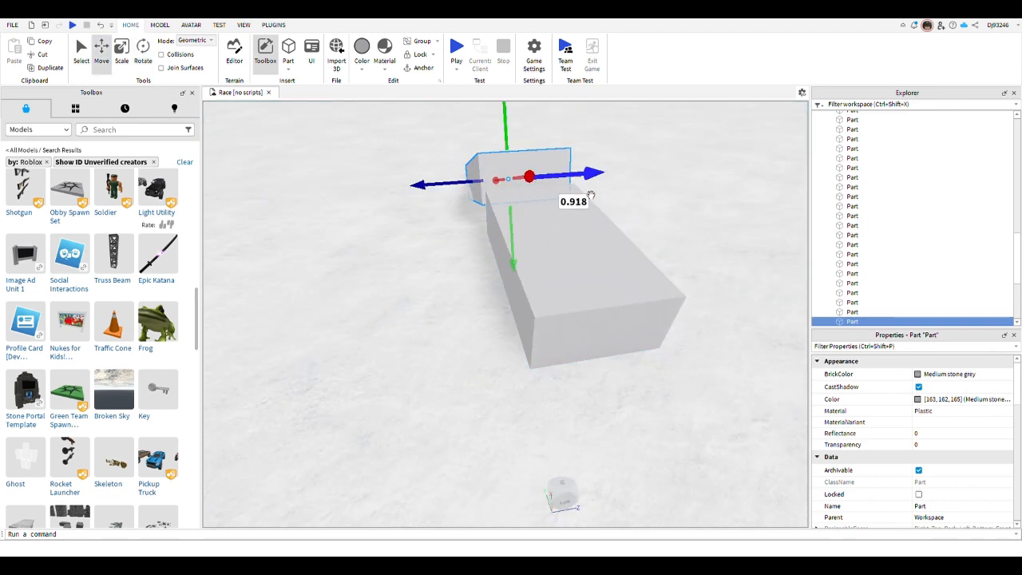
{"action": "left_click_drag", "start_coordinate": [531, 240], "coordinate": [598, 229]}
{"action": "right_click_drag", "start_coordinate": [598, 229], "coordinate": [580, 227]}
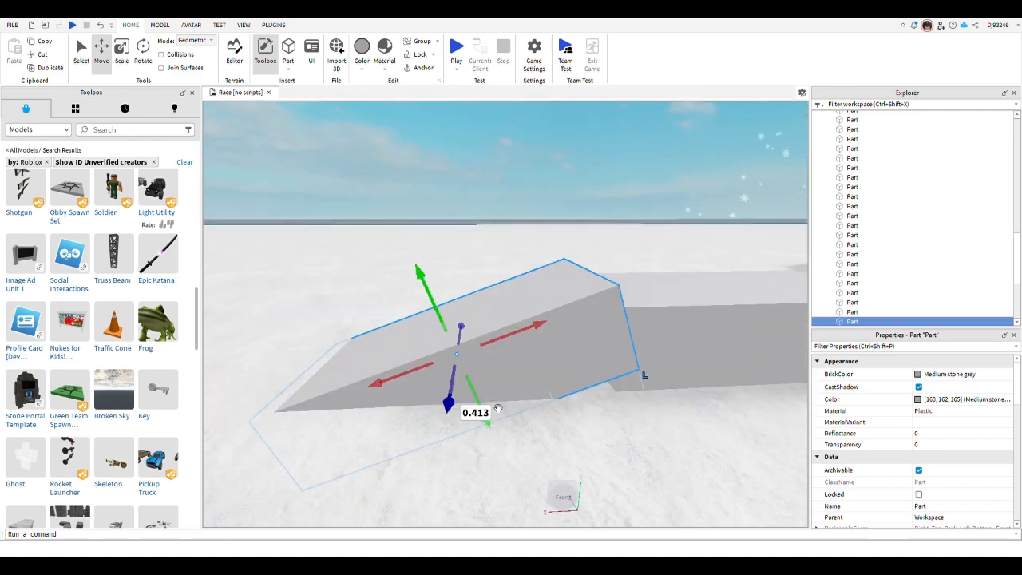
Shift the tilted block along its own axes until its upper edge meets the first block's top edge.
{"action": "mouse_move", "coordinate": [498, 409]}
{"action": "left_mouse_down"}
{"action": "mouse_move", "coordinate": [489, 397]}
{"action": "mouse_move", "coordinate": [492, 405]}
{"action": "left_mouse_up"}
{"action": "left_click_drag", "start_coordinate": [551, 341], "coordinate": [547, 348]}
{"action": "right_click_drag", "start_coordinate": [616, 349], "coordinate": [616, 374]}
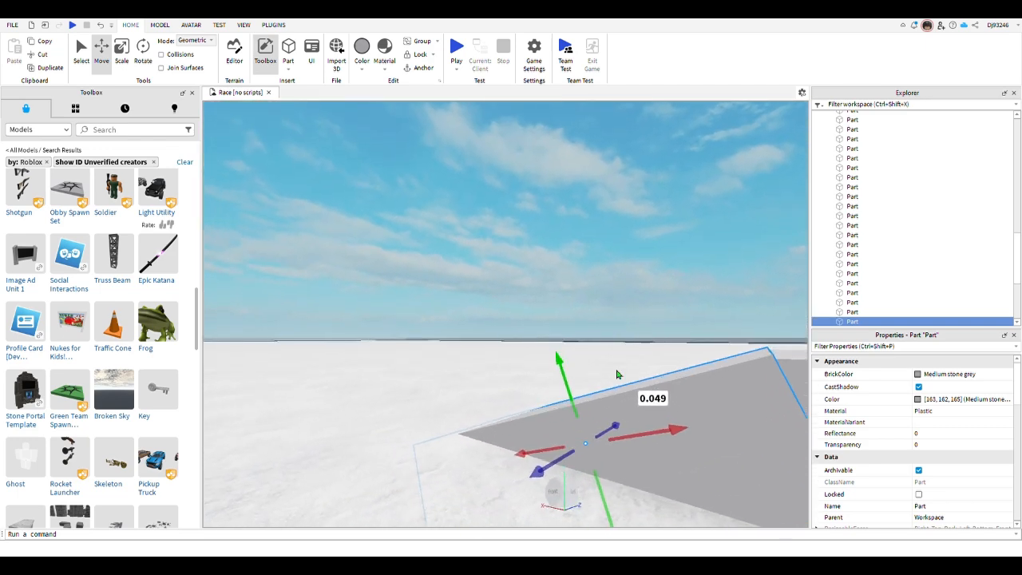
{"action": "key", "text": "s"}
{"action": "key", "text": "s"}
{"action": "key", "text": "d"}
{"action": "key", "text": "d"}
{"action": "key", "text": "w"}
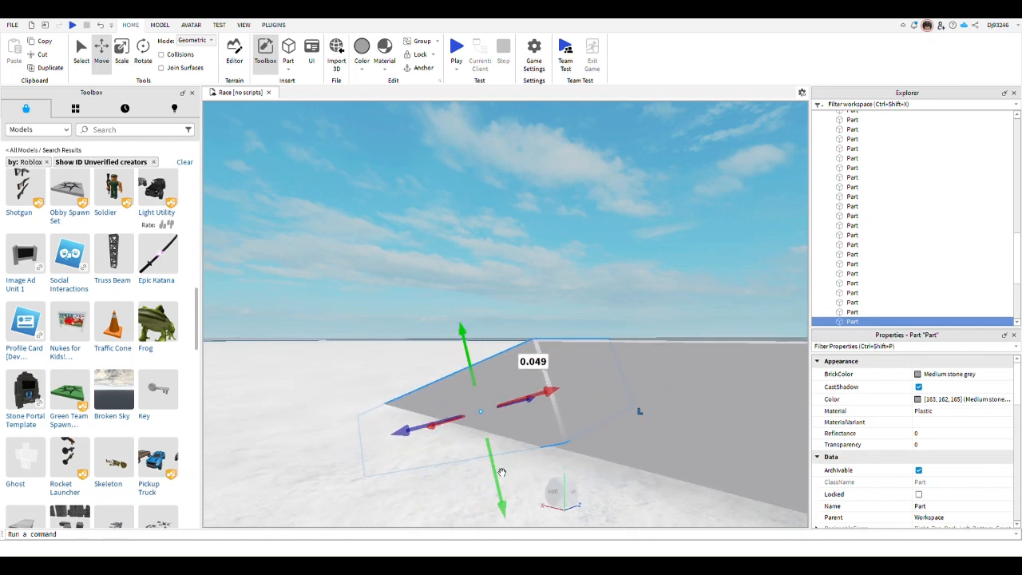
{"action": "left_click_drag", "start_coordinate": [502, 471], "coordinate": [496, 452]}
{"action": "right_click_drag", "start_coordinate": [497, 452], "coordinate": [547, 407]}
{"action": "left_click_drag", "start_coordinate": [479, 260], "coordinate": [470, 247]}
{"action": "right_click_drag", "start_coordinate": [477, 250], "coordinate": [480, 248]}
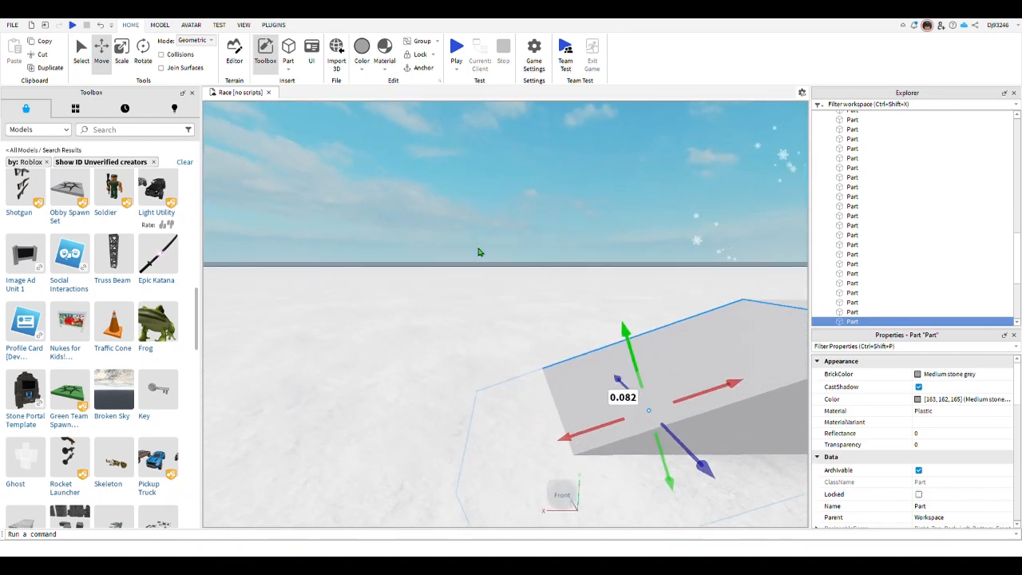
Shorten the tilted block to about 3.05 studs from its low end and adjust its thickness from the underside.
{"action": "scroll", "coordinate": [479, 248], "scroll_direction": "down", "scroll_amount": 2}
{"action": "left_click", "coordinate": [132, 64]}
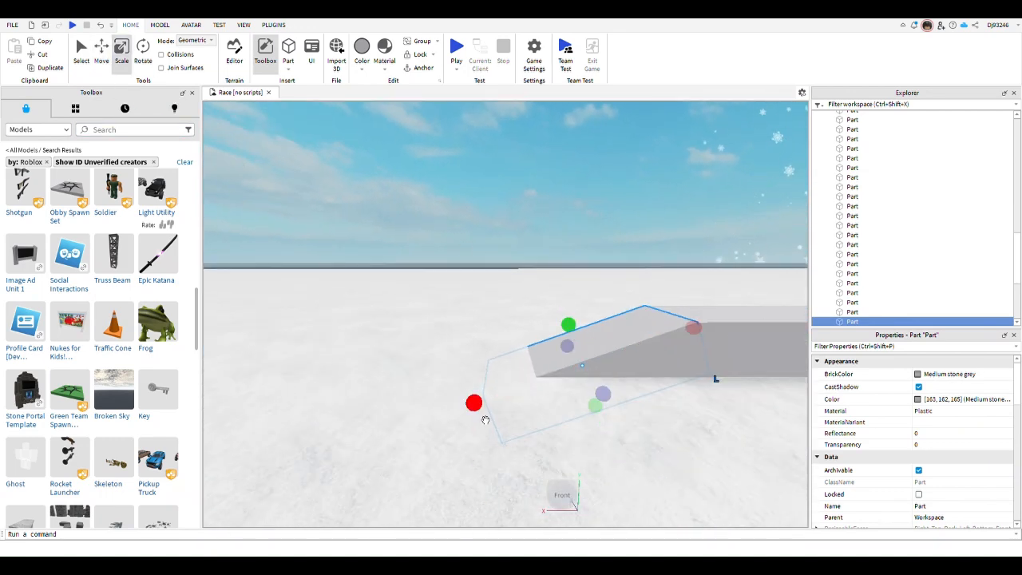
{"action": "left_click_drag", "start_coordinate": [484, 420], "coordinate": [508, 413]}
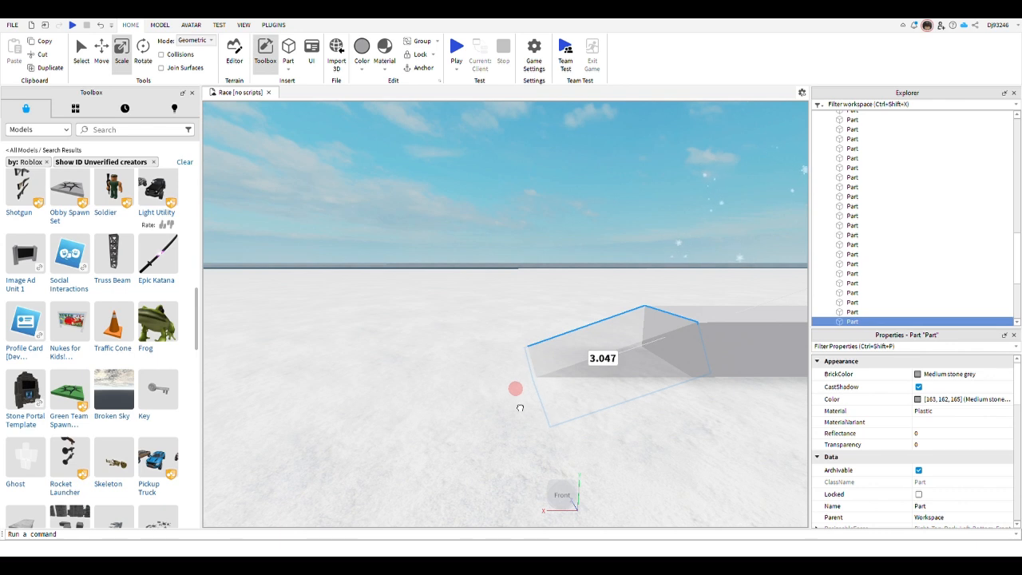
{"action": "left_click_drag", "start_coordinate": [520, 408], "coordinate": [520, 408]}
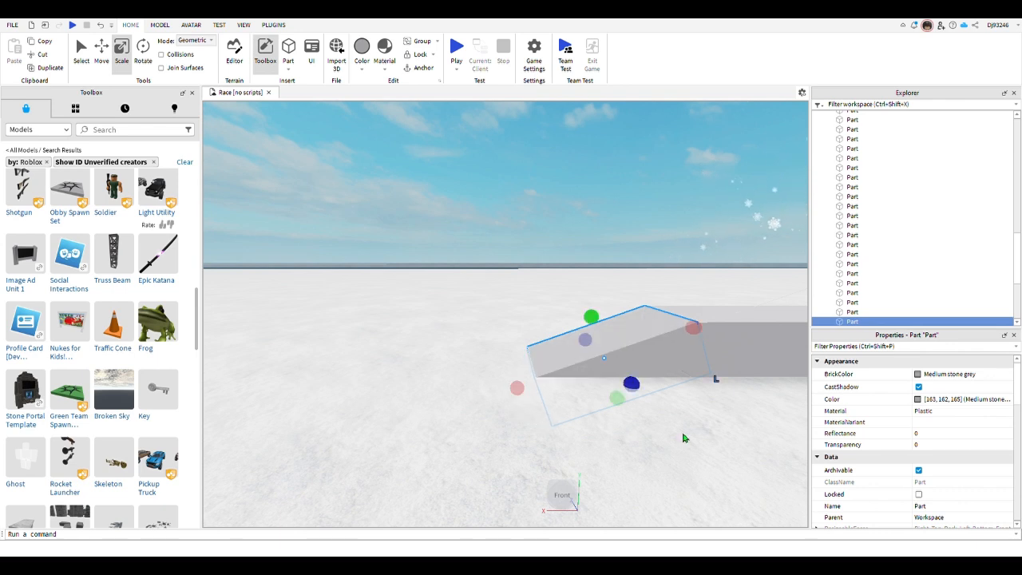
{"action": "left_click_drag", "start_coordinate": [618, 399], "coordinate": [629, 406]}
Insert a third block part, place it near the first block's opposite end and tilt it down towards the vehicle.
{"action": "right_click_drag", "start_coordinate": [711, 453], "coordinate": [711, 452]}
{"action": "key", "text": "w"}
{"action": "right_click_drag", "start_coordinate": [392, 180], "coordinate": [438, 256]}
{"action": "key", "text": "s"}
{"action": "key", "text": "w"}
{"action": "key", "text": "f"}
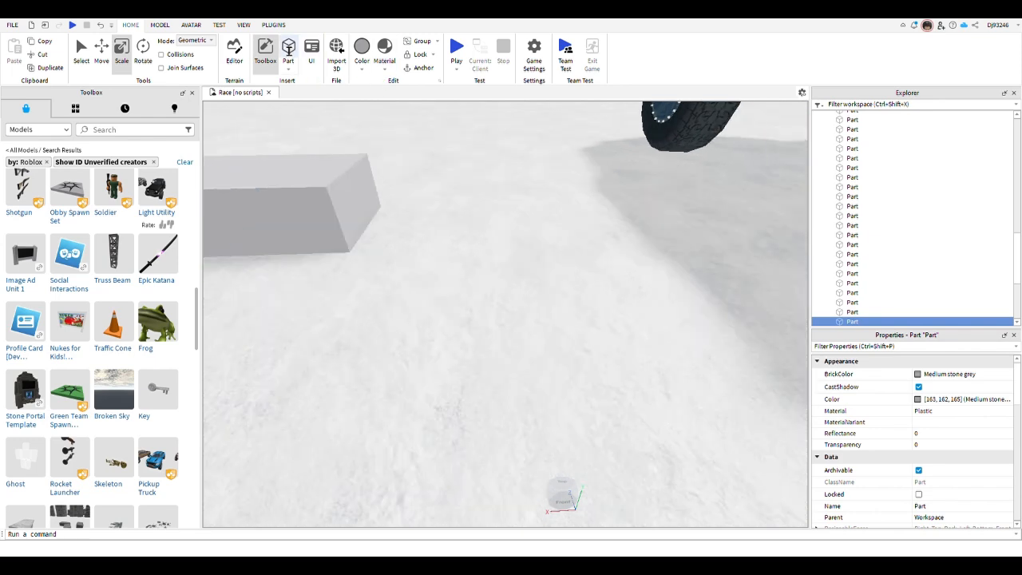
{"action": "scroll", "coordinate": [524, 288], "scroll_direction": "down", "scroll_amount": 2}
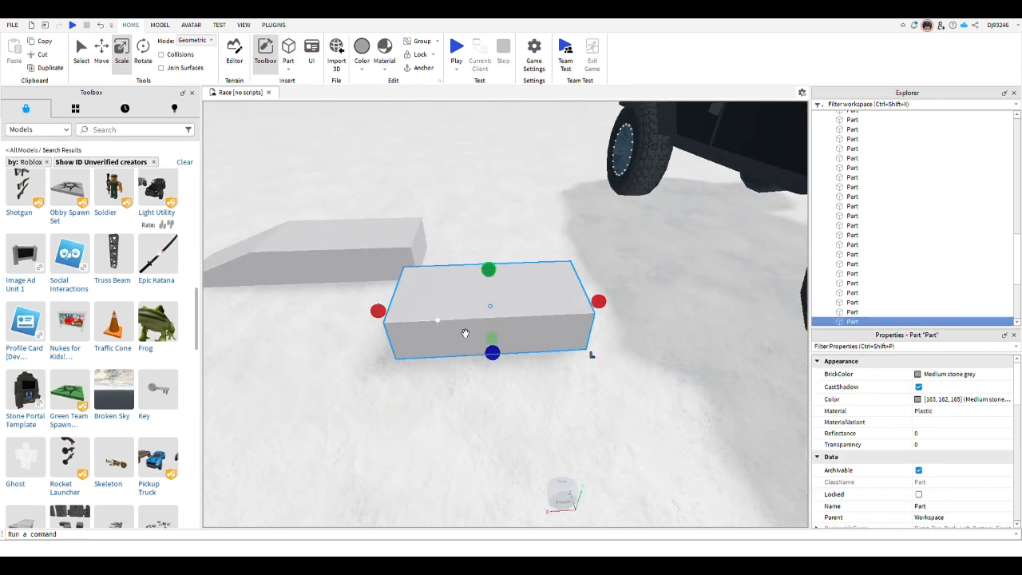
{"action": "left_click_drag", "start_coordinate": [465, 333], "coordinate": [484, 252]}
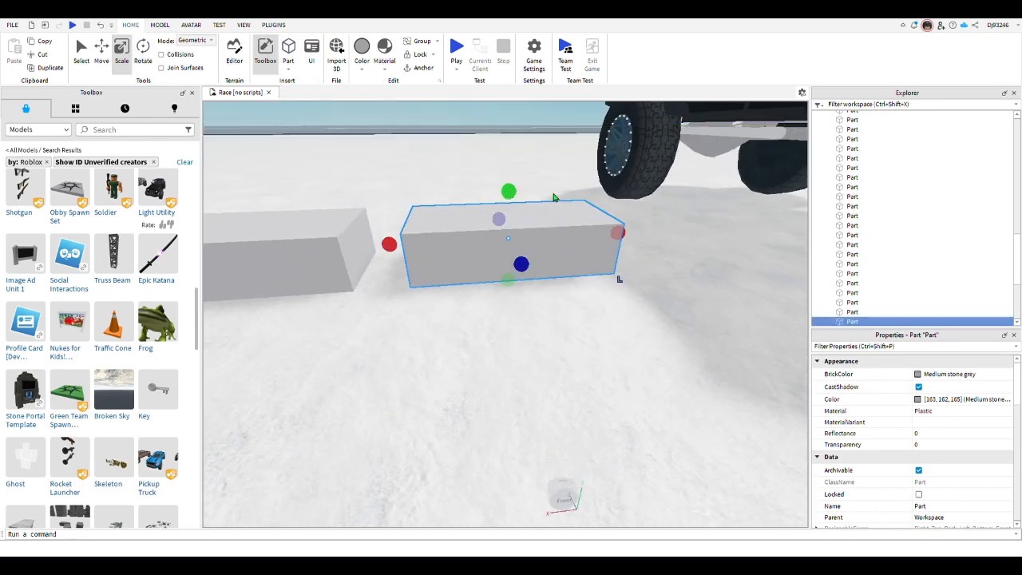
{"action": "left_click", "coordinate": [141, 50]}
{"action": "left_click_drag", "start_coordinate": [559, 197], "coordinate": [562, 187]}
Move the third block against the first block's free end so their top edges and sides line up.
{"action": "left_click", "coordinate": [102, 49]}
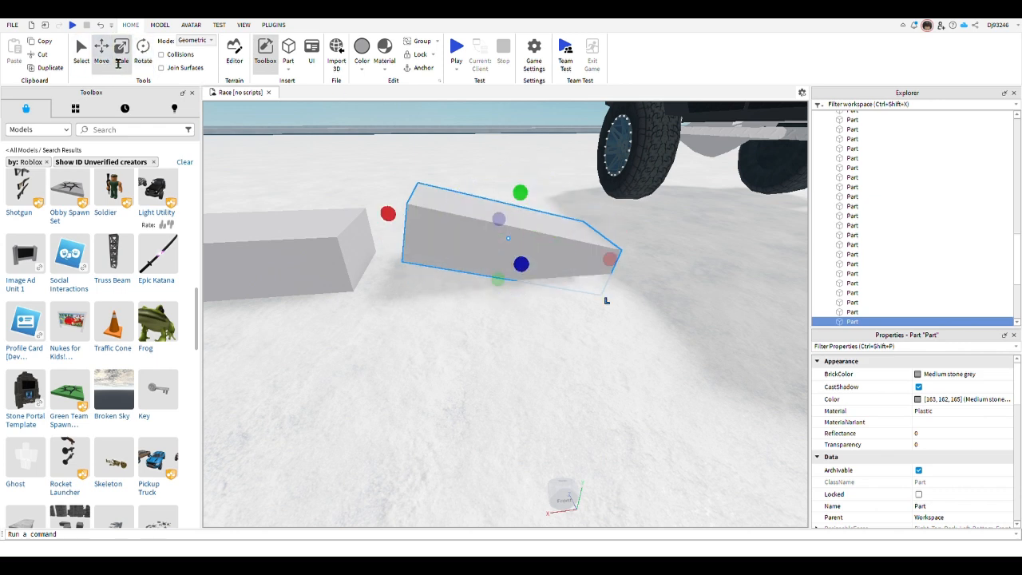
{"action": "key", "text": "a"}
{"action": "left_click_drag", "start_coordinate": [528, 287], "coordinate": [503, 321]}
{"action": "left_click_drag", "start_coordinate": [432, 264], "coordinate": [416, 262]}
{"action": "mouse_move", "coordinate": [461, 280]}
{"action": "right_mouse_down"}
{"action": "mouse_move", "coordinate": [438, 266]}
{"action": "mouse_move", "coordinate": [451, 279]}
{"action": "right_mouse_up"}
{"action": "key", "text": "d"}
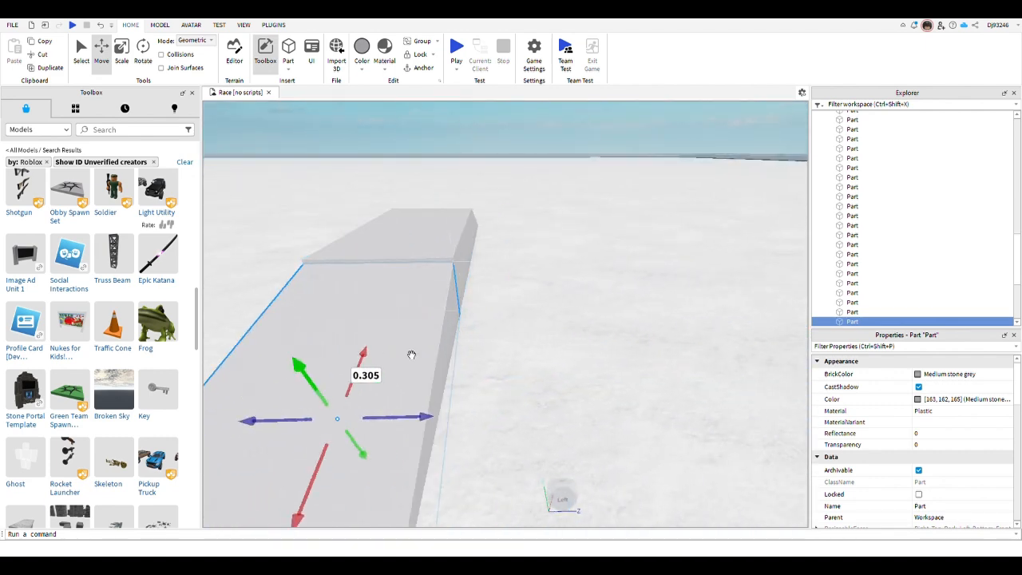
{"action": "left_click_drag", "start_coordinate": [374, 376], "coordinate": [305, 364]}
{"action": "left_click_drag", "start_coordinate": [406, 408], "coordinate": [407, 409]}
{"action": "key", "text": "a"}
{"action": "right_click_drag", "start_coordinate": [463, 389], "coordinate": [461, 389]}
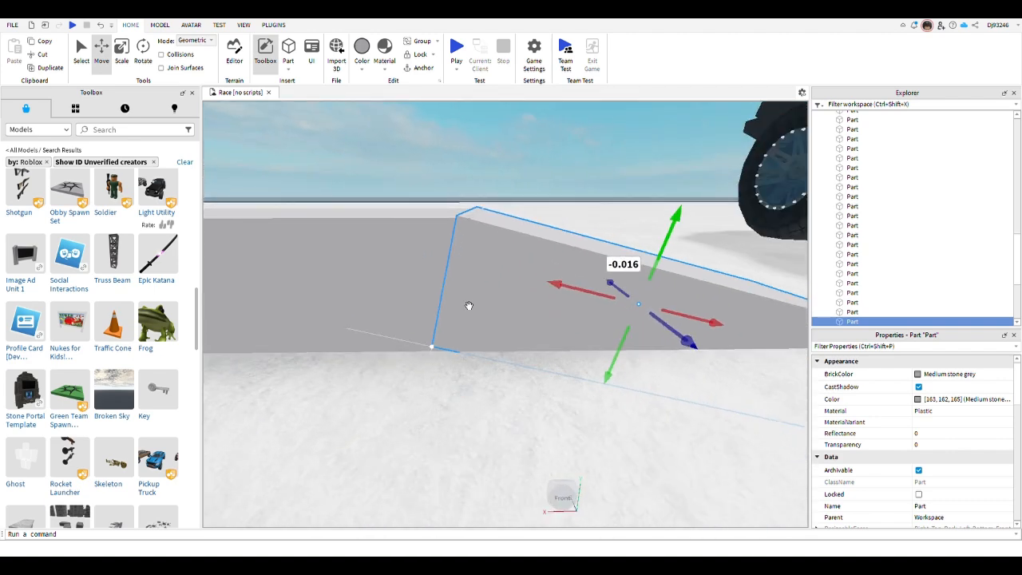
Select the middle block and both sloped blocks and union them into one solid.
{"action": "key", "text": "a"}
{"action": "left_click", "coordinate": [516, 289], "text": "ctrl"}
{"action": "left_click", "coordinate": [394, 286], "text": "ctrl"}
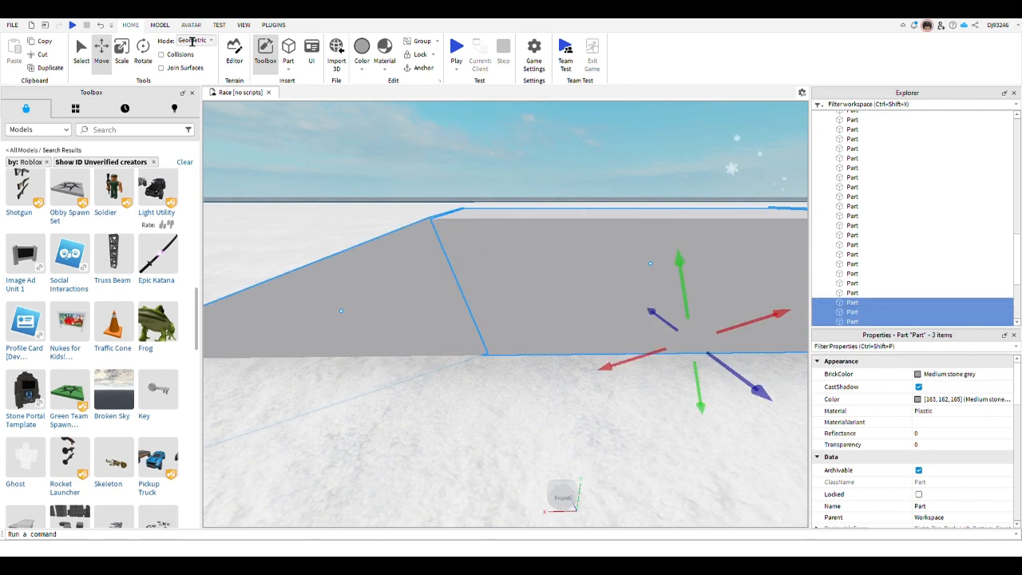
{"action": "left_click", "coordinate": [160, 25]}
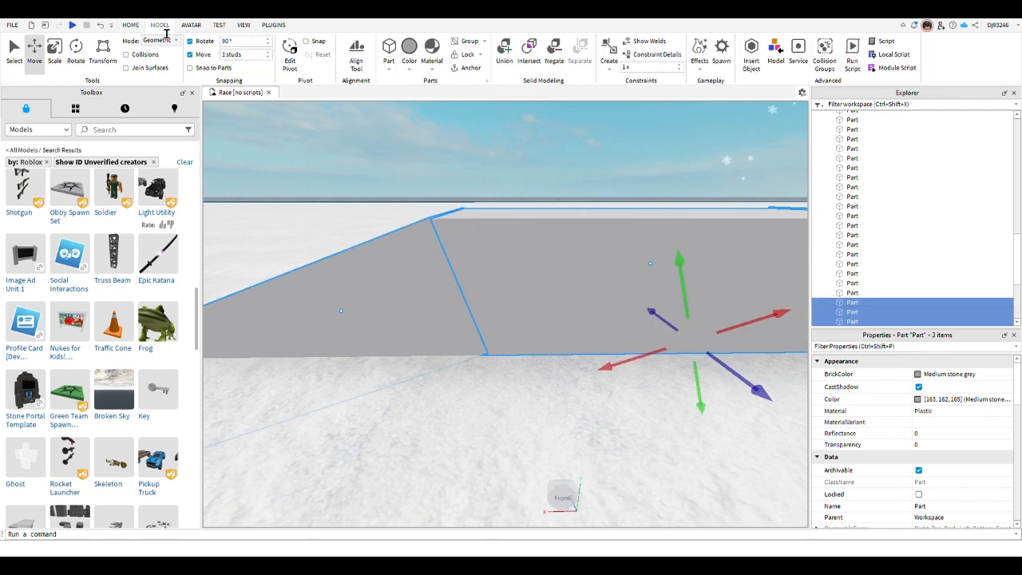
{"action": "left_click", "coordinate": [514, 55]}
{"action": "key", "text": "f"}
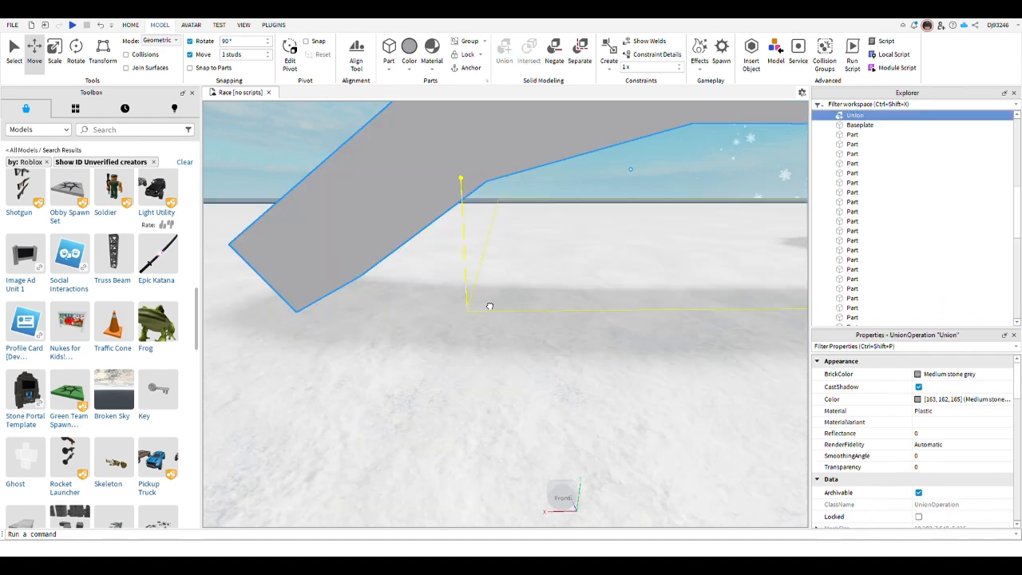
Rotate the union so it sits level across the vehicle and lower it over the front of the hood.
{"action": "left_click_drag", "start_coordinate": [493, 311], "coordinate": [515, 356]}
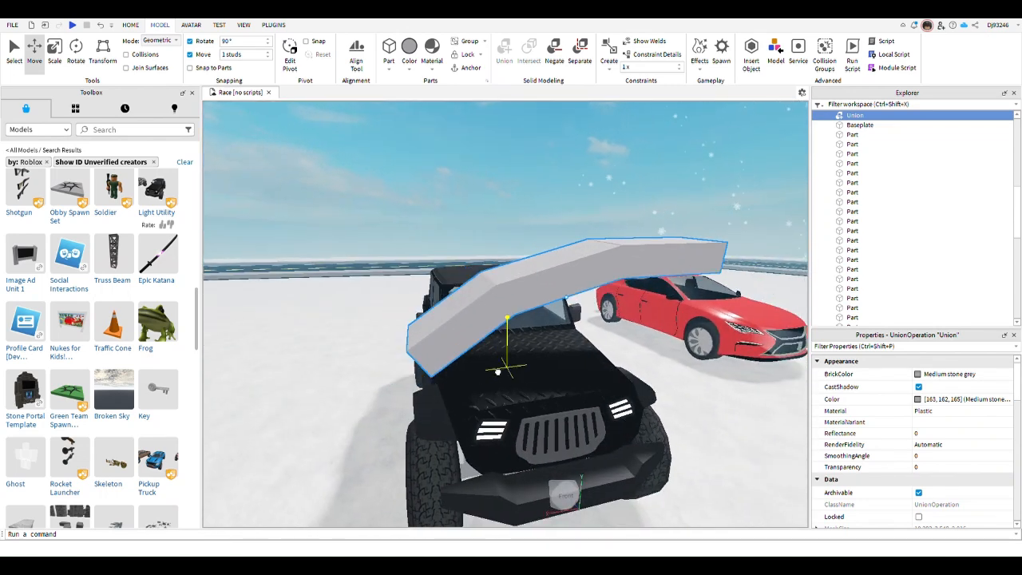
{"action": "left_click", "coordinate": [76, 56]}
{"action": "left_click_drag", "start_coordinate": [610, 254], "coordinate": [636, 260]}
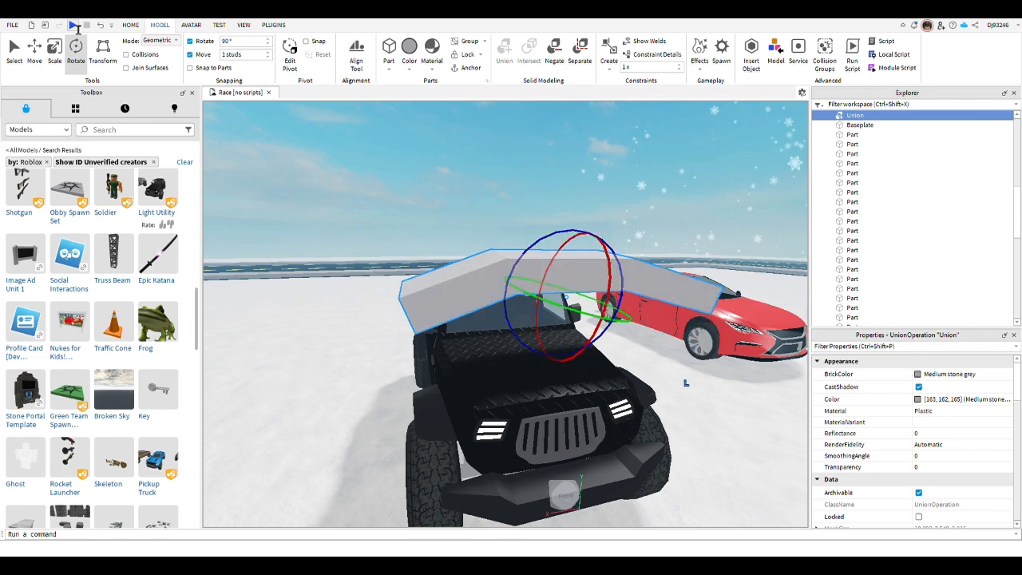
{"action": "key", "text": "ctrl+2"}
{"action": "left_click_drag", "start_coordinate": [483, 298], "coordinate": [596, 375]}
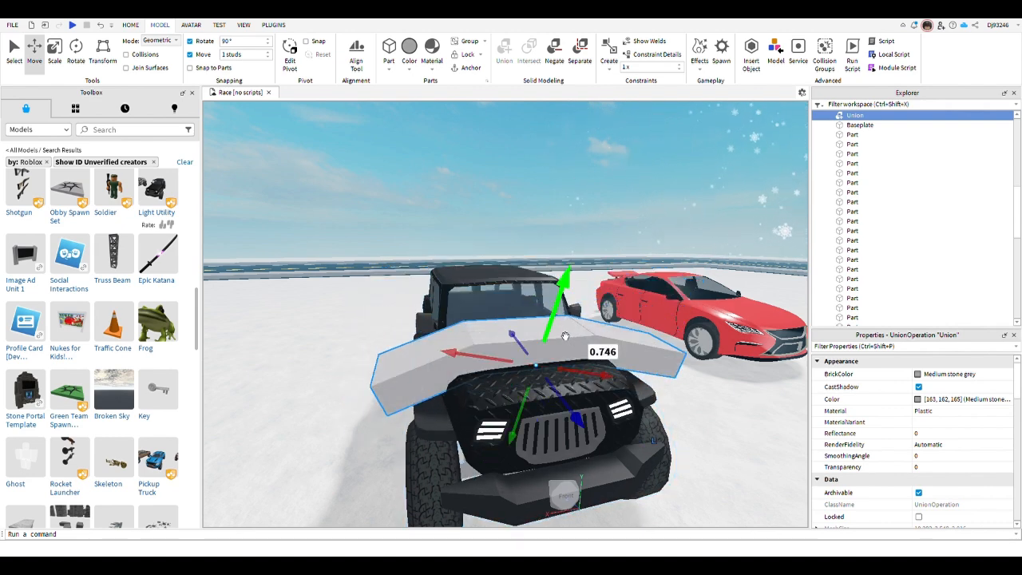
{"action": "left_click_drag", "start_coordinate": [564, 336], "coordinate": [567, 331]}
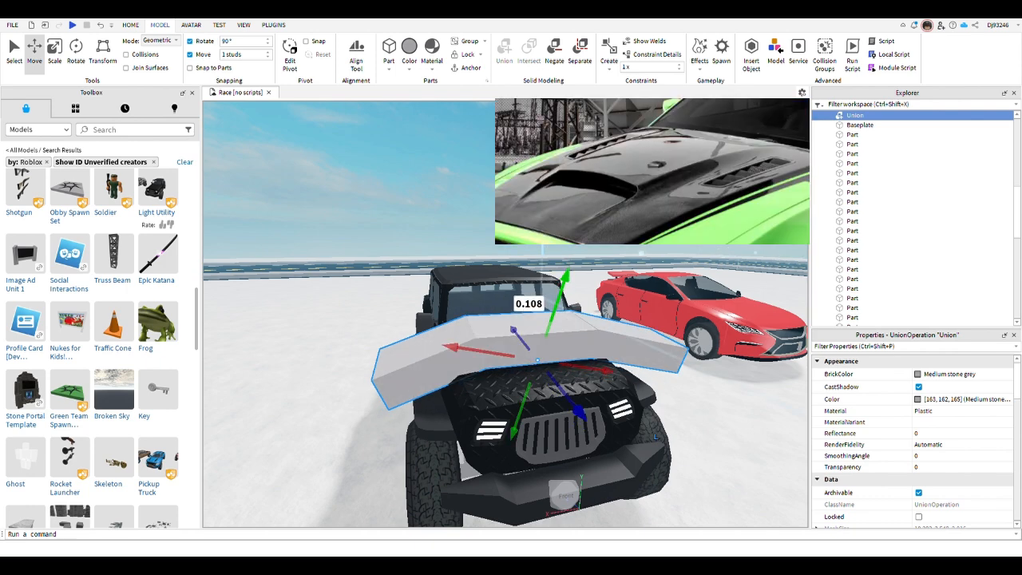
Scale the union shorter across the vehicle from one end, bringing it closer to the hood's width.
{"action": "scroll", "coordinate": [495, 283], "scroll_direction": "up", "scroll_amount": 3}
{"action": "scroll", "coordinate": [495, 282], "scroll_direction": "down", "scroll_amount": 3}
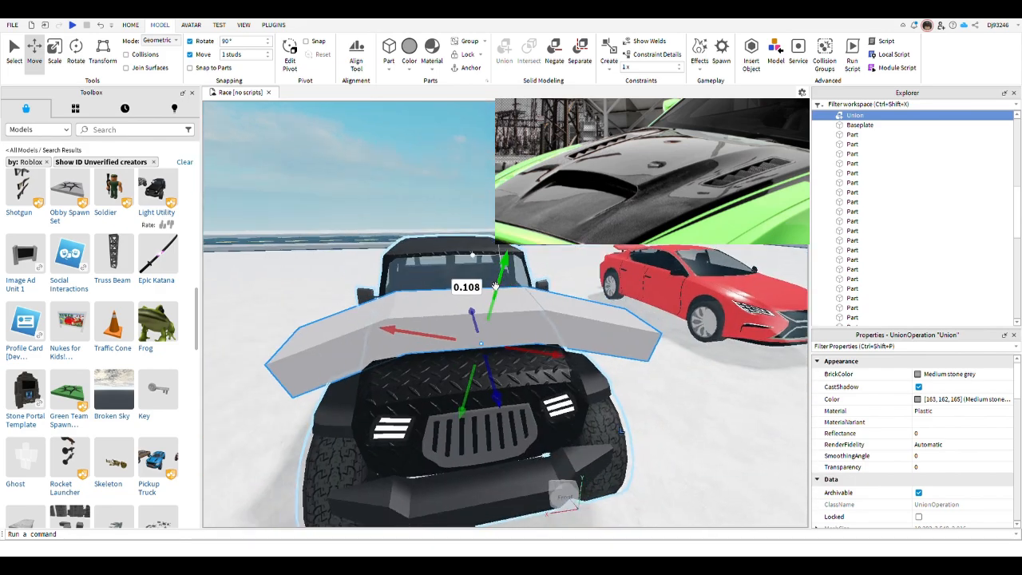
{"action": "scroll", "coordinate": [495, 284], "scroll_direction": "up", "scroll_amount": 5}
{"action": "scroll", "coordinate": [495, 286], "scroll_direction": "down", "scroll_amount": 5}
{"action": "right_click_drag", "start_coordinate": [495, 286], "coordinate": [465, 280]}
{"action": "scroll", "coordinate": [495, 284], "scroll_direction": "up", "scroll_amount": 4}
{"action": "scroll", "coordinate": [495, 287], "scroll_direction": "down", "scroll_amount": 4}
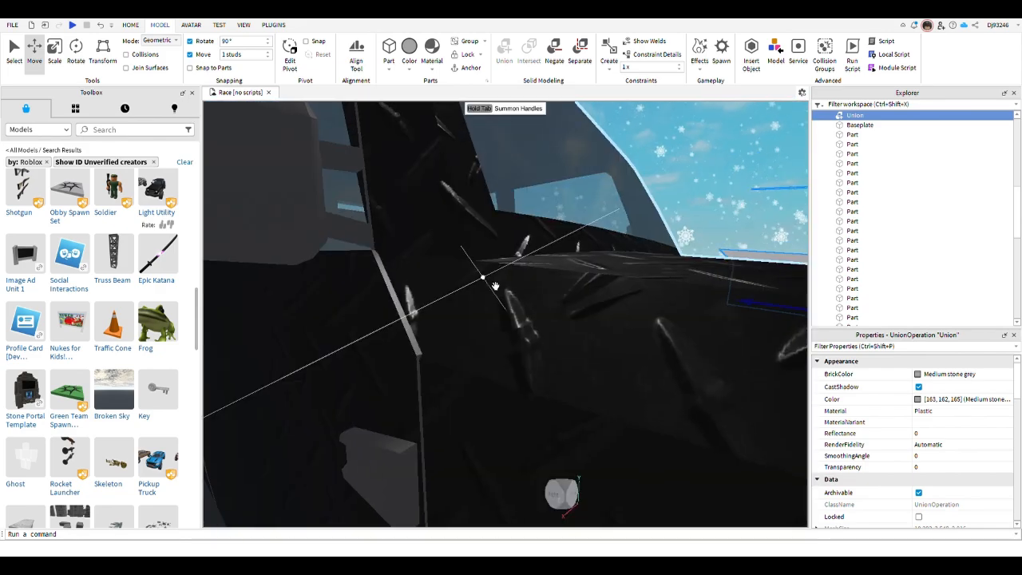
{"action": "scroll", "coordinate": [495, 286], "scroll_direction": "down", "scroll_amount": 5}
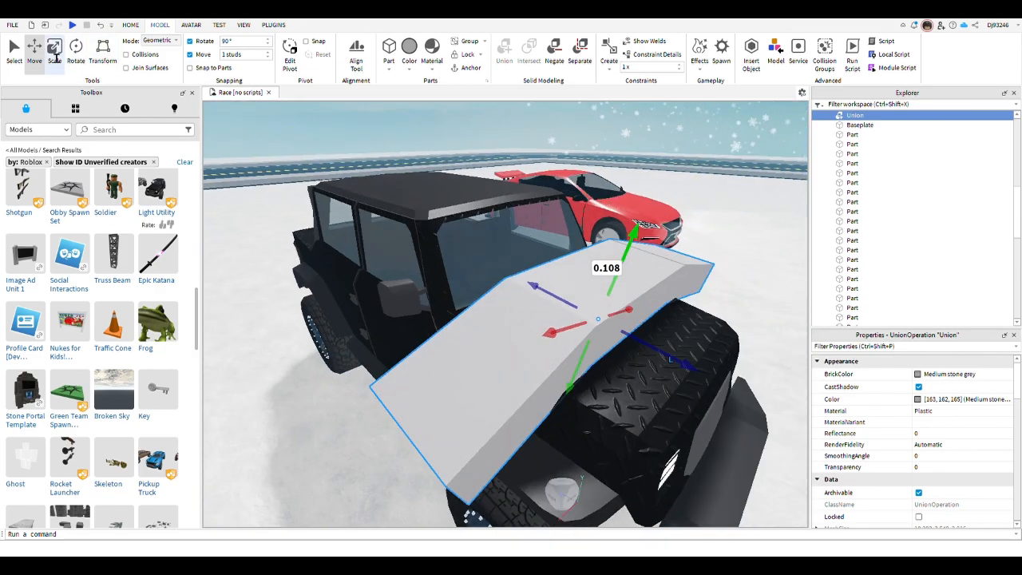
{"action": "left_click", "coordinate": [54, 53]}
{"action": "scroll", "coordinate": [392, 359], "scroll_direction": "up", "scroll_amount": 3}
{"action": "scroll", "coordinate": [392, 358], "scroll_direction": "down", "scroll_amount": 3}
{"action": "right_click_drag", "start_coordinate": [392, 359], "coordinate": [460, 405]}
{"action": "left_click_drag", "start_coordinate": [436, 359], "coordinate": [576, 368]}
{"action": "key", "text": "d"}
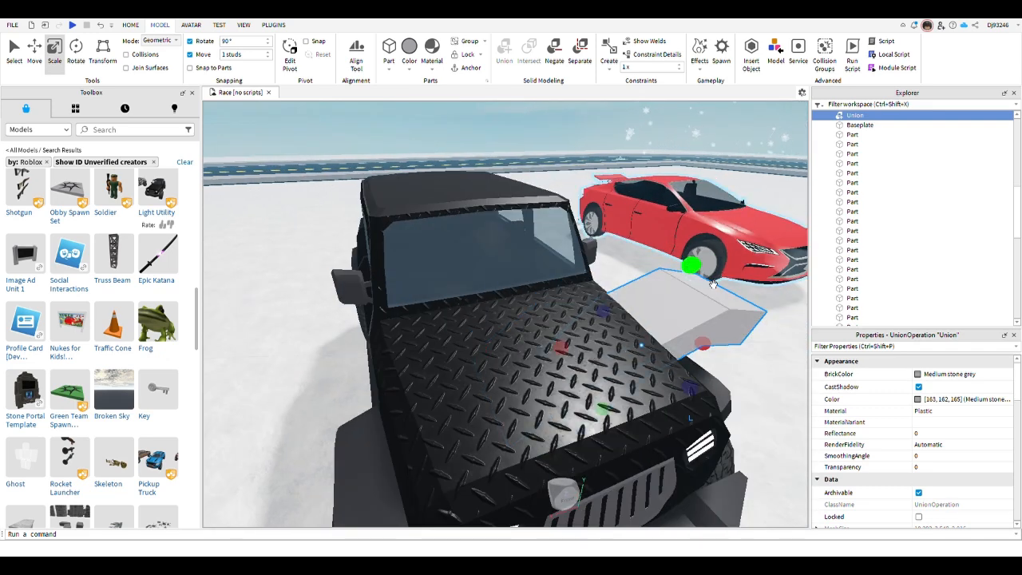
Scale down the union's height and its front-to-back depth.
{"action": "left_click_drag", "start_coordinate": [693, 267], "coordinate": [695, 311]}
{"action": "right_click_drag", "start_coordinate": [694, 311], "coordinate": [670, 326]}
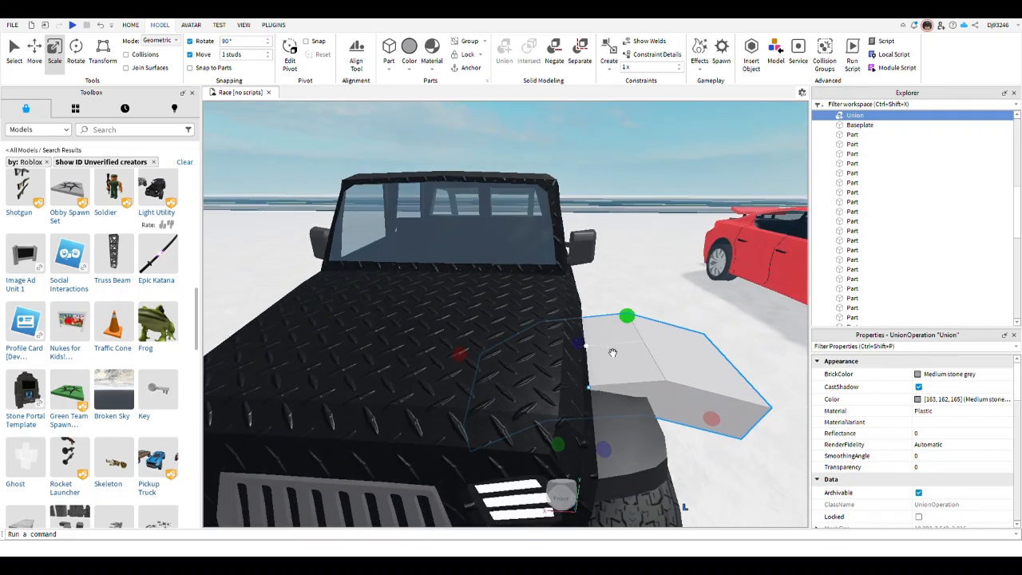
{"action": "left_click_drag", "start_coordinate": [581, 345], "coordinate": [607, 370]}
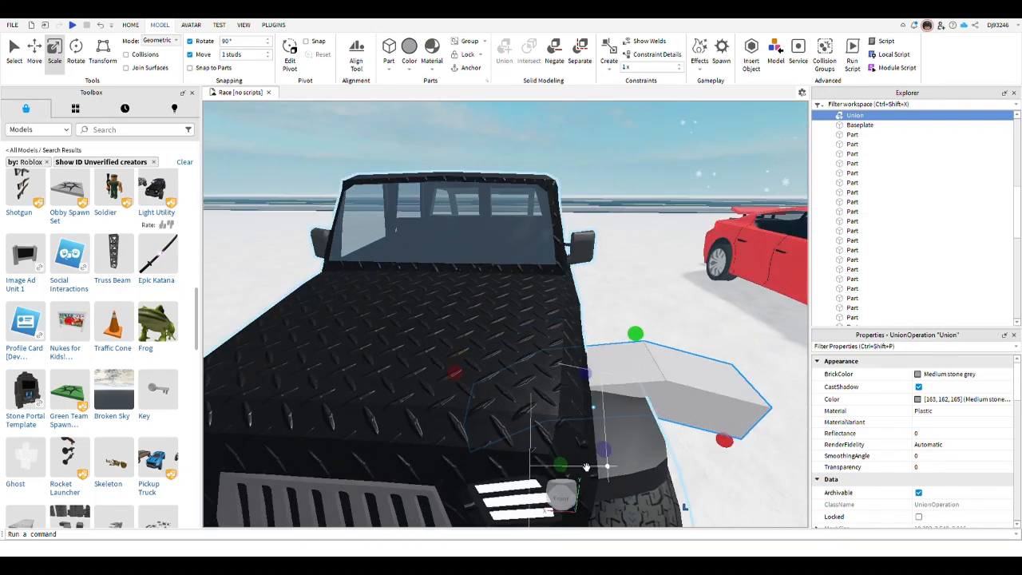
{"action": "key", "text": "d"}
{"action": "right_click_drag", "start_coordinate": [665, 406], "coordinate": [635, 401]}
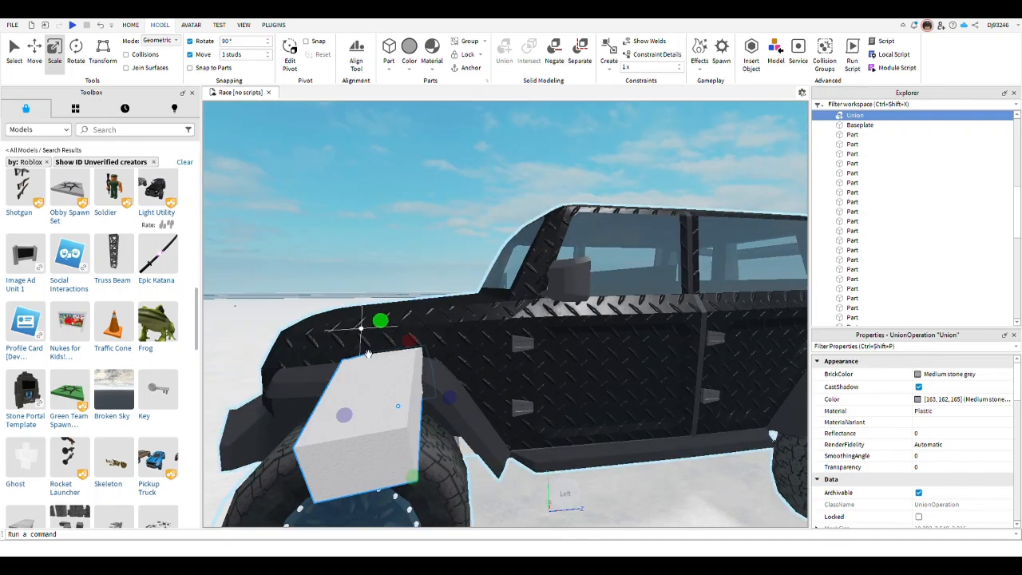
{"action": "left_click_drag", "start_coordinate": [390, 324], "coordinate": [397, 347]}
{"action": "right_click_drag", "start_coordinate": [424, 365], "coordinate": [424, 367]}
{"action": "left_click_drag", "start_coordinate": [391, 369], "coordinate": [437, 357]}
Raise the union above the side edge of the hood and rotate it to reduce its sideways tilt.
{"action": "left_click", "coordinate": [35, 51]}
{"action": "left_click_drag", "start_coordinate": [662, 307], "coordinate": [828, 177]}
{"action": "key", "text": "d"}
{"action": "left_click_drag", "start_coordinate": [396, 281], "coordinate": [718, 191]}
{"action": "left_click", "coordinate": [74, 62]}
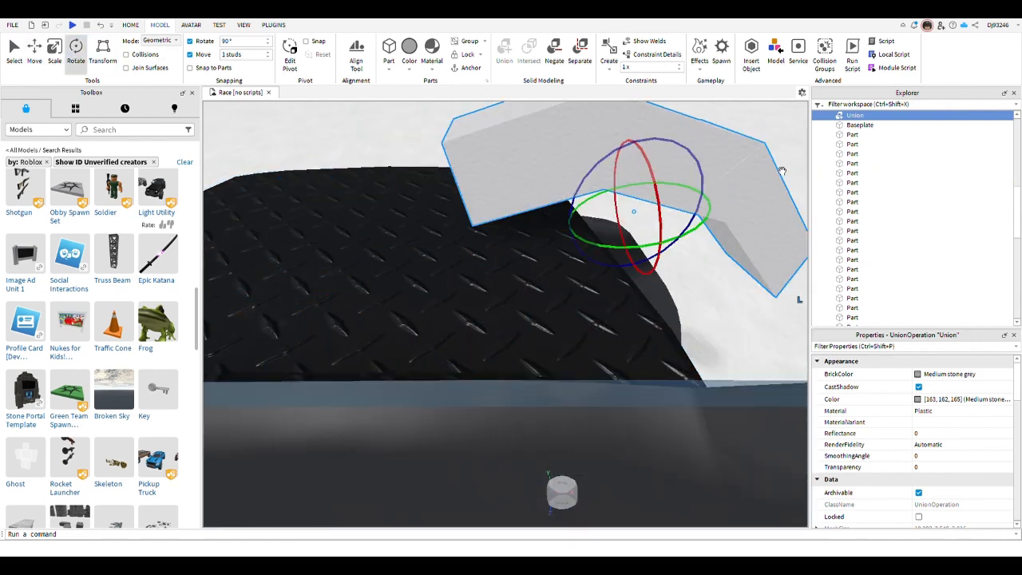
{"action": "mouse_move", "coordinate": [616, 185]}
{"action": "left_mouse_down"}
{"action": "mouse_move", "coordinate": [590, 182]}
{"action": "mouse_move", "coordinate": [608, 192]}
{"action": "left_mouse_up"}
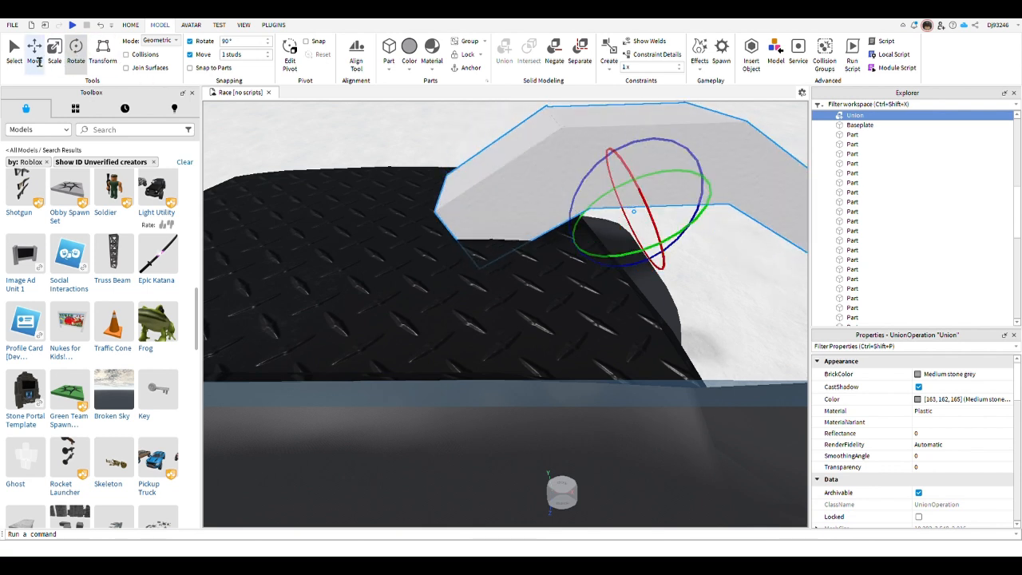
Move the union inward over the middle of the hood and set its height so its ends meet the surface.
{"action": "left_click", "coordinate": [36, 62]}
{"action": "left_click_drag", "start_coordinate": [623, 244], "coordinate": [435, 289]}
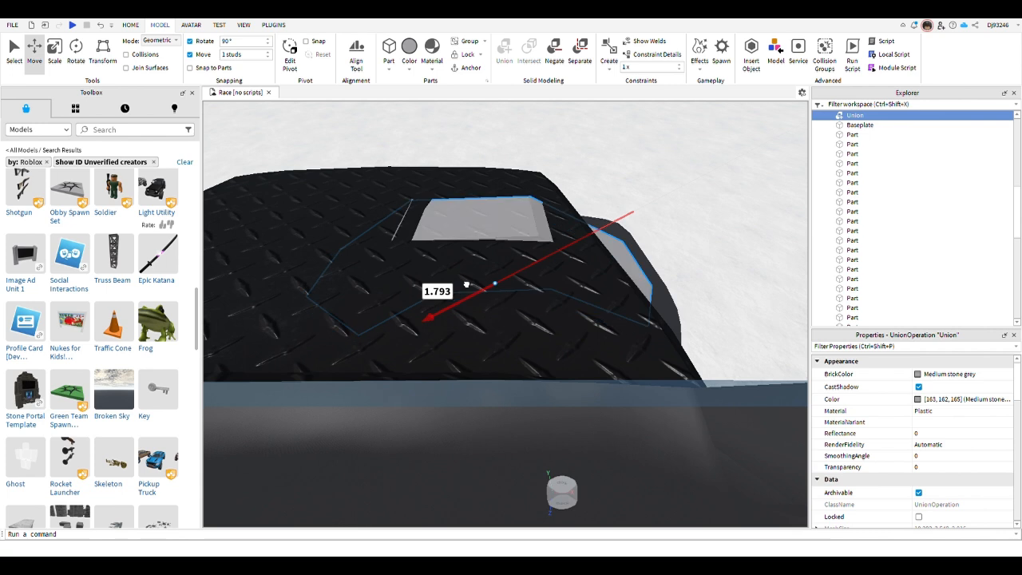
{"action": "left_click_drag", "start_coordinate": [461, 254], "coordinate": [344, 172]}
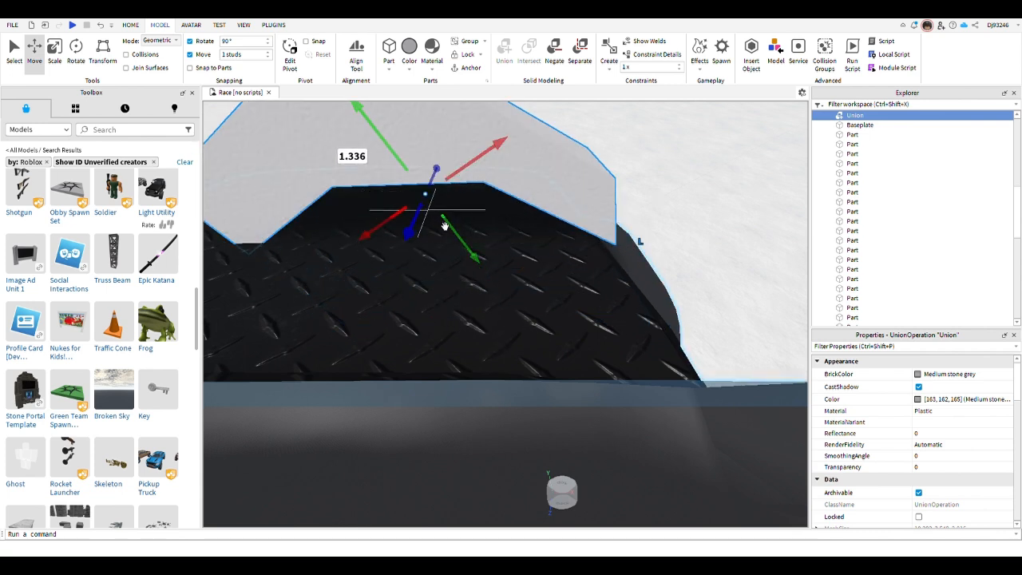
{"action": "left_click_drag", "start_coordinate": [394, 228], "coordinate": [360, 244]}
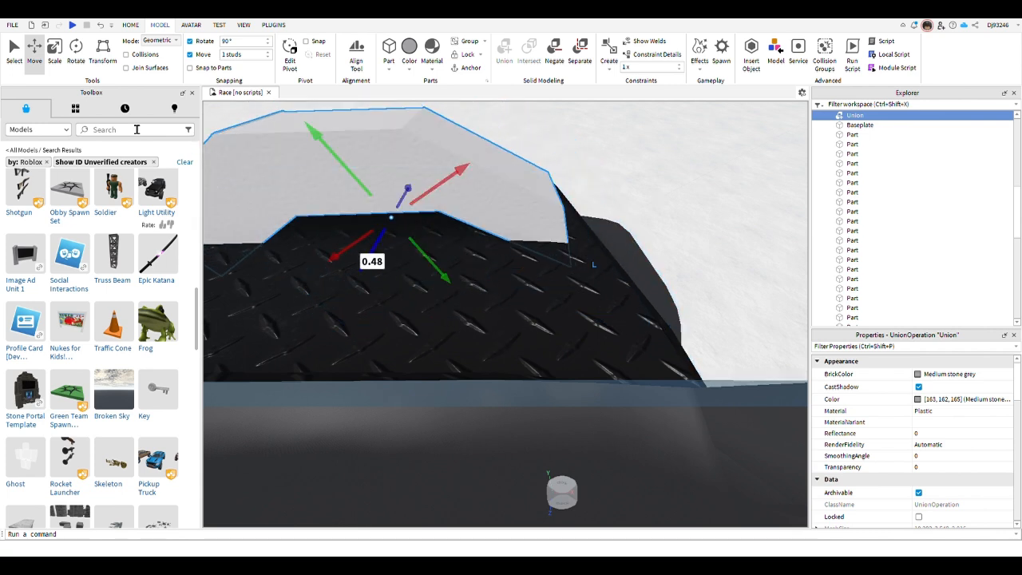
Rotate the union slightly to straighten it against the hood's surface.
{"action": "left_click", "coordinate": [57, 52]}
{"action": "left_click", "coordinate": [76, 51]}
{"action": "left_click_drag", "start_coordinate": [440, 181], "coordinate": [431, 167]}
{"action": "right_click_drag", "start_coordinate": [443, 119], "coordinate": [887, 321]}
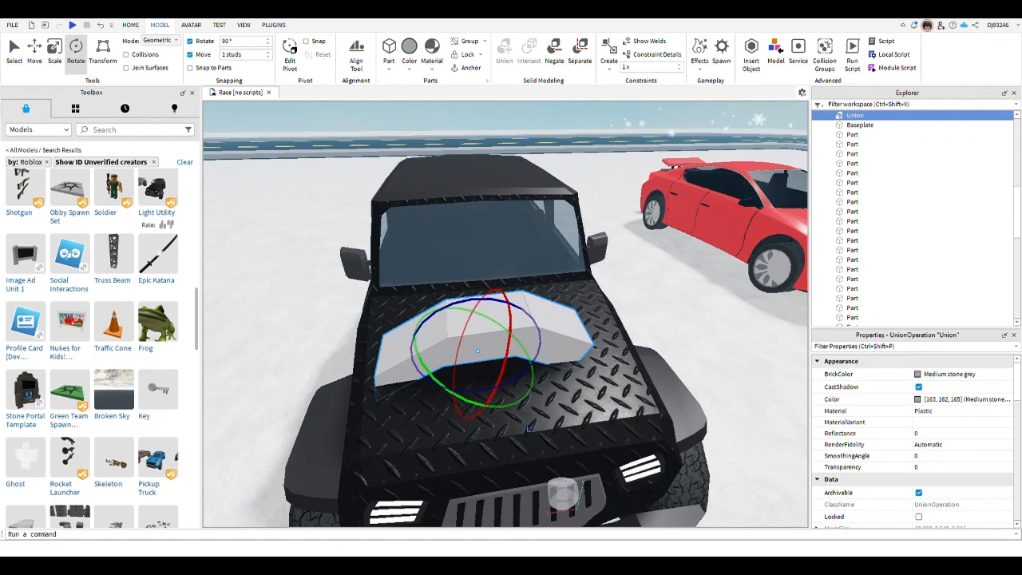
Nudge the union into its final place centred on the hood and insert a WeldConstraint in it.
{"action": "left_click", "coordinate": [34, 53]}
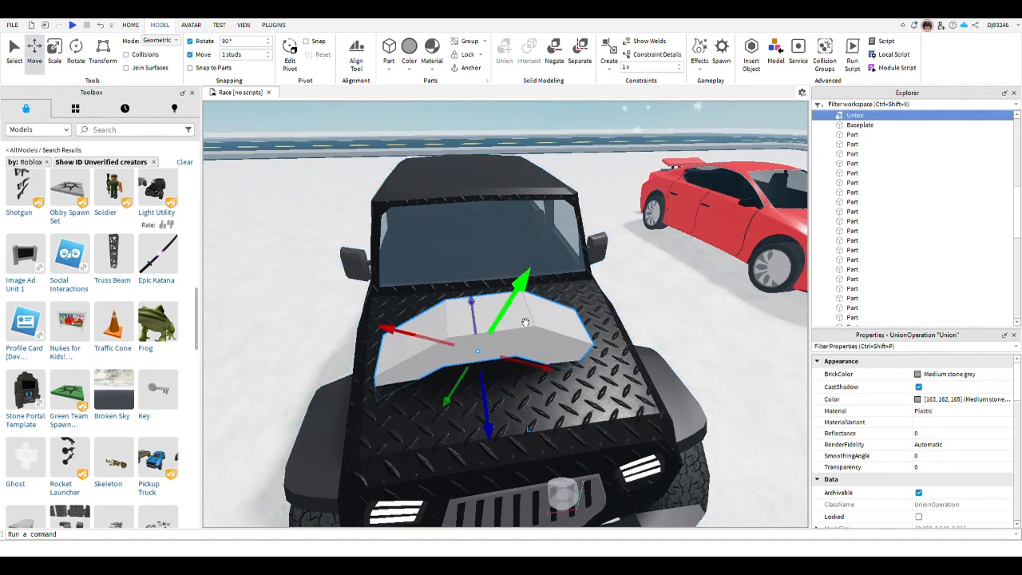
{"action": "left_click_drag", "start_coordinate": [526, 322], "coordinate": [535, 312]}
{"action": "left_click_drag", "start_coordinate": [525, 360], "coordinate": [533, 364]}
{"action": "right_click_drag", "start_coordinate": [787, 302], "coordinate": [800, 311]}
{"action": "key", "text": "w"}
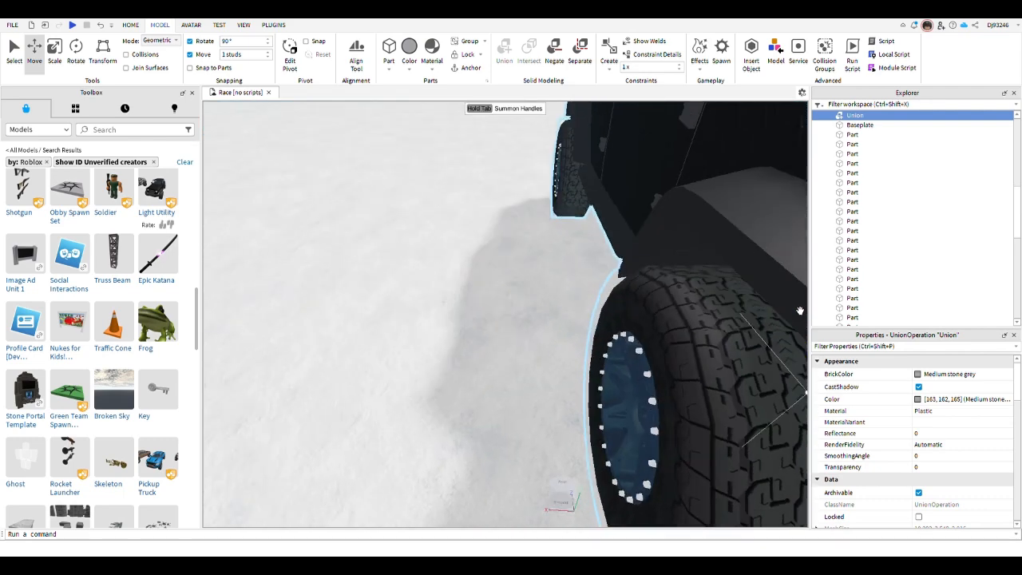
{"action": "key", "text": "f"}
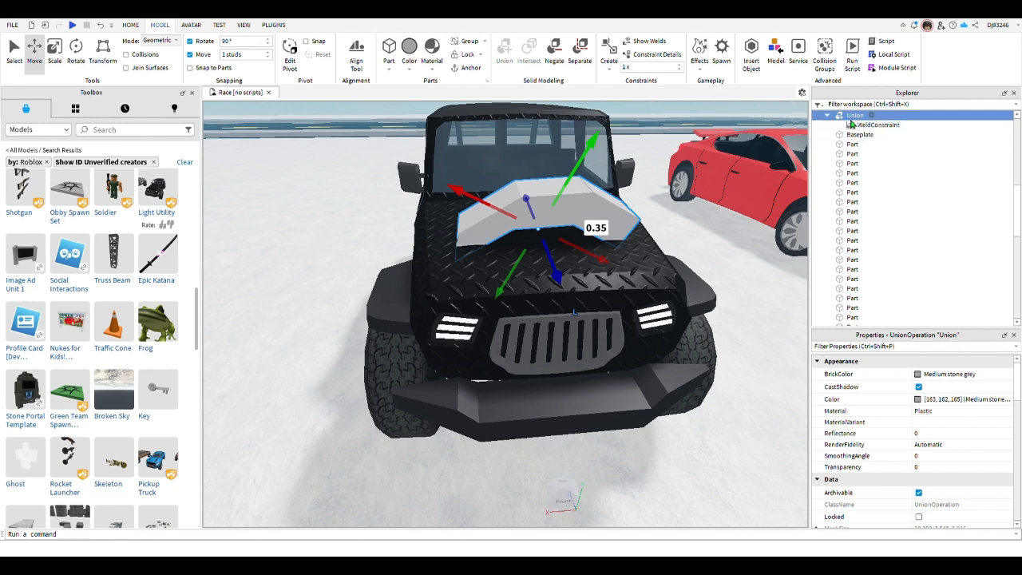
Move the union with its WeldConstraint into the Light Utility Vehicle (black) model.
{"action": "left_click", "coordinate": [675, 237]}
{"action": "left_click", "coordinate": [827, 115]}
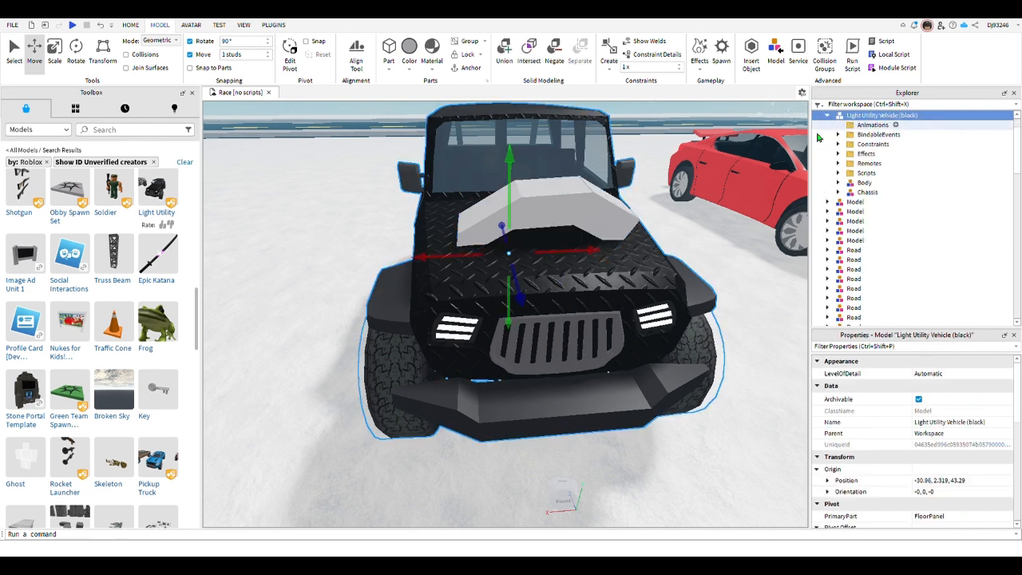
{"action": "left_click", "coordinate": [600, 214]}
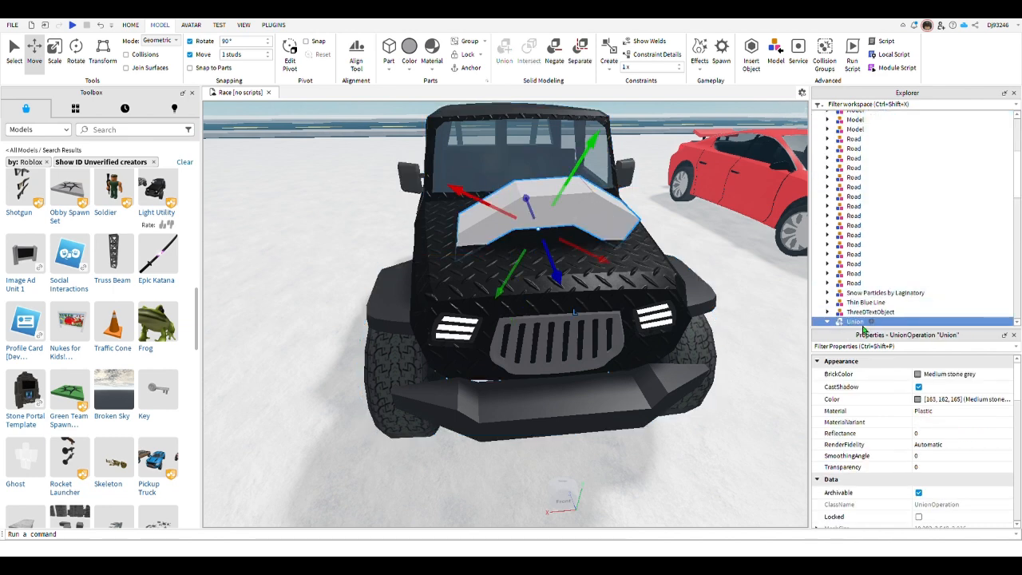
{"action": "scroll", "coordinate": [926, 244], "scroll_direction": "up", "scroll_amount": 5}
{"action": "left_click_drag", "start_coordinate": [862, 329], "coordinate": [913, 159]}
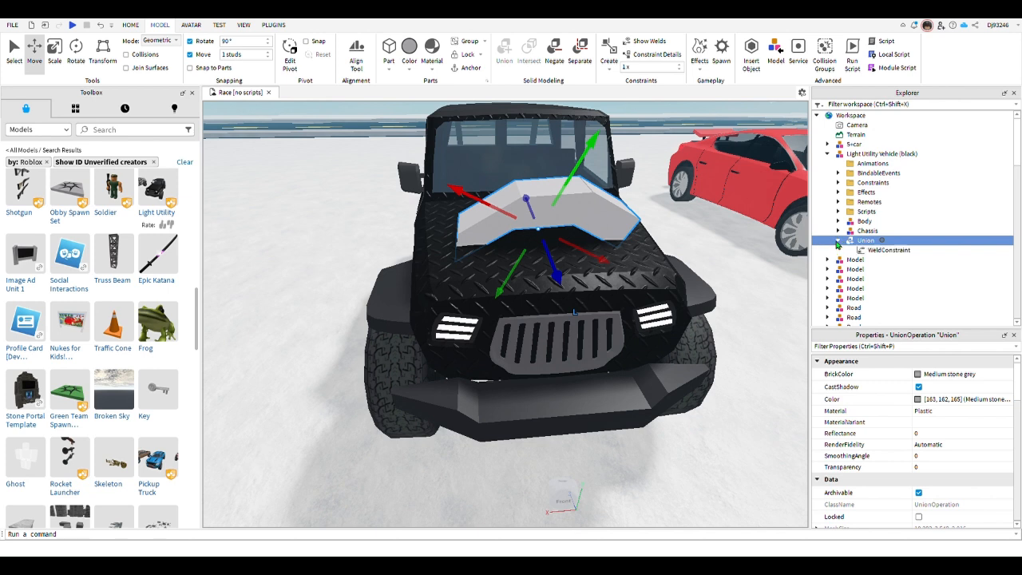
Select the union's WeldConstraint and bring up its Part0 and Part1 properties.
{"action": "left_click", "coordinate": [856, 260]}
{"action": "left_click", "coordinate": [883, 250]}
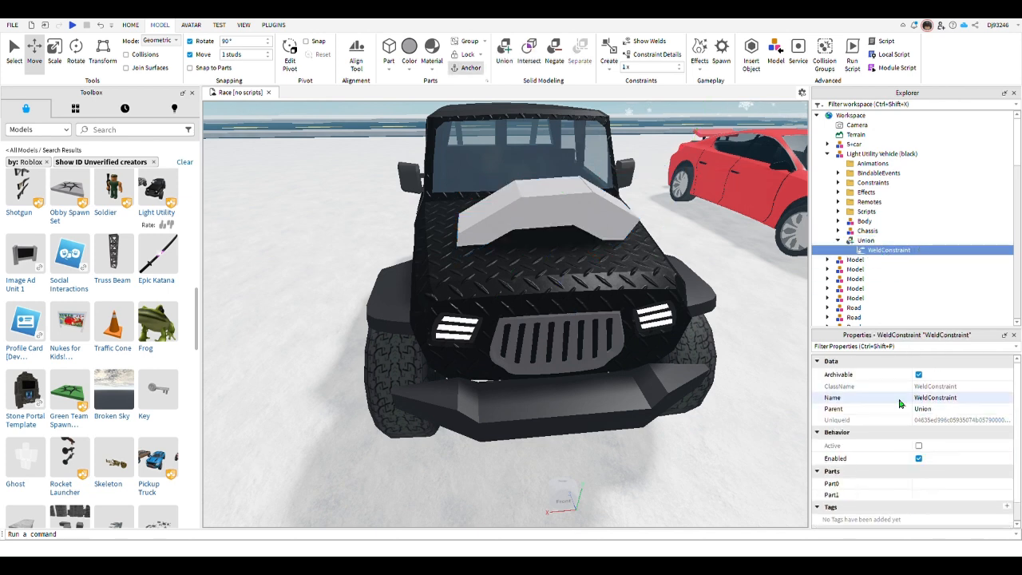
{"action": "scroll", "coordinate": [934, 448], "scroll_direction": "down", "scroll_amount": 1}
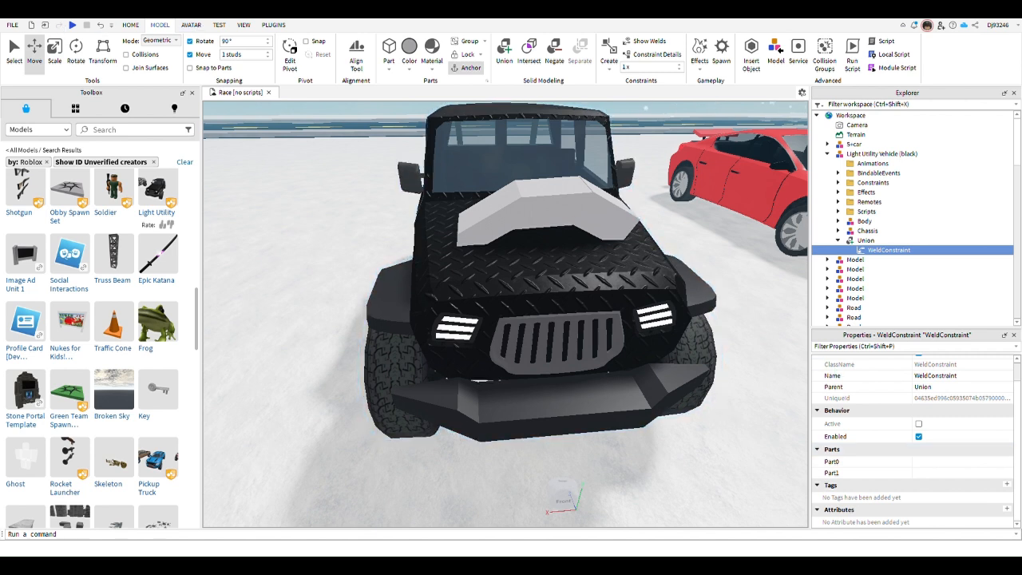
{"action": "left_click", "coordinate": [244, 25]}
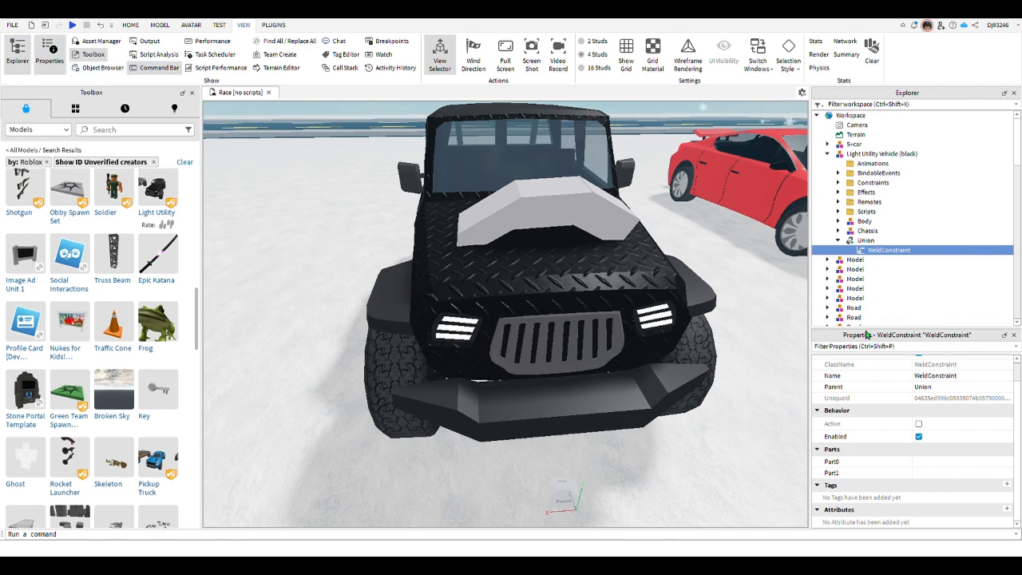
{"action": "left_click_drag", "start_coordinate": [885, 343], "coordinate": [443, 184]}
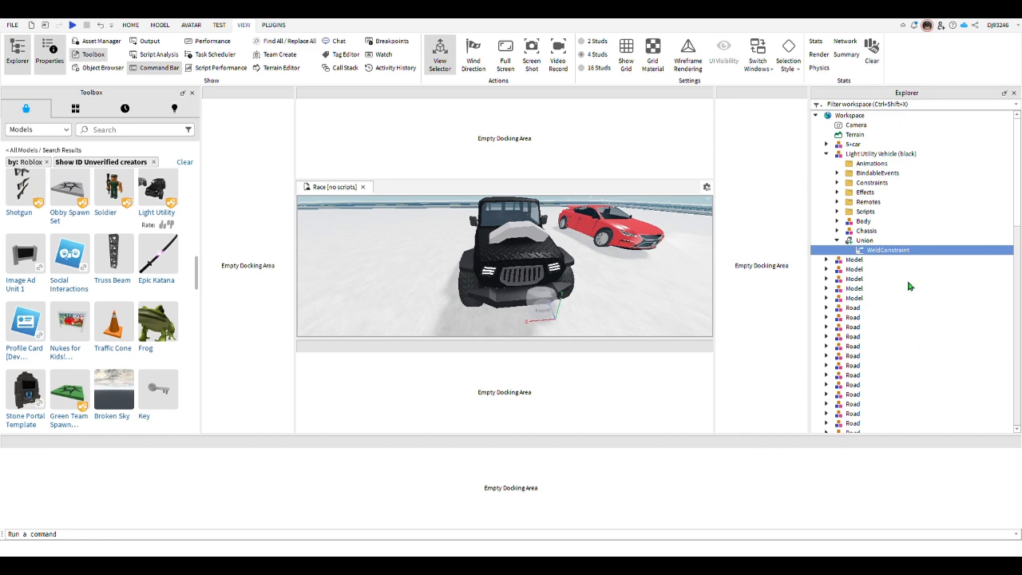
{"action": "left_click_drag", "start_coordinate": [908, 284], "coordinate": [910, 272]}
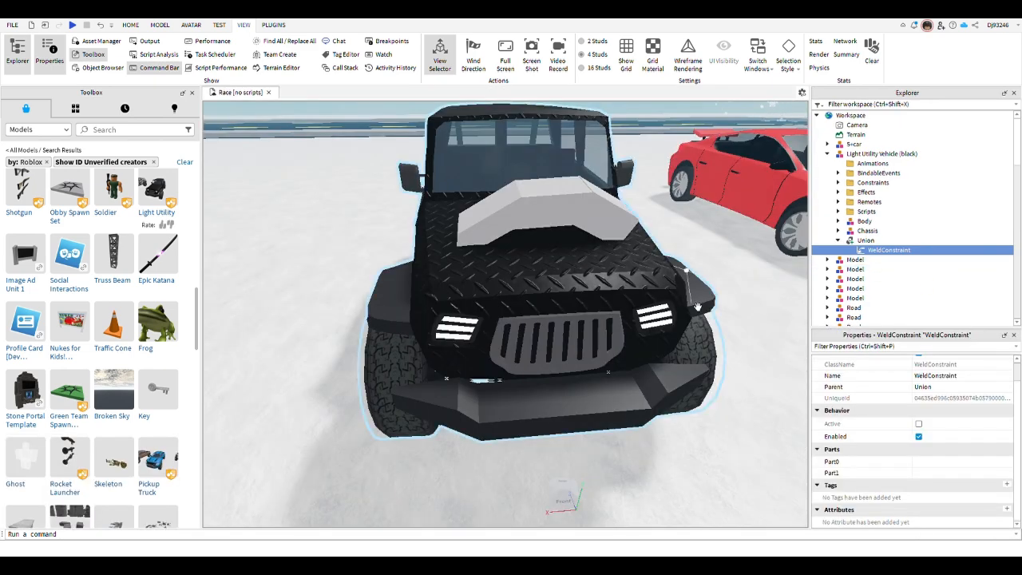
Set the WeldConstraint's Part0 to Union and its Part1 to the second TorsionBar in the vehicle's Chassis.
{"action": "left_click", "coordinate": [976, 462]}
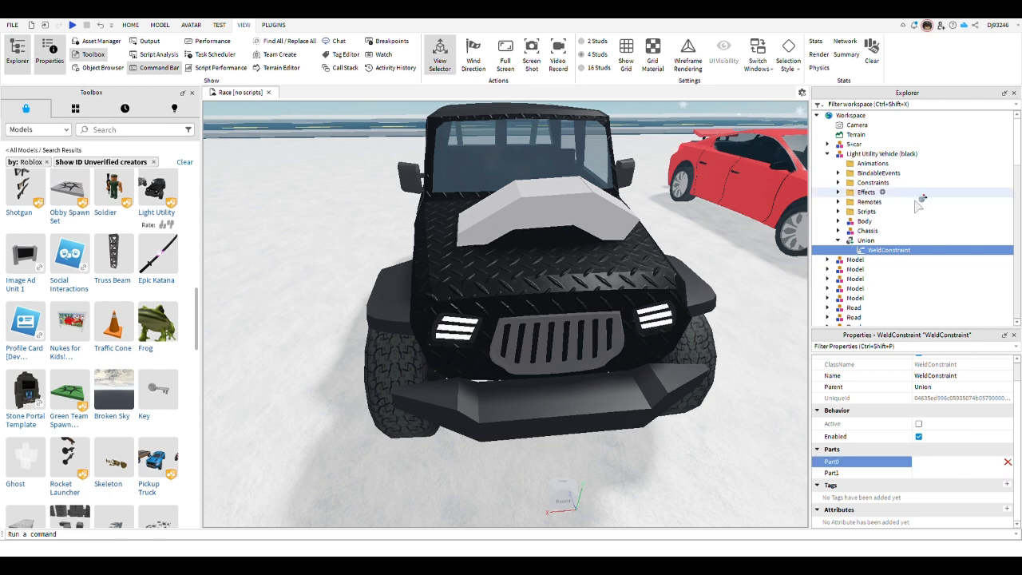
{"action": "left_click", "coordinate": [865, 239]}
{"action": "left_click", "coordinate": [955, 472]}
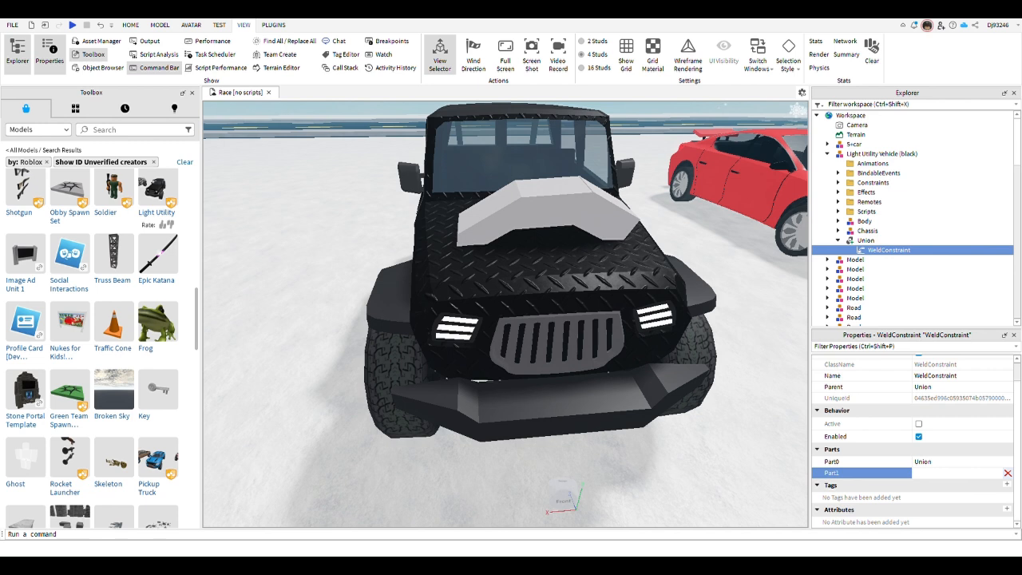
{"action": "left_click", "coordinate": [837, 231]}
{"action": "scroll", "coordinate": [851, 247], "scroll_direction": "down", "scroll_amount": 2}
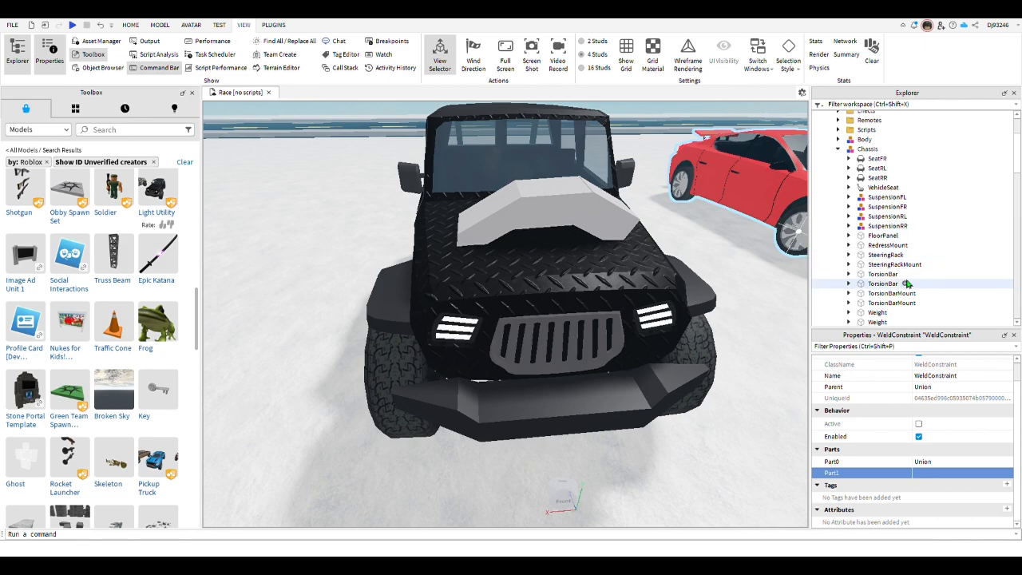
{"action": "left_click", "coordinate": [894, 284]}
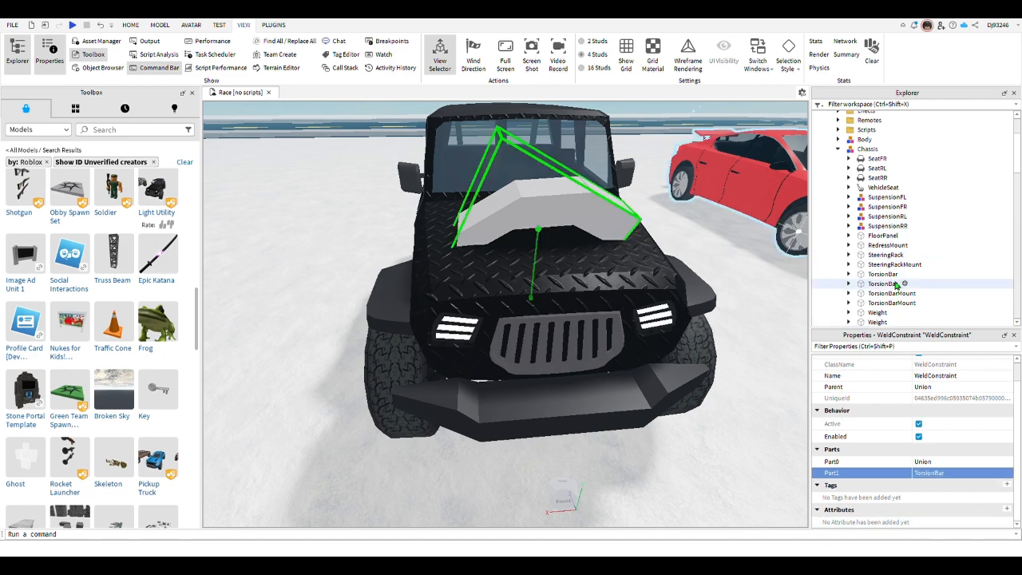
Start a play test and walk the character across the snow to the black vehicle.
{"action": "right_click_drag", "start_coordinate": [511, 319], "coordinate": [587, 342]}
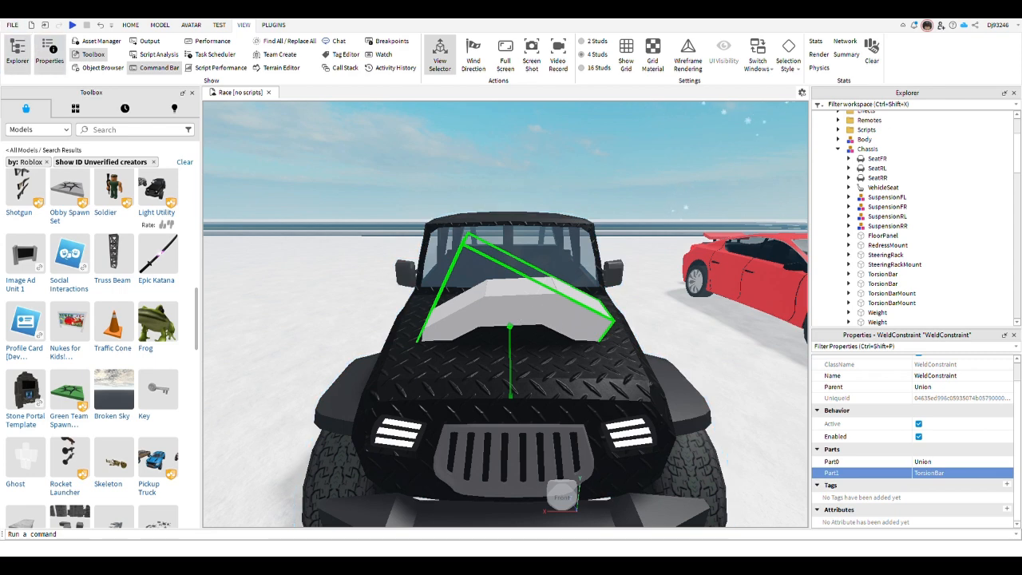
{"action": "left_click", "coordinate": [72, 25]}
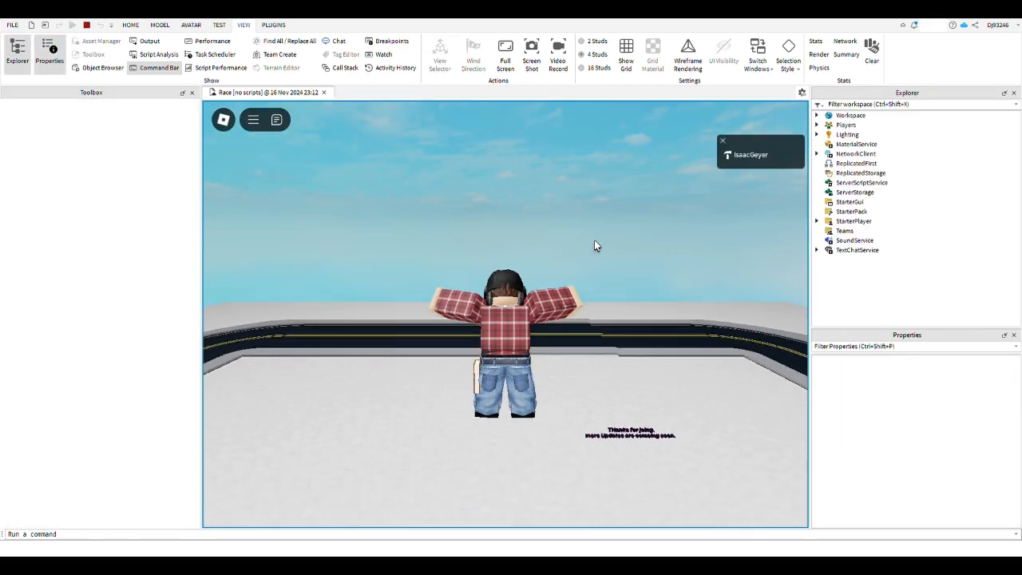
{"action": "right_click_drag", "start_coordinate": [595, 240], "coordinate": [392, 240]}
{"action": "key", "text": "w"}
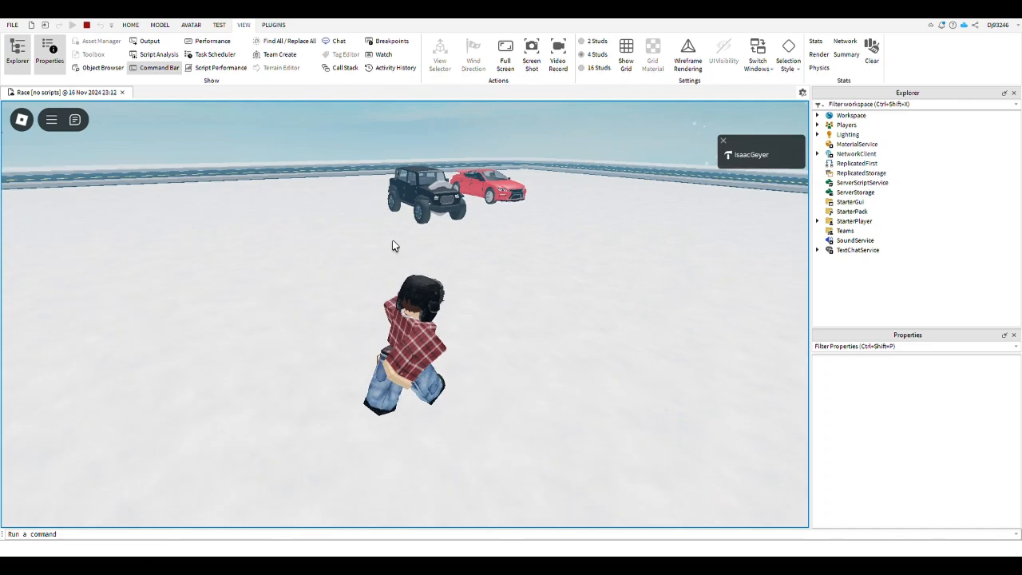
{"action": "scroll", "coordinate": [557, 232], "scroll_direction": "up", "scroll_amount": 1}
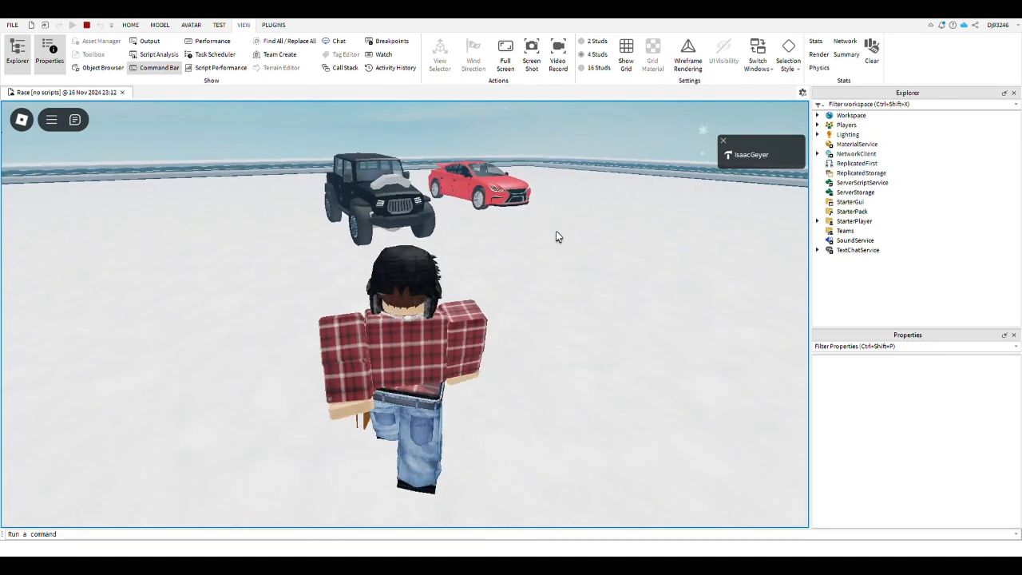
{"action": "key", "text": "w"}
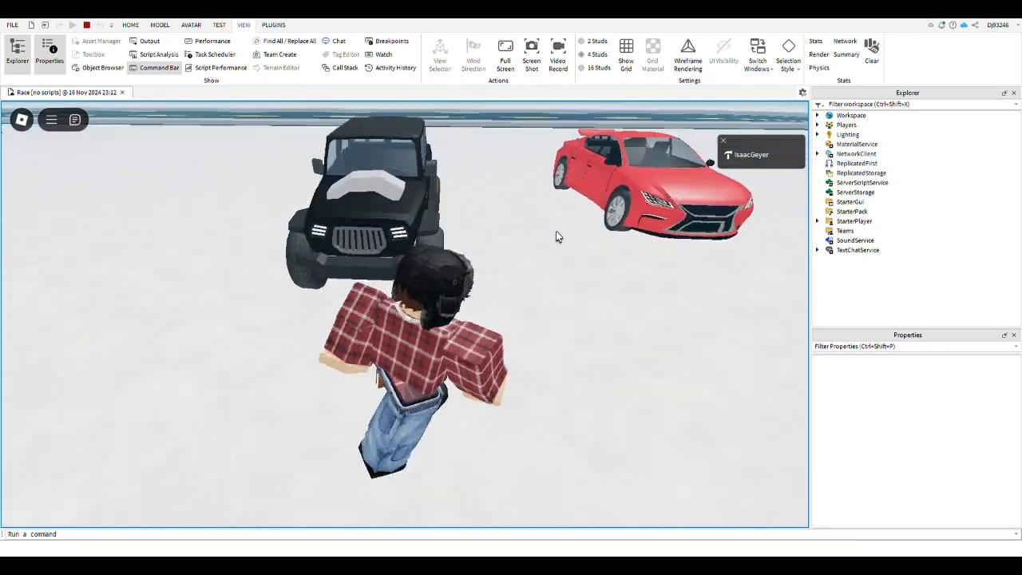
{"action": "key", "text": "w"}
{"action": "right_click_drag", "start_coordinate": [556, 232], "coordinate": [582, 222]}
Get into the black vehicle, drive it to check the welded hood scoop, get out and stop the play test.
{"action": "key", "text": "e"}
{"action": "key", "text": "w"}
{"action": "key", "text": "w"}
{"action": "key", "text": "d"}
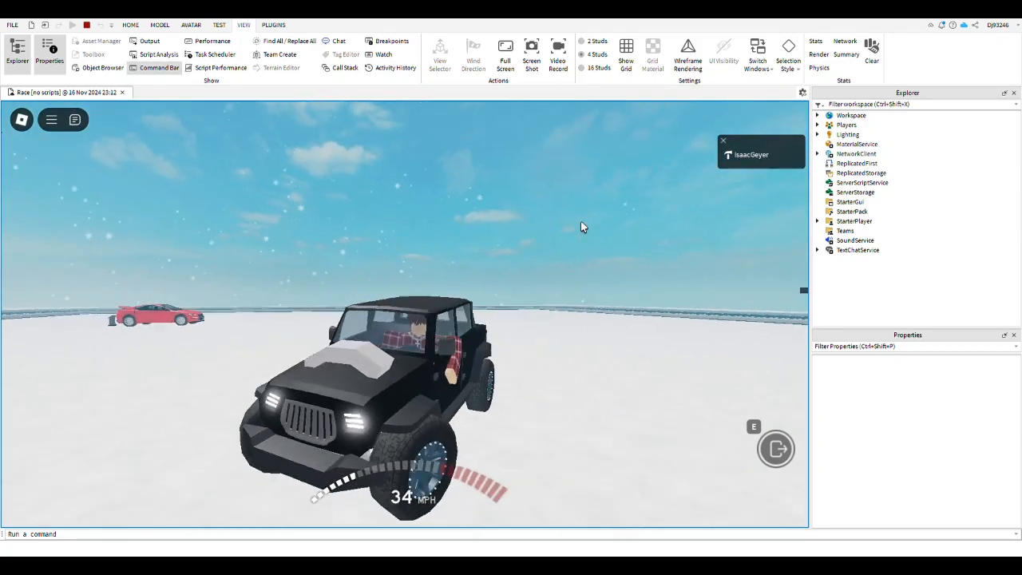
{"action": "key", "text": "e"}
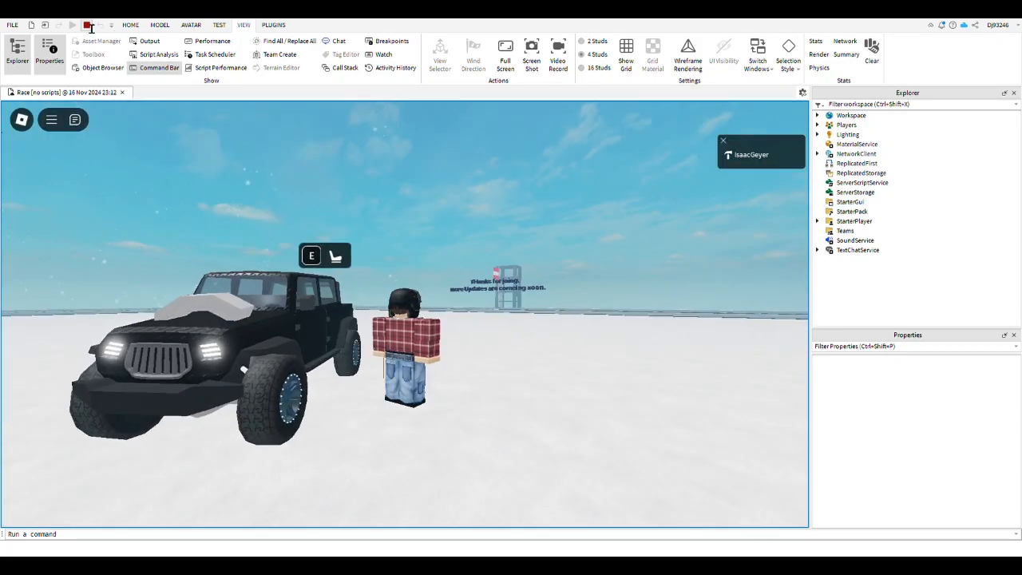
{"action": "left_click", "coordinate": [86, 25]}
Remove the WeldConstraint from the vehicle's Union and select the Union.
{"action": "scroll", "coordinate": [892, 227], "scroll_direction": "down", "scroll_amount": 5}
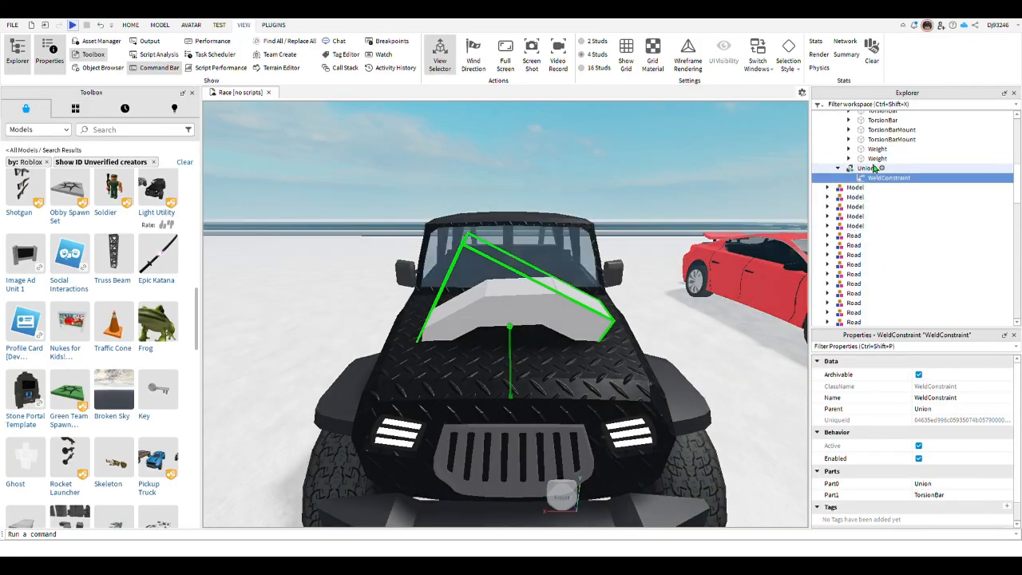
{"action": "left_click", "coordinate": [837, 169]}
{"action": "left_click", "coordinate": [865, 168]}
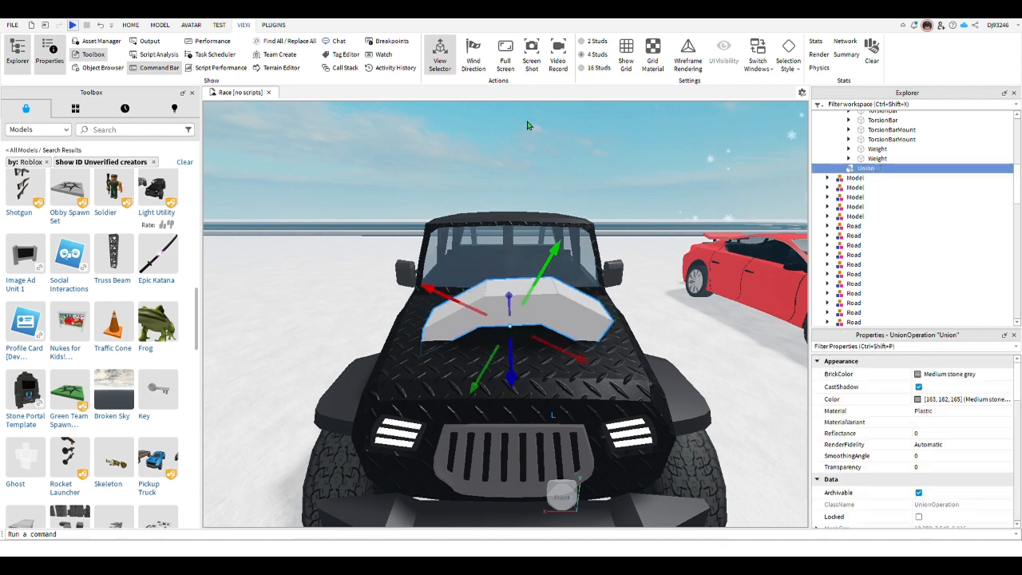
Start a new play test, walk to the black vehicle and get into its driver's seat.
{"action": "left_click", "coordinate": [130, 25]}
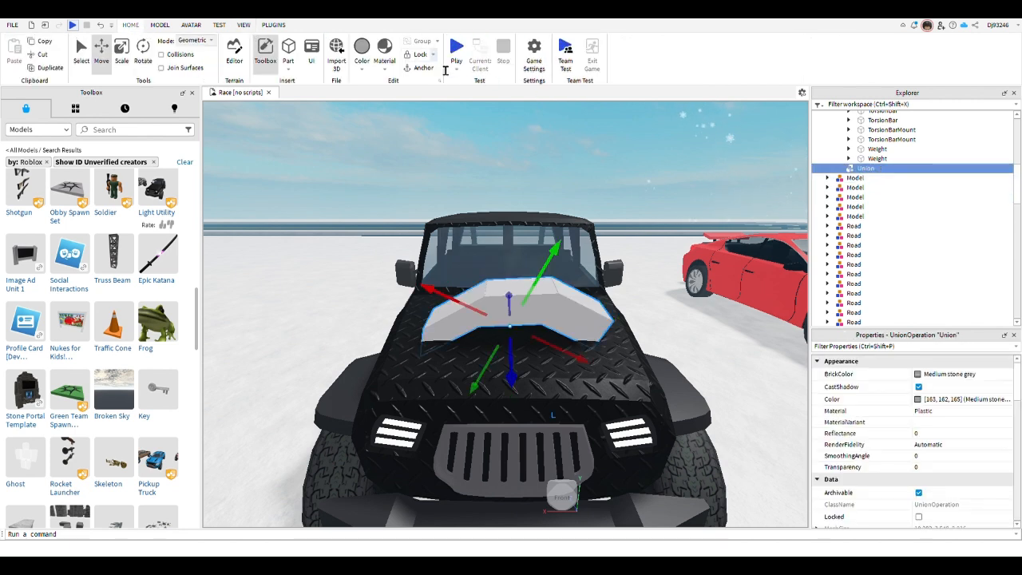
{"action": "left_click", "coordinate": [458, 50]}
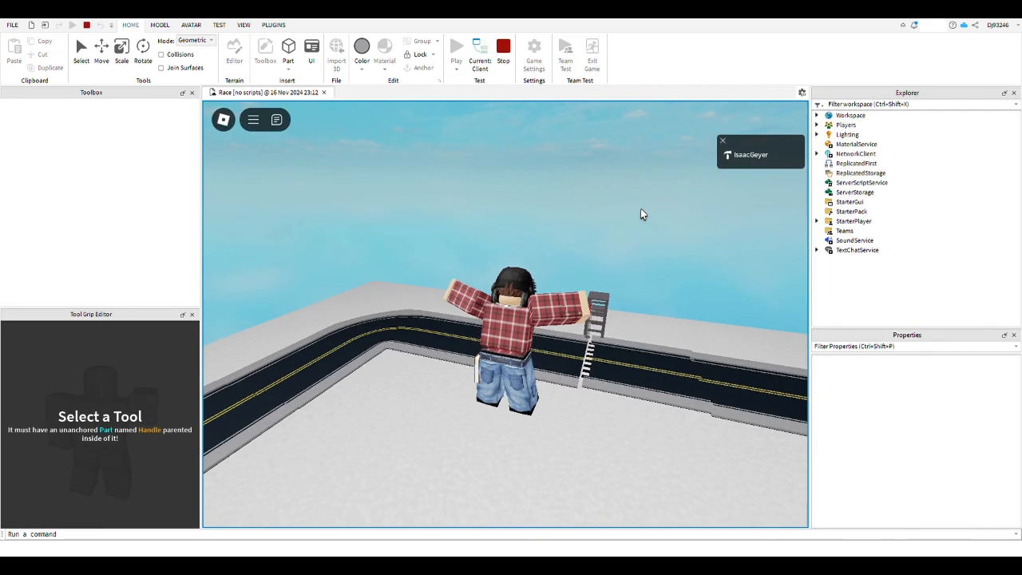
{"action": "right_click_drag", "start_coordinate": [642, 214], "coordinate": [642, 213]}
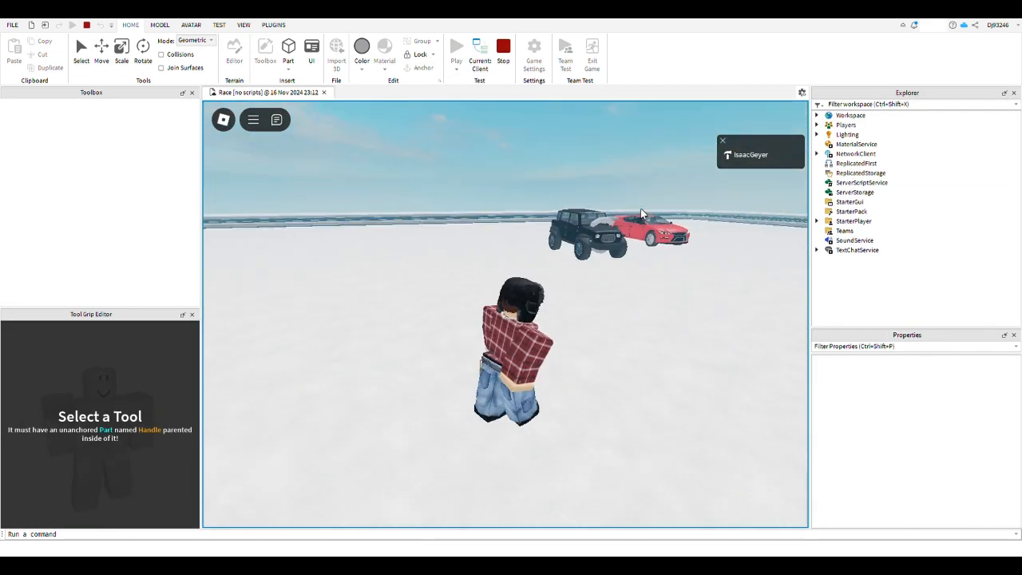
{"action": "key", "text": "w"}
{"action": "scroll", "coordinate": [641, 213], "scroll_direction": "up", "scroll_amount": 3}
{"action": "key", "text": "w"}
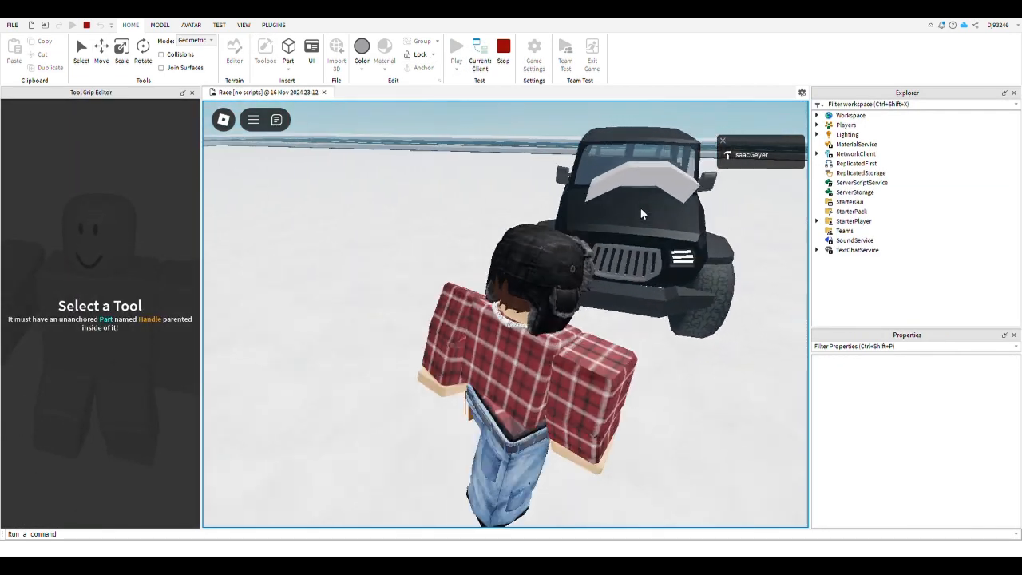
{"action": "key", "text": "w"}
{"action": "key", "text": "e"}
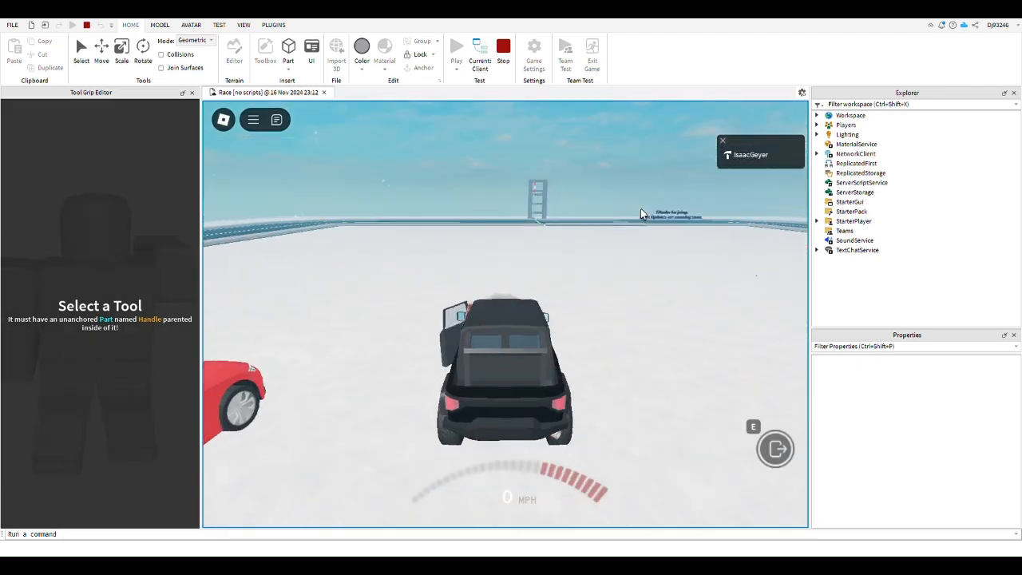
Reverse, accelerate and steer the black vehicle around the snow to test the hood scoop without its weld.
{"action": "key", "text": "s"}
{"action": "right_click_drag", "start_coordinate": [565, 285], "coordinate": [566, 280]}
{"action": "key", "text": "w"}
{"action": "key", "text": "w"}
{"action": "key", "text": "d"}
{"action": "key", "text": "w"}
{"action": "key", "text": "a"}
{"action": "key", "text": "d"}
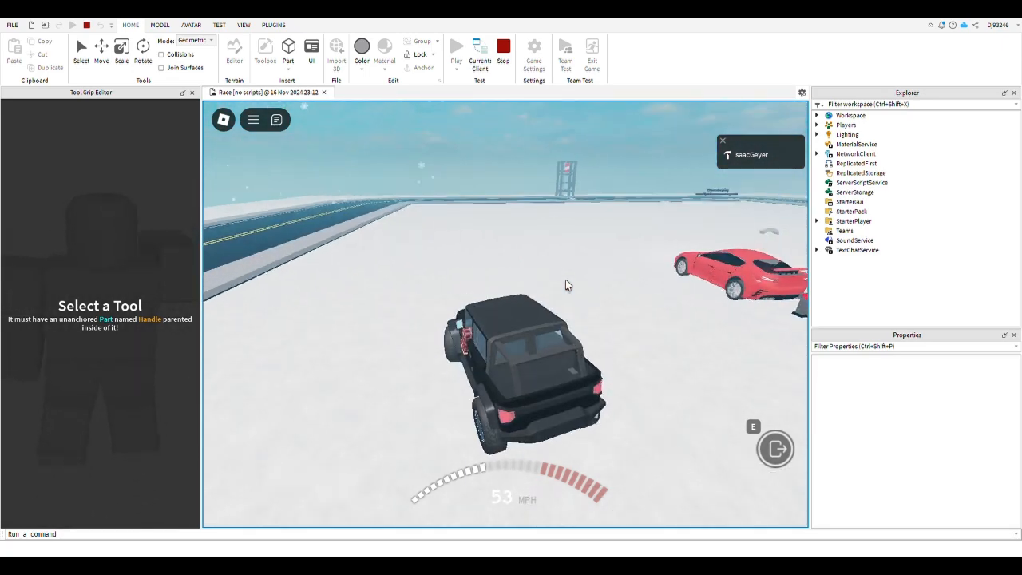
{"action": "key", "text": "d"}
{"action": "key", "text": "s"}
{"action": "key", "text": "w"}
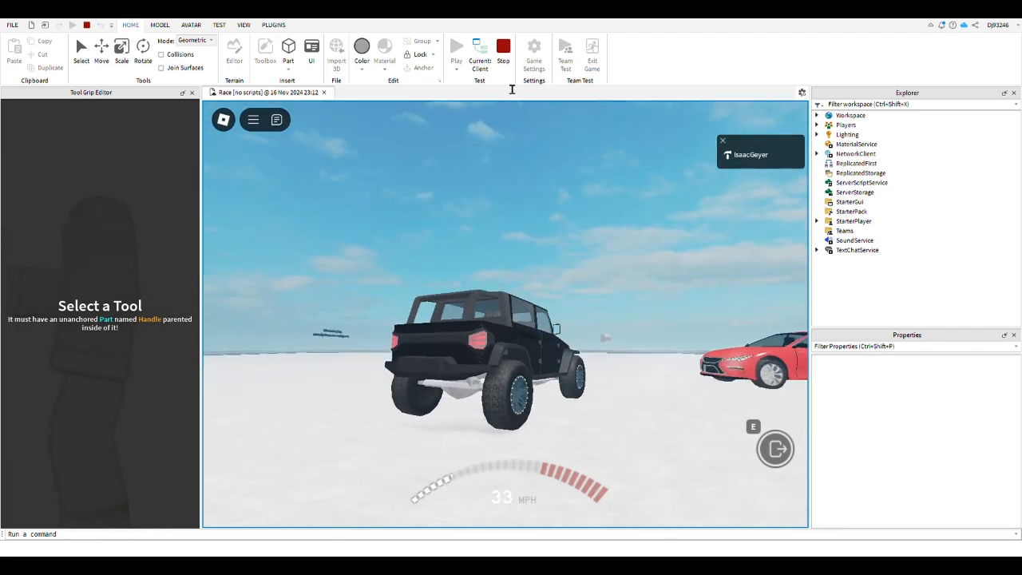
Stop the play test and delete the black Light Utility Vehicle together with its hood scoop.
{"action": "left_click", "coordinate": [509, 68]}
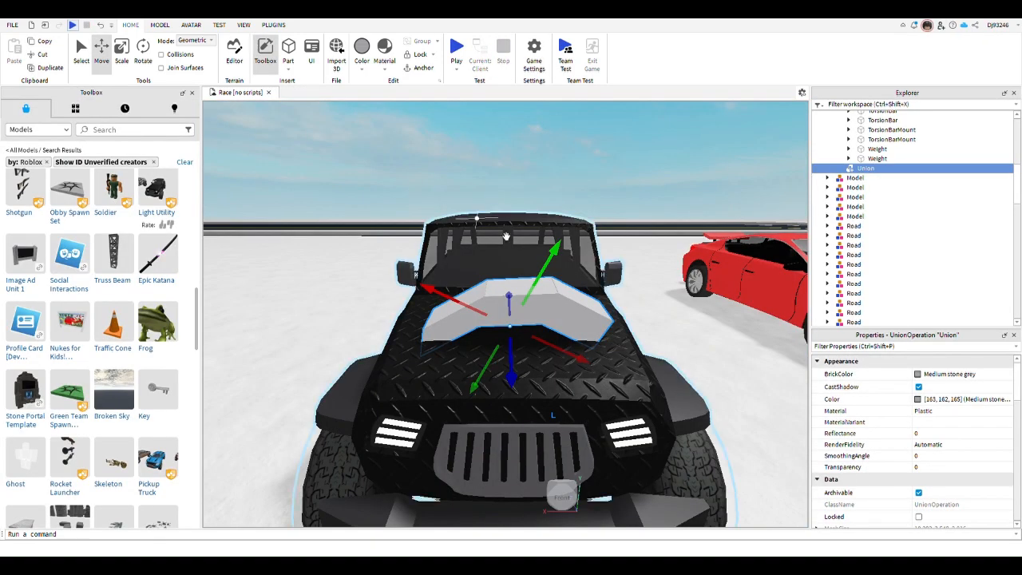
{"action": "left_click", "coordinate": [596, 453]}
{"action": "key", "text": "Delete"}
Move the red-topped pedestal model away from the red car to open ground at about -15.458, 1.493, 75.57.
{"action": "right_click_drag", "start_coordinate": [568, 341], "coordinate": [561, 349]}
{"action": "key", "text": "w"}
{"action": "key", "text": "a"}
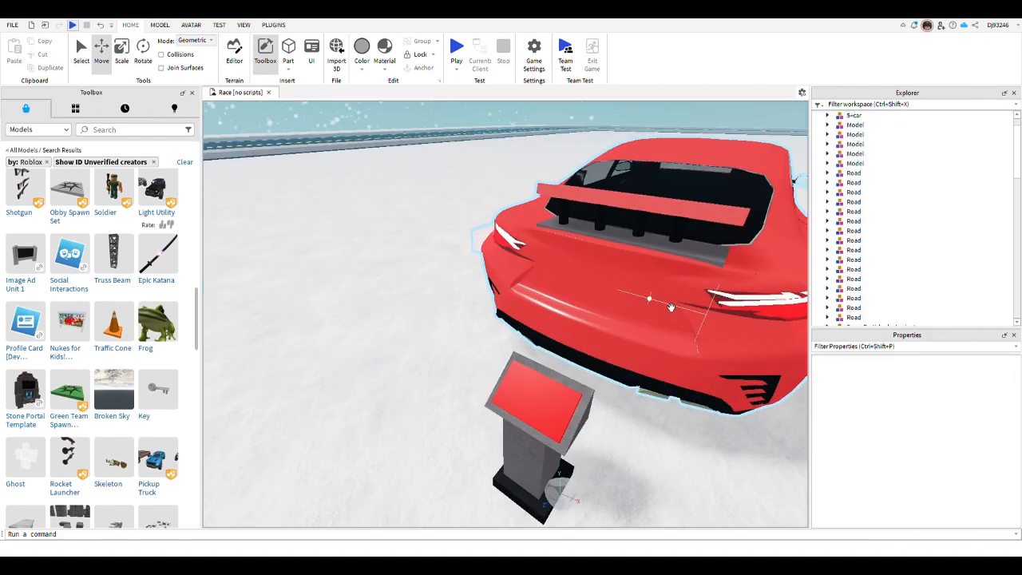
{"action": "right_click_drag", "start_coordinate": [671, 297], "coordinate": [667, 286]}
{"action": "key", "text": "a"}
{"action": "left_click_drag", "start_coordinate": [500, 403], "coordinate": [500, 406]}
{"action": "right_click_drag", "start_coordinate": [500, 403], "coordinate": [500, 405]}
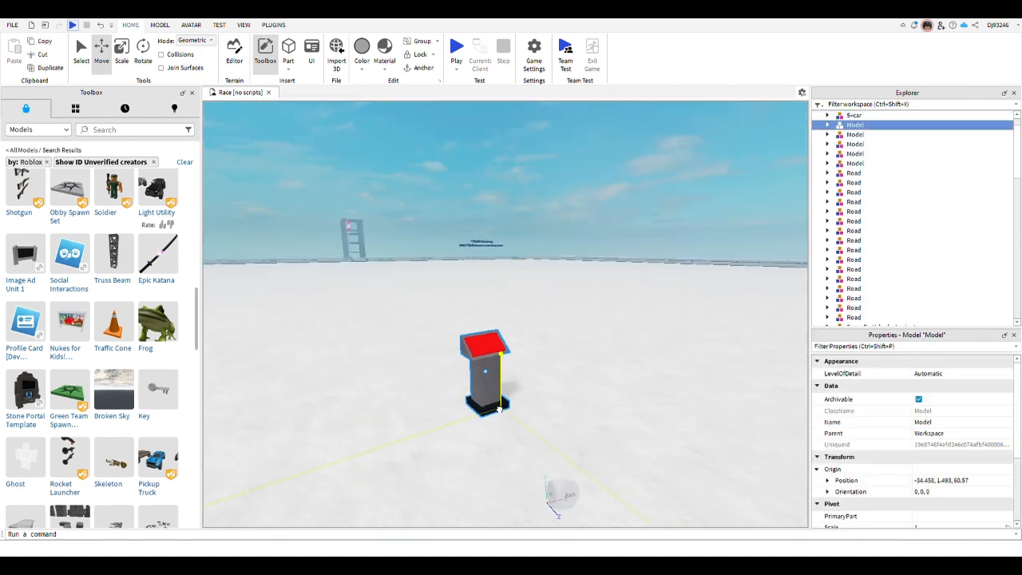
{"action": "left_click_drag", "start_coordinate": [500, 406], "coordinate": [500, 406]}
{"action": "right_click_drag", "start_coordinate": [499, 406], "coordinate": [500, 405]}
{"action": "left_click_drag", "start_coordinate": [499, 406], "coordinate": [582, 369]}
{"action": "right_click_drag", "start_coordinate": [582, 369], "coordinate": [582, 368]}
Insert a block part on the open ground beside the red-topped pedestal.
{"action": "key", "text": "s"}
{"action": "right_click_drag", "start_coordinate": [366, 336], "coordinate": [366, 337]}
{"action": "key", "text": "w"}
{"action": "key", "text": "s"}
{"action": "key", "text": "a"}
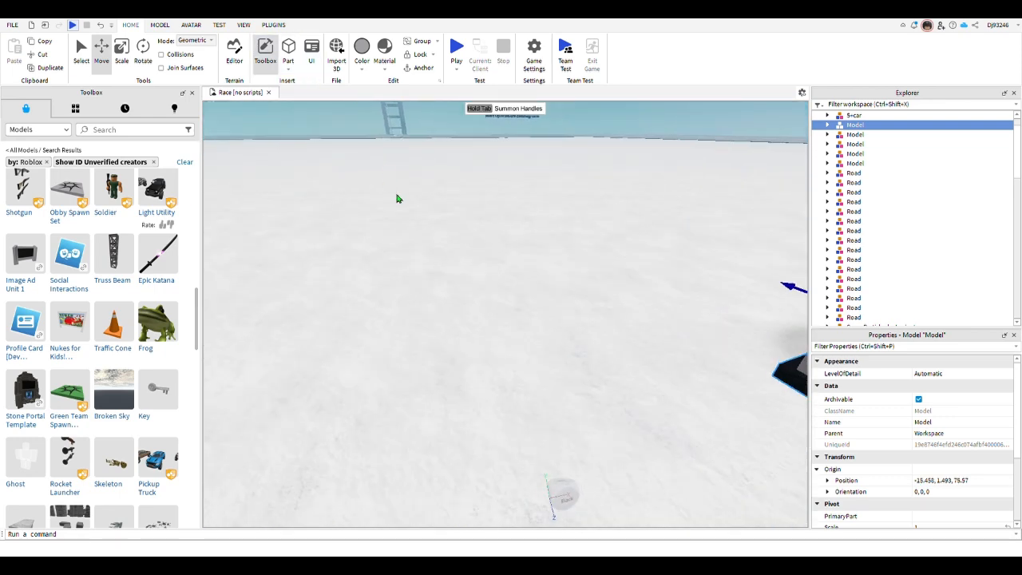
{"action": "right_click_drag", "start_coordinate": [422, 221], "coordinate": [422, 221]}
{"action": "key", "text": "d"}
{"action": "key", "text": "w"}
{"action": "right_click_drag", "start_coordinate": [549, 435], "coordinate": [294, 38]}
{"action": "left_click", "coordinate": [295, 55]}
{"action": "right_click_drag", "start_coordinate": [366, 157], "coordinate": [367, 157]}
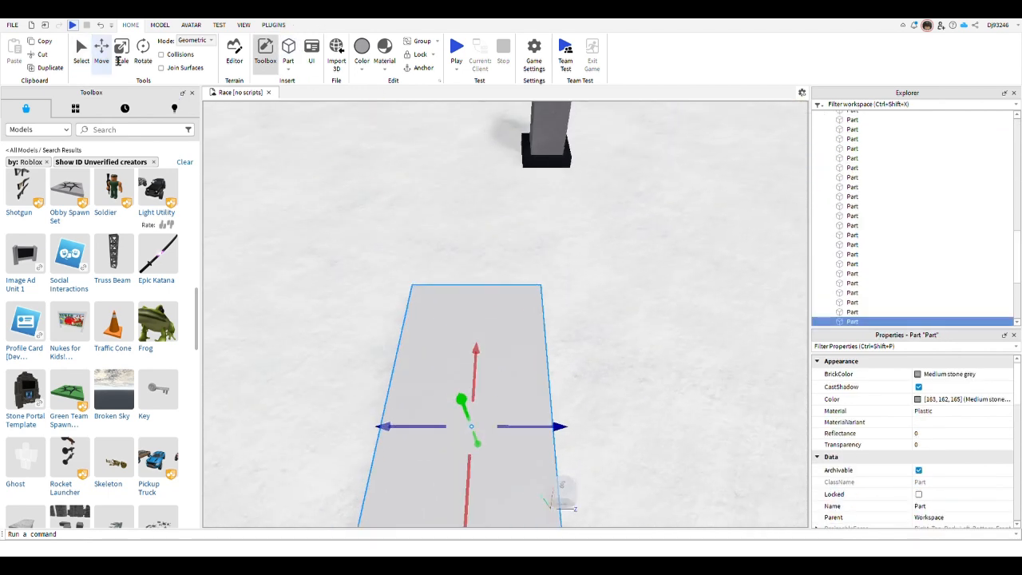
Scale the new block down along its length into a short, roughly cube-shaped block.
{"action": "left_click", "coordinate": [120, 53]}
{"action": "key", "text": "d"}
{"action": "right_click_drag", "start_coordinate": [482, 205], "coordinate": [487, 214]}
{"action": "key", "text": "d"}
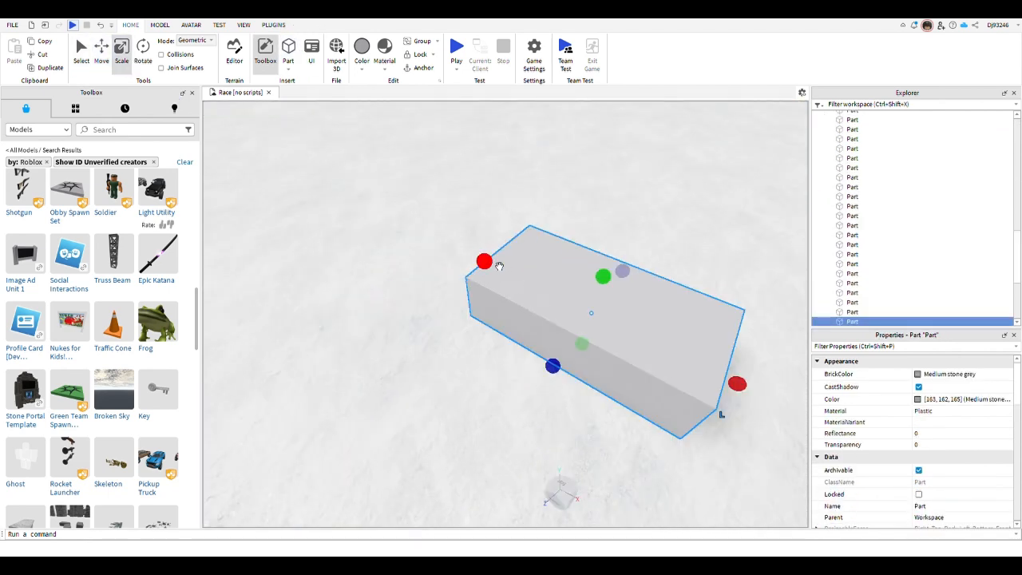
{"action": "right_click_drag", "start_coordinate": [514, 271], "coordinate": [525, 298]}
{"action": "left_click_drag", "start_coordinate": [447, 289], "coordinate": [592, 318]}
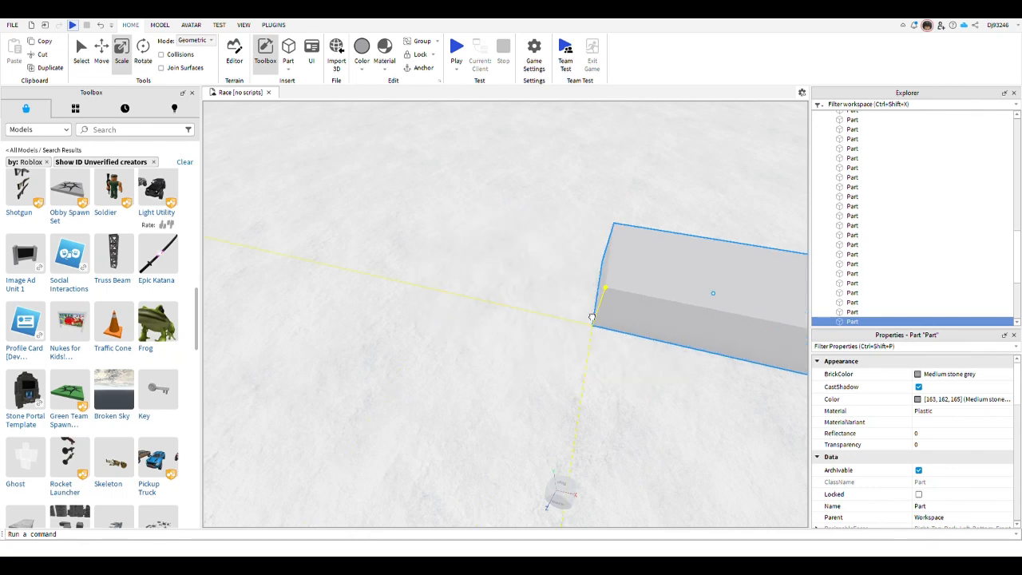
{"action": "left_click_drag", "start_coordinate": [582, 268], "coordinate": [738, 307]}
{"action": "right_click_drag", "start_coordinate": [738, 307], "coordinate": [738, 306]}
{"action": "key", "text": "a"}
{"action": "right_click_drag", "start_coordinate": [564, 318], "coordinate": [562, 318]}
{"action": "left_click_drag", "start_coordinate": [390, 278], "coordinate": [479, 278]}
Flatten the block into a thin square base slab and colour it Really black.
{"action": "scroll", "coordinate": [504, 258], "scroll_direction": "up", "scroll_amount": 3}
{"action": "right_click_drag", "start_coordinate": [504, 258], "coordinate": [503, 258]}
{"action": "scroll", "coordinate": [504, 258], "scroll_direction": "down", "scroll_amount": 3}
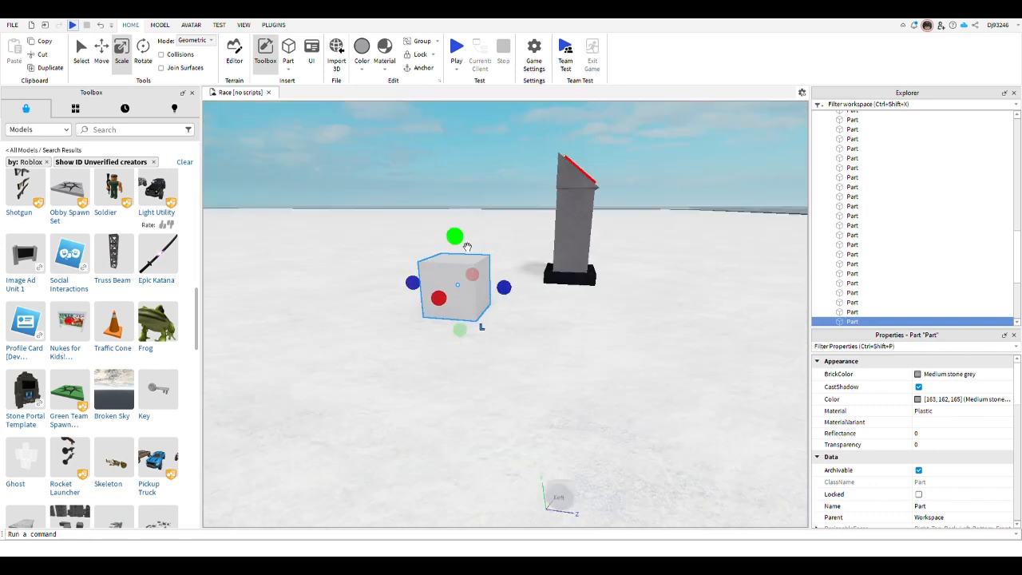
{"action": "left_click_drag", "start_coordinate": [467, 247], "coordinate": [455, 283]}
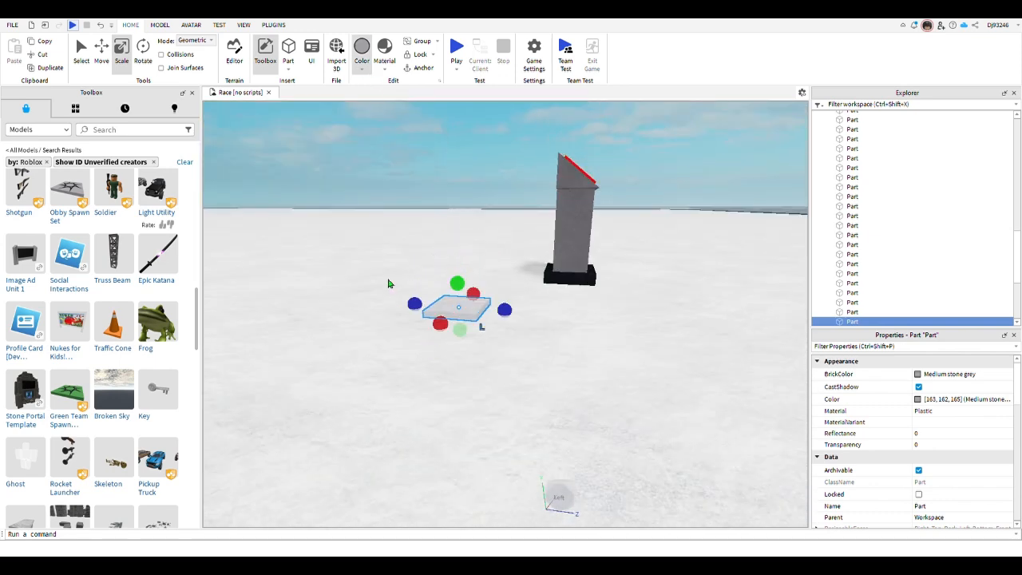
{"action": "left_click", "coordinate": [373, 258]}
Duplicate the base slab, scale the copy slightly smaller on all sides and raise it 0.111 above the base.
{"action": "right_click_drag", "start_coordinate": [584, 311], "coordinate": [583, 310]}
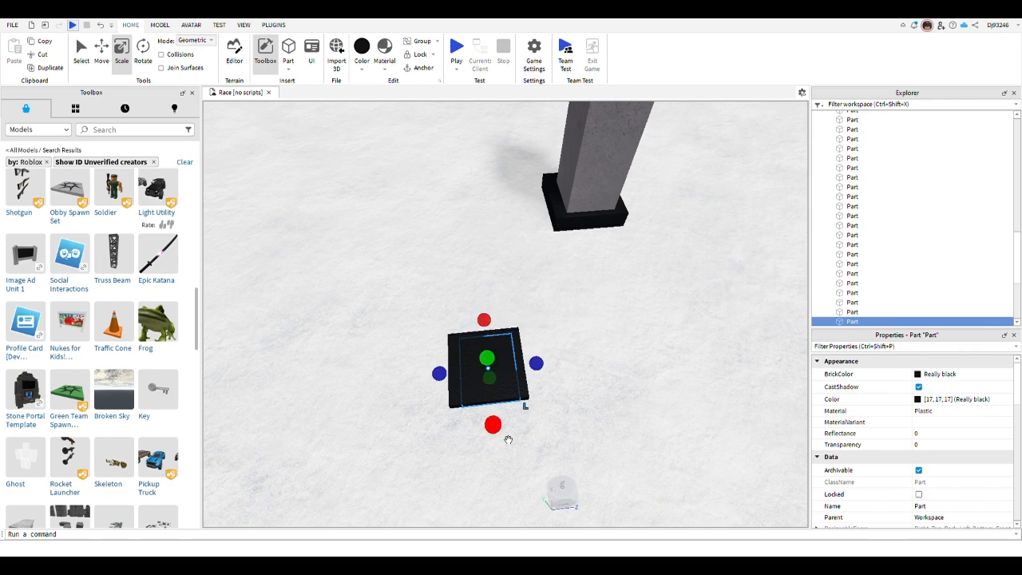
{"action": "left_click_drag", "start_coordinate": [496, 417], "coordinate": [496, 418]}
{"action": "right_click_drag", "start_coordinate": [603, 410], "coordinate": [605, 410]}
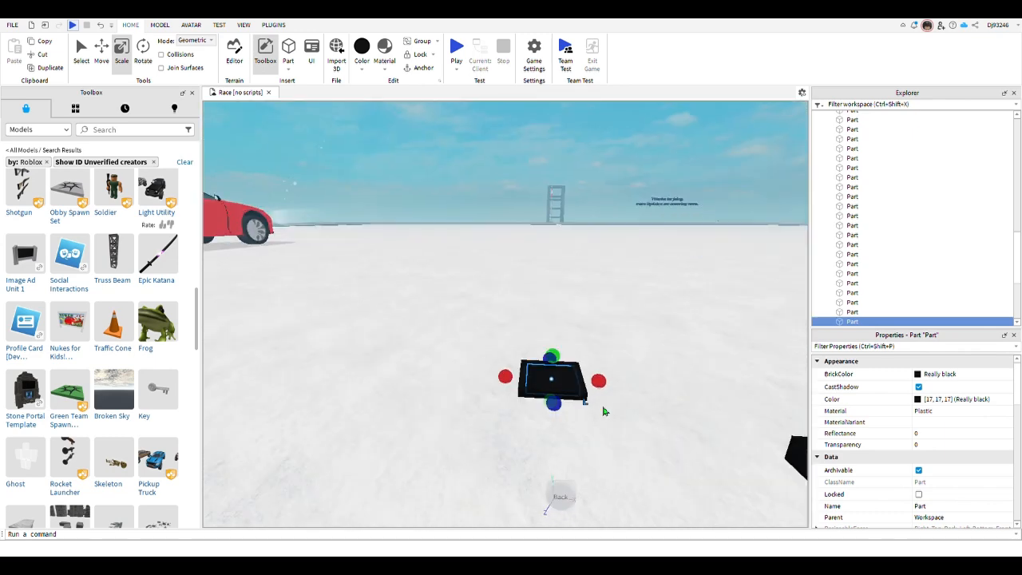
{"action": "key", "text": "a"}
{"action": "left_click", "coordinate": [102, 49]}
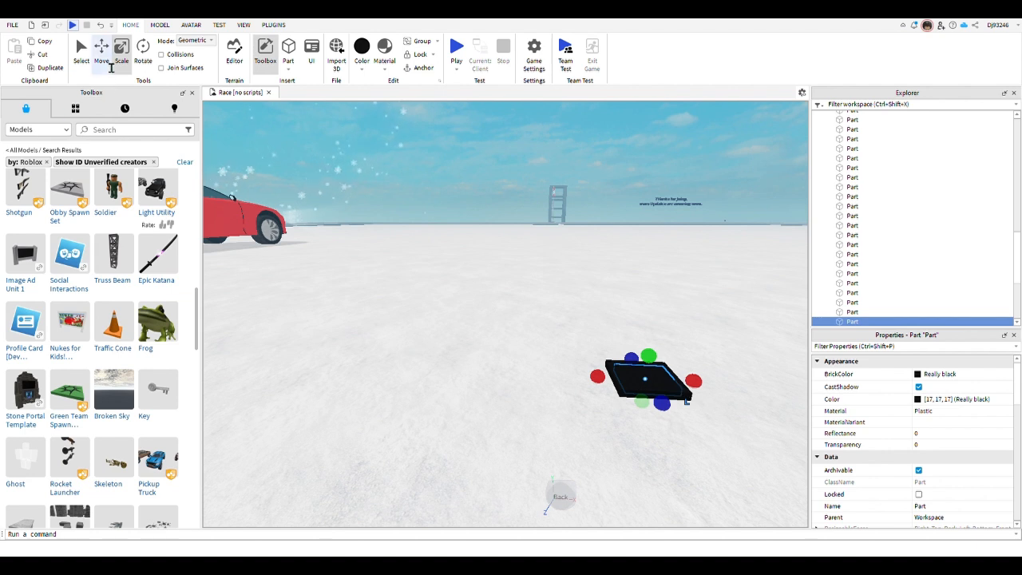
{"action": "mouse_move", "coordinate": [648, 310]}
{"action": "left_mouse_down"}
{"action": "mouse_move", "coordinate": [660, 263]}
{"action": "mouse_move", "coordinate": [661, 303]}
{"action": "left_mouse_up"}
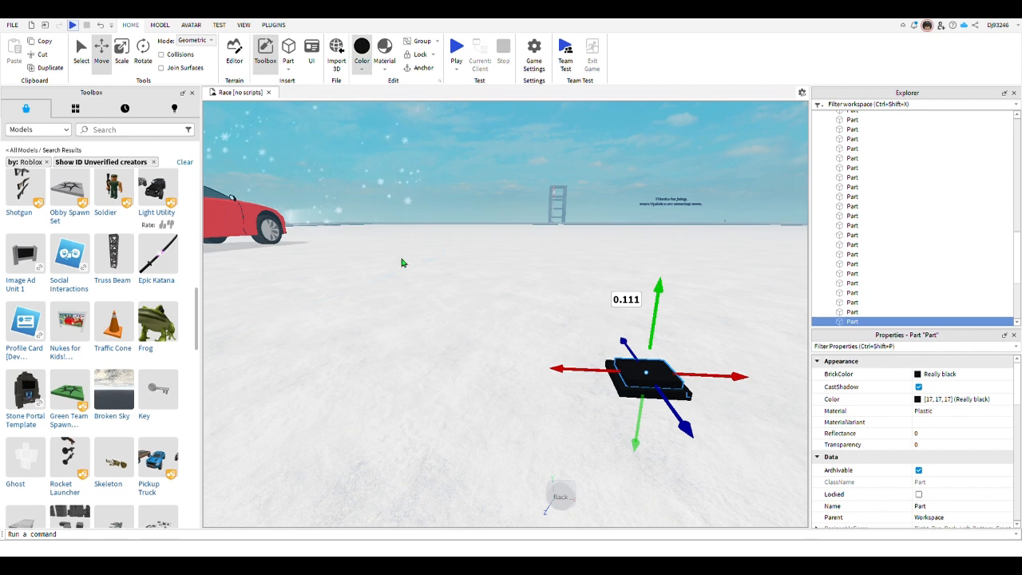
Give the inset slab the Dark stone grey colour and Concrete material, and stretch it upward into a column.
{"action": "left_click", "coordinate": [389, 254]}
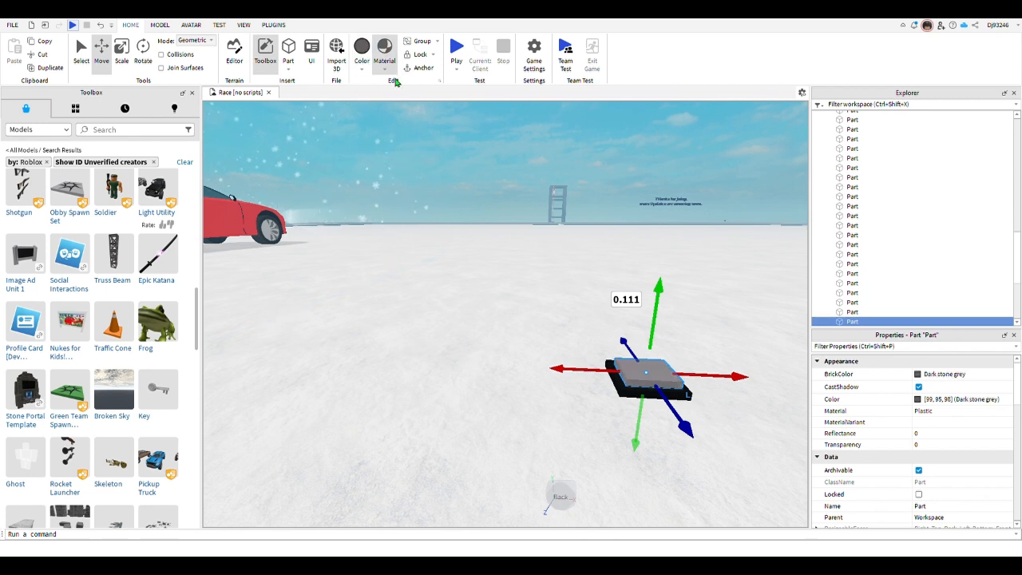
{"action": "left_click", "coordinate": [478, 141]}
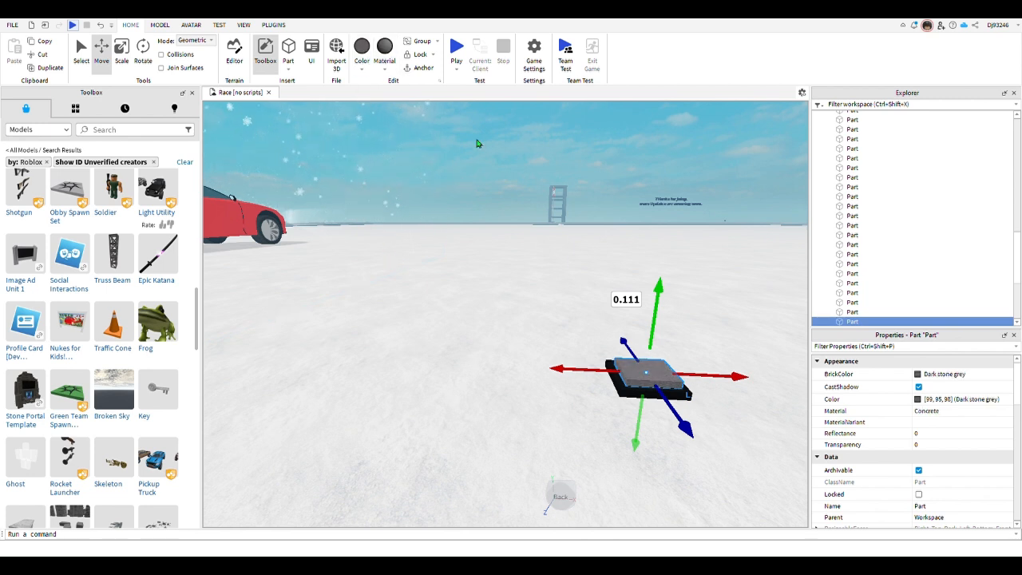
{"action": "left_click", "coordinate": [125, 63]}
{"action": "right_click_drag", "start_coordinate": [431, 267], "coordinate": [608, 496]}
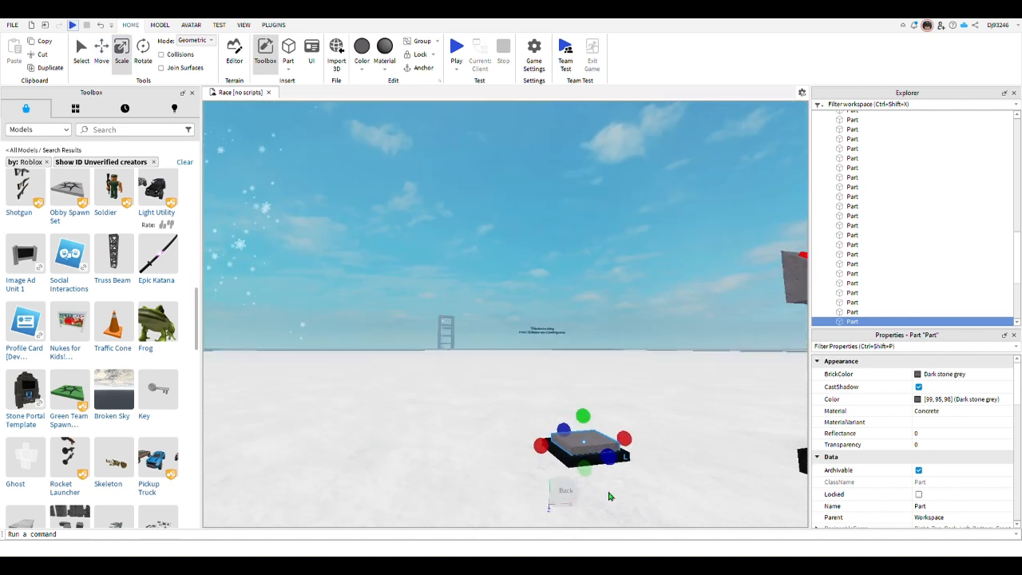
{"action": "left_click_drag", "start_coordinate": [582, 416], "coordinate": [594, 327]}
{"action": "right_click_drag", "start_coordinate": [595, 327], "coordinate": [597, 327]}
{"action": "key", "text": "w"}
Select the column together with the black base slab and anchor both parts.
{"action": "right_click_drag", "start_coordinate": [292, 95], "coordinate": [587, 293]}
{"action": "key", "text": "w"}
{"action": "left_click", "coordinate": [588, 280], "text": "ctrl"}
{"action": "left_click", "coordinate": [423, 67]}
Insert a Dark stone grey Concrete wedge part and place it on top of the new column.
{"action": "key", "text": "s"}
{"action": "right_click_drag", "start_coordinate": [434, 80], "coordinate": [301, 55]}
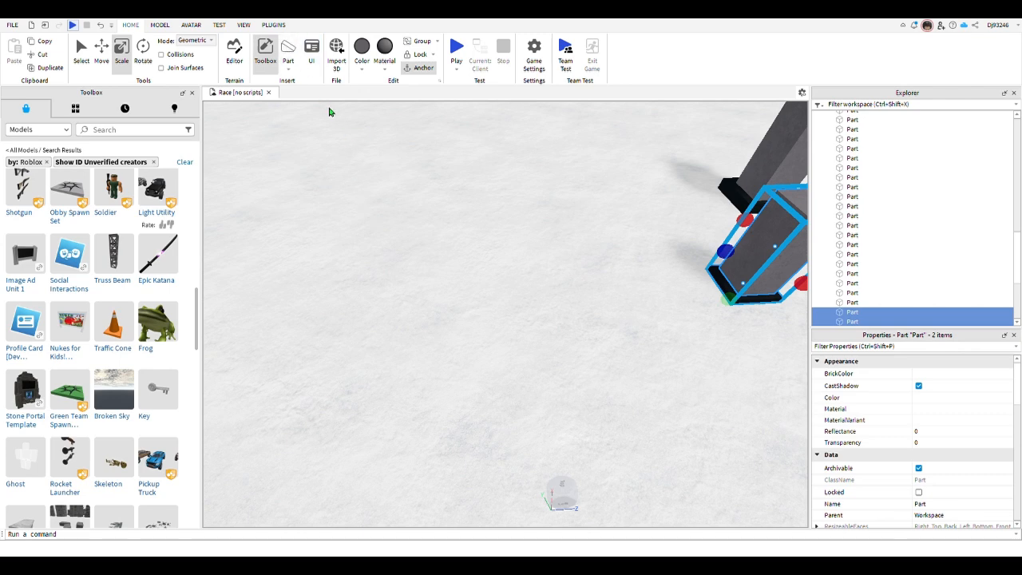
{"action": "left_click", "coordinate": [289, 50]}
{"action": "key", "text": "d"}
{"action": "left_click_drag", "start_coordinate": [588, 296], "coordinate": [571, 225]}
{"action": "right_click_drag", "start_coordinate": [586, 237], "coordinate": [582, 194]}
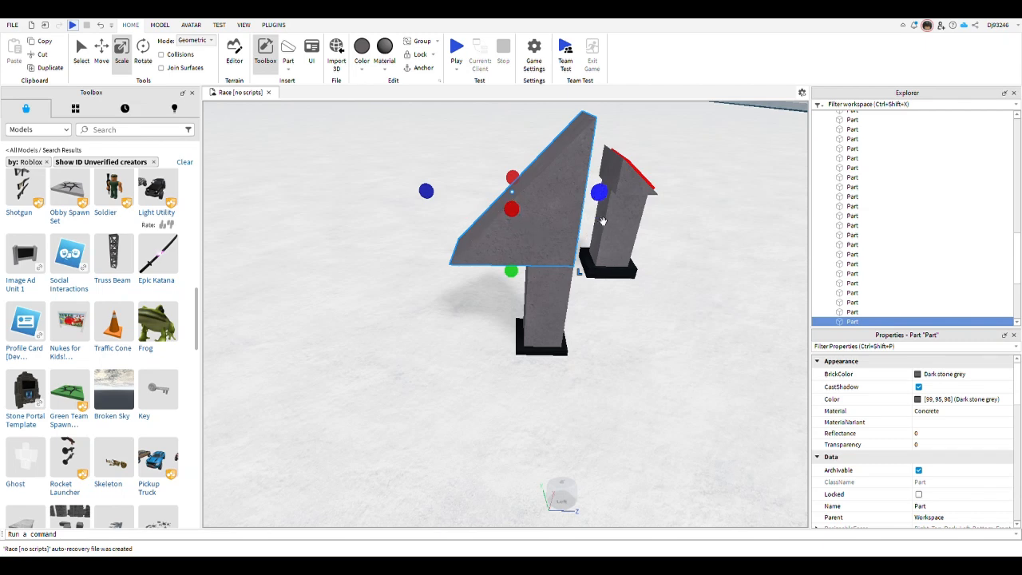
{"action": "right_click_drag", "start_coordinate": [605, 143], "coordinate": [544, 170]}
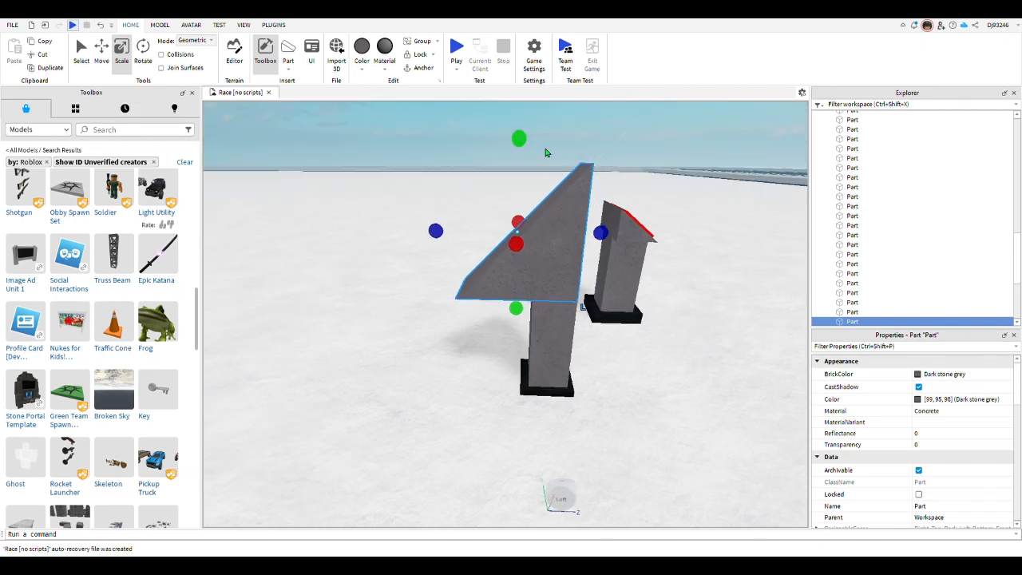
Scale down the height of the concrete wedge on top of the new column.
{"action": "left_click_drag", "start_coordinate": [520, 140], "coordinate": [519, 184]}
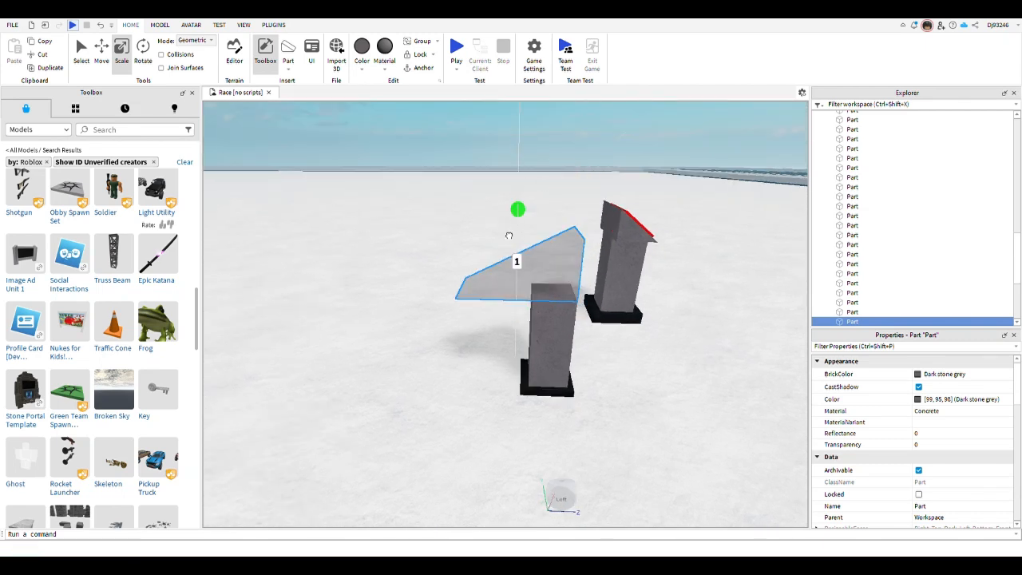
{"action": "left_click_drag", "start_coordinate": [508, 236], "coordinate": [503, 262]}
{"action": "scroll", "coordinate": [513, 283], "scroll_direction": "up", "scroll_amount": 5}
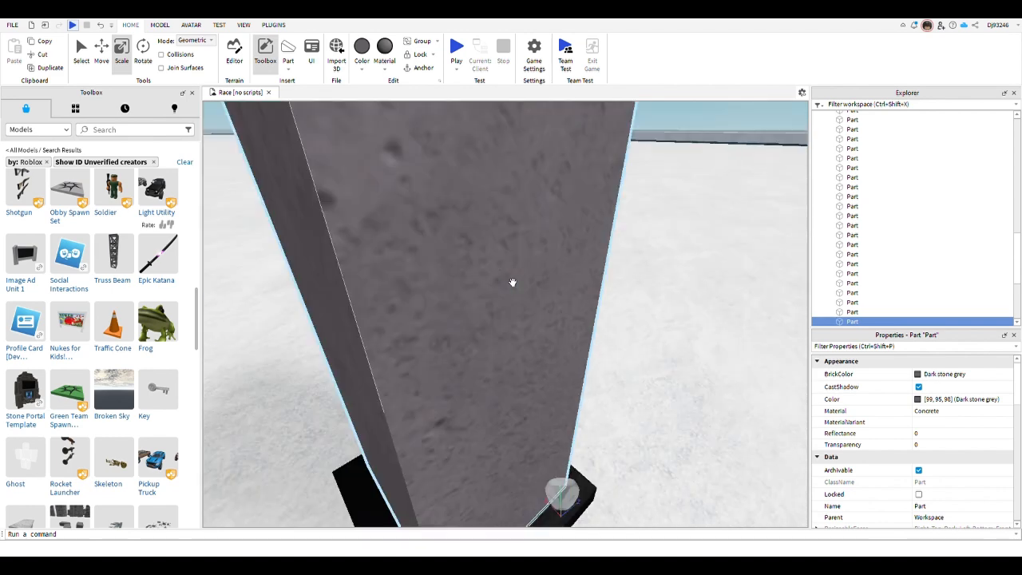
{"action": "scroll", "coordinate": [496, 270], "scroll_direction": "down", "scroll_amount": 5}
{"action": "right_click_drag", "start_coordinate": [514, 283], "coordinate": [597, 269]}
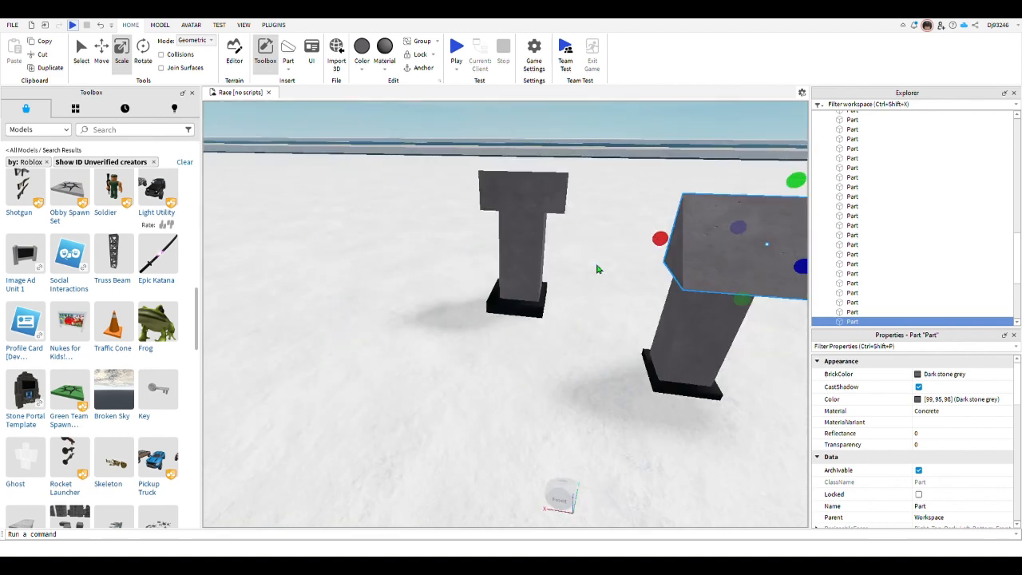
Adjust the wedge's width so it overhangs the column on both sides, and reduce its height slightly.
{"action": "left_click_drag", "start_coordinate": [660, 239], "coordinate": [591, 234]}
{"action": "right_click_drag", "start_coordinate": [671, 238], "coordinate": [518, 240]}
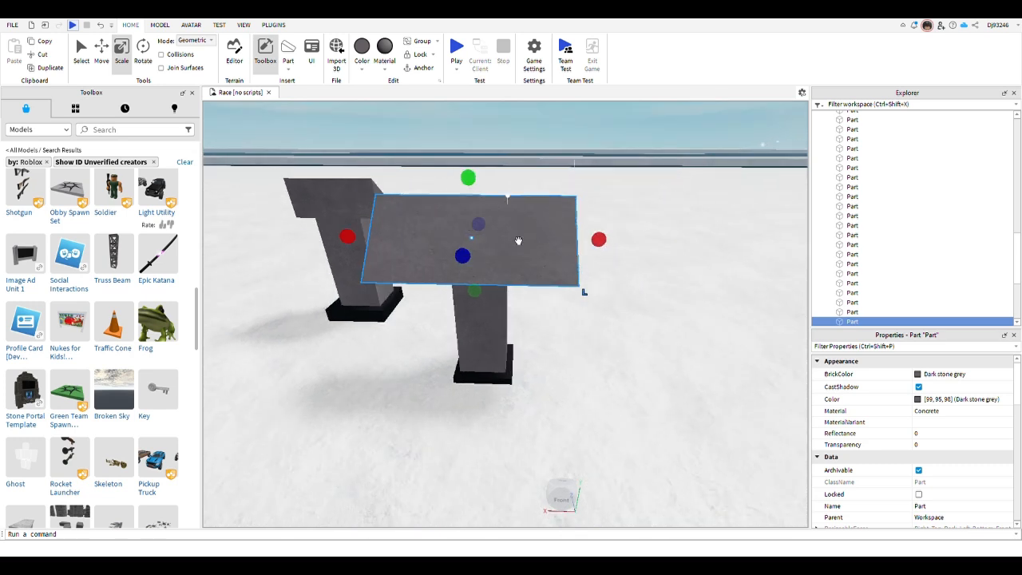
{"action": "left_click_drag", "start_coordinate": [349, 237], "coordinate": [383, 235]}
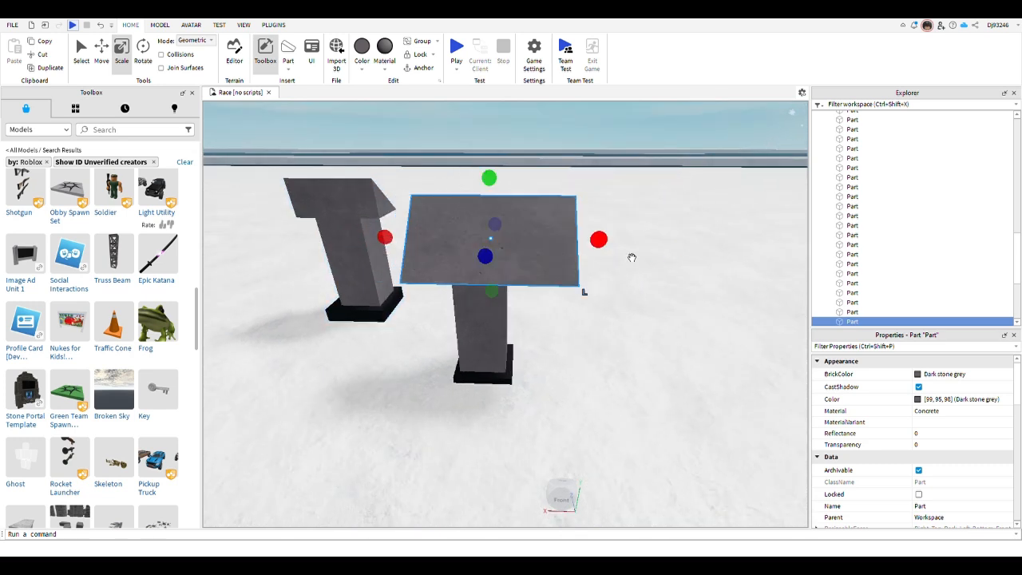
{"action": "left_click_drag", "start_coordinate": [597, 239], "coordinate": [612, 251]}
{"action": "mouse_move", "coordinate": [495, 178]}
{"action": "left_mouse_down"}
{"action": "mouse_move", "coordinate": [494, 200]}
{"action": "mouse_move", "coordinate": [491, 189]}
{"action": "left_mouse_up"}
Fine-tune the wedge's depth and even out its side overhangs above the column.
{"action": "mouse_move", "coordinate": [523, 294]}
{"action": "right_mouse_down"}
{"action": "mouse_move", "coordinate": [534, 296]}
{"action": "mouse_move", "coordinate": [523, 294]}
{"action": "right_mouse_up"}
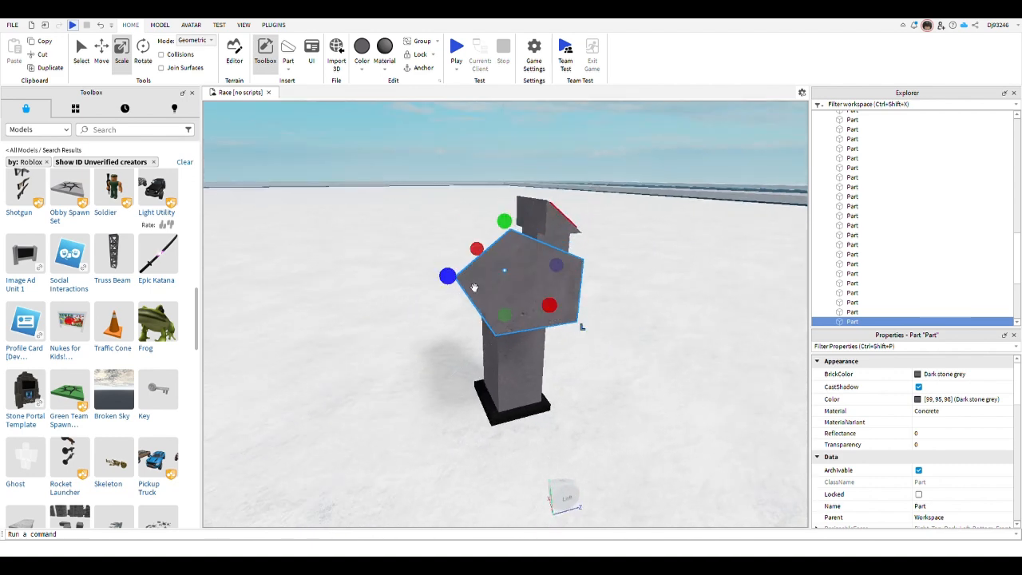
{"action": "mouse_move", "coordinate": [431, 248]}
{"action": "right_mouse_down"}
{"action": "mouse_move", "coordinate": [472, 251]}
{"action": "mouse_move", "coordinate": [440, 247]}
{"action": "right_mouse_up"}
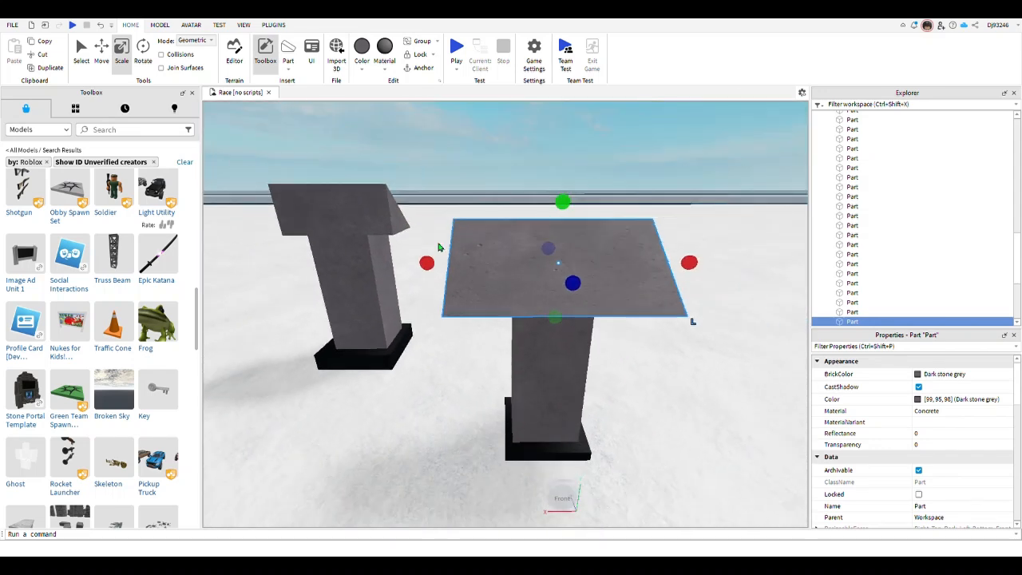
{"action": "scroll", "coordinate": [454, 292], "scroll_direction": "down", "scroll_amount": 2}
{"action": "left_click_drag", "start_coordinate": [444, 278], "coordinate": [451, 278]}
{"action": "left_click_drag", "start_coordinate": [639, 278], "coordinate": [653, 286]}
Insert a Dark stone grey Concrete block part and lay it on the wedge's sloping face.
{"action": "right_click_drag", "start_coordinate": [627, 329], "coordinate": [316, 70]}
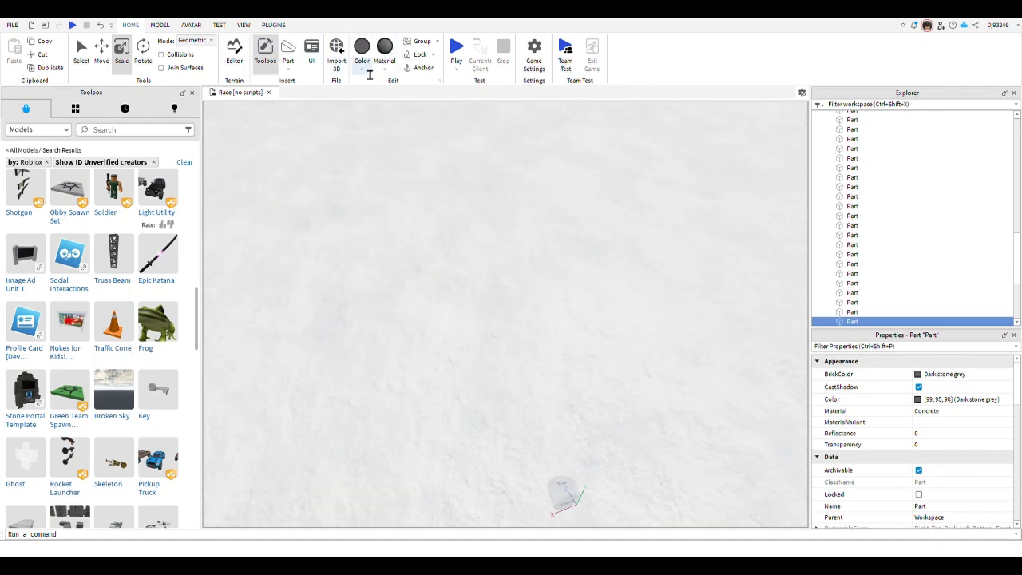
{"action": "key", "text": "f"}
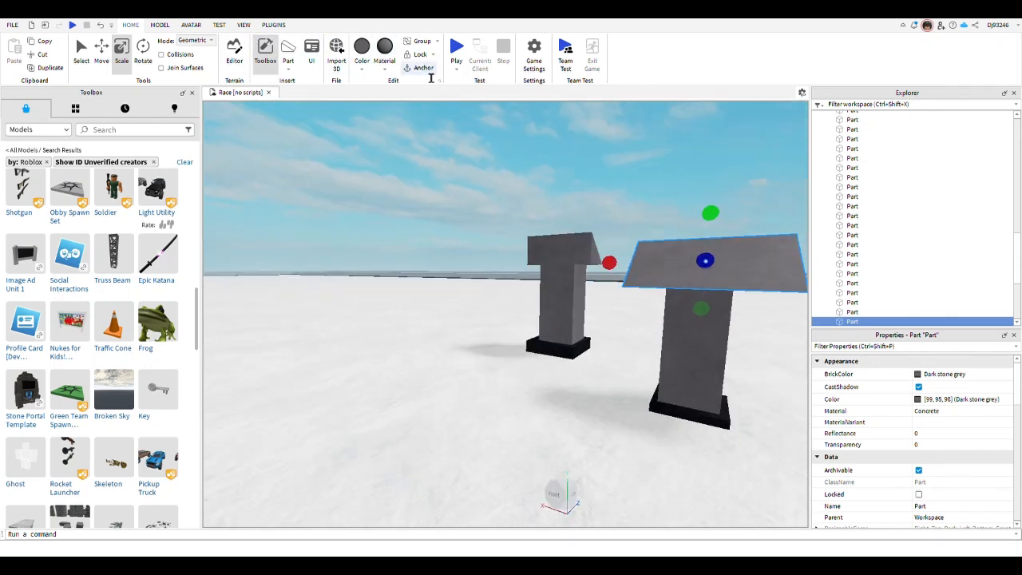
{"action": "left_click", "coordinate": [325, 89]}
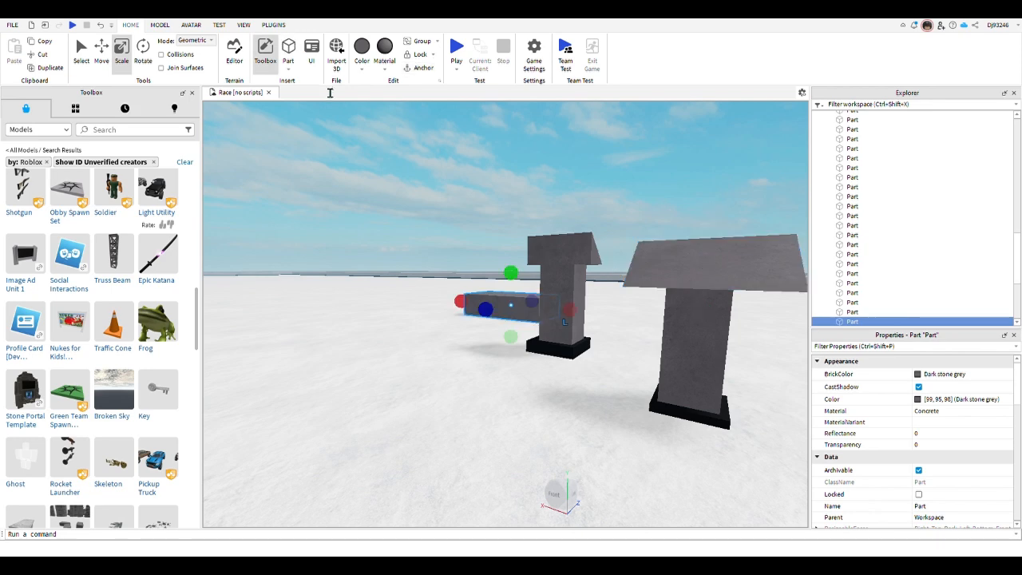
{"action": "scroll", "coordinate": [537, 326], "scroll_direction": "up", "scroll_amount": 3}
{"action": "left_click_drag", "start_coordinate": [536, 326], "coordinate": [537, 319]}
{"action": "right_click_drag", "start_coordinate": [535, 313], "coordinate": [537, 319]}
{"action": "left_click_drag", "start_coordinate": [536, 320], "coordinate": [536, 320]}
{"action": "right_click_drag", "start_coordinate": [537, 319], "coordinate": [537, 320]}
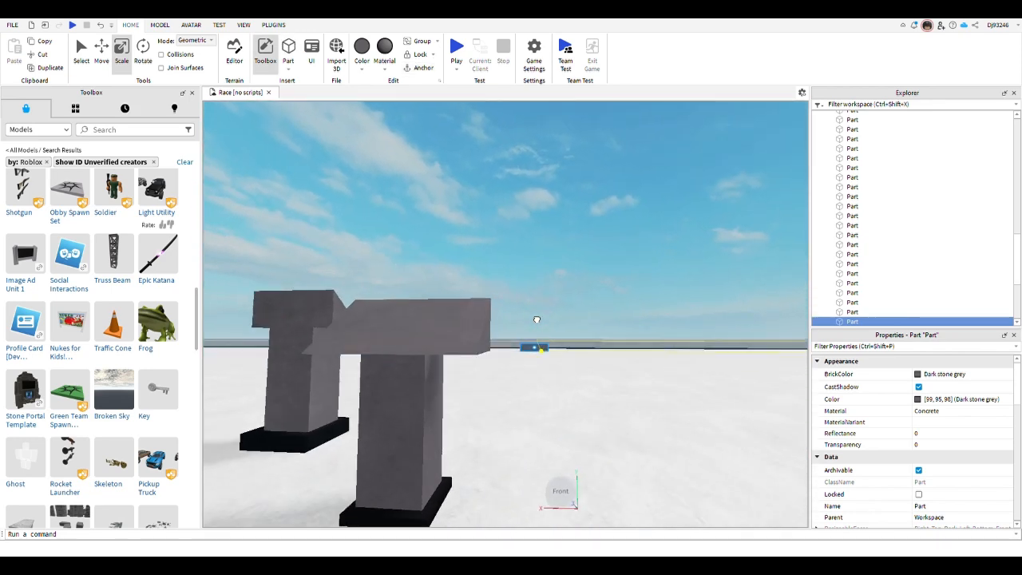
{"action": "scroll", "coordinate": [537, 319], "scroll_direction": "up", "scroll_amount": 3}
{"action": "left_click_drag", "start_coordinate": [537, 319], "coordinate": [598, 362]}
{"action": "scroll", "coordinate": [537, 319], "scroll_direction": "down", "scroll_amount": 2}
{"action": "scroll", "coordinate": [642, 360], "scroll_direction": "down", "scroll_amount": 5}
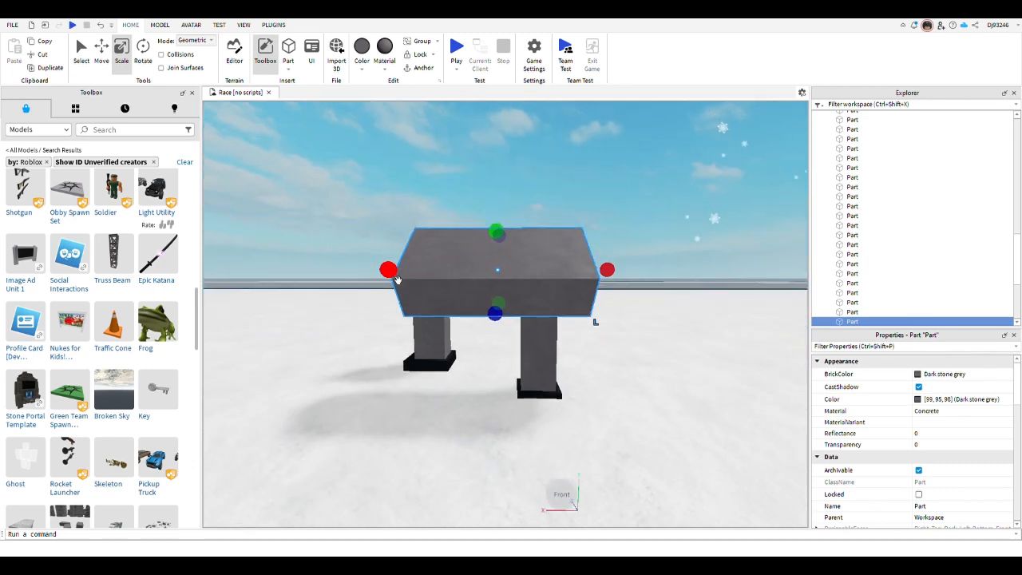
Scale the block down on all sides into a thin panel inset within the wedge's sloping face.
{"action": "left_click_drag", "start_coordinate": [397, 279], "coordinate": [499, 286]}
{"action": "right_click_drag", "start_coordinate": [609, 326], "coordinate": [602, 317]}
{"action": "scroll", "coordinate": [604, 317], "scroll_direction": "up", "scroll_amount": 3}
{"action": "left_click_drag", "start_coordinate": [603, 291], "coordinate": [572, 289]}
{"action": "left_click_drag", "start_coordinate": [527, 392], "coordinate": [520, 365]}
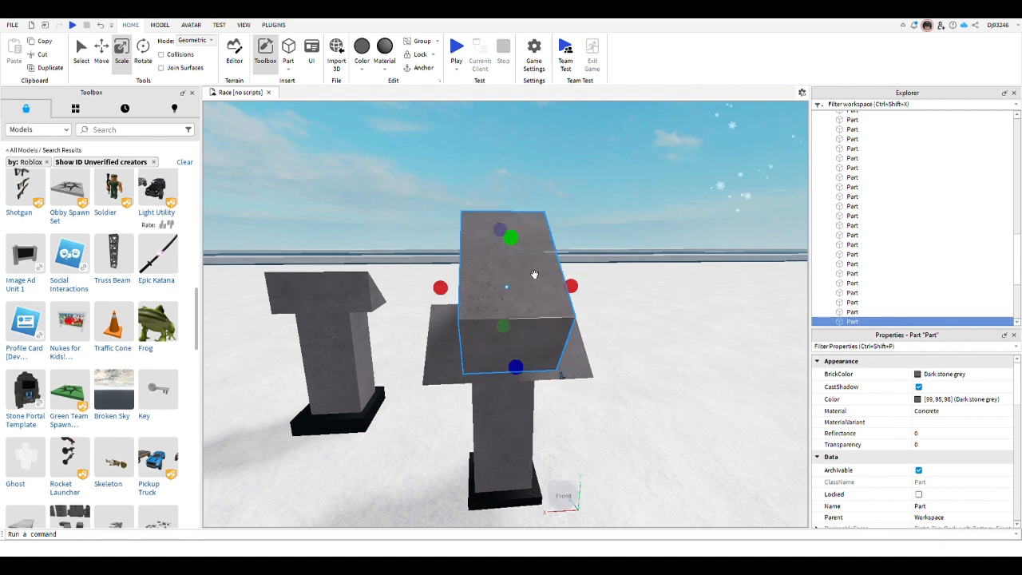
{"action": "left_click_drag", "start_coordinate": [501, 231], "coordinate": [502, 263]}
{"action": "key", "text": "a"}
{"action": "right_click_drag", "start_coordinate": [502, 269], "coordinate": [538, 275]}
{"action": "left_click_drag", "start_coordinate": [598, 253], "coordinate": [625, 275]}
{"action": "left_click_drag", "start_coordinate": [741, 268], "coordinate": [634, 350]}
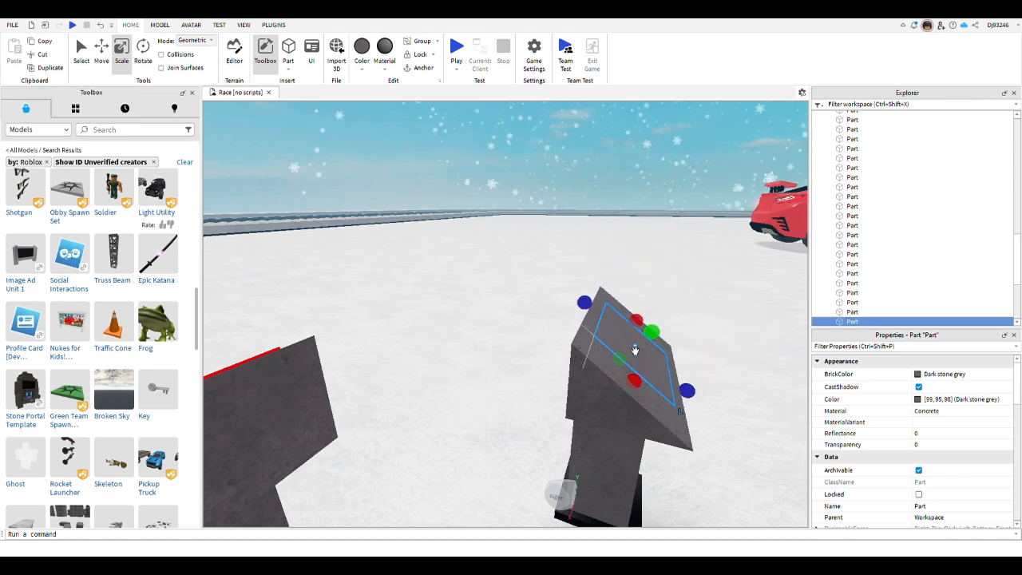
Colour the inset panel Really red and raise its surface slightly above the wedge's slope.
{"action": "right_click_drag", "start_coordinate": [649, 295], "coordinate": [743, 319]}
{"action": "left_click", "coordinate": [363, 56]}
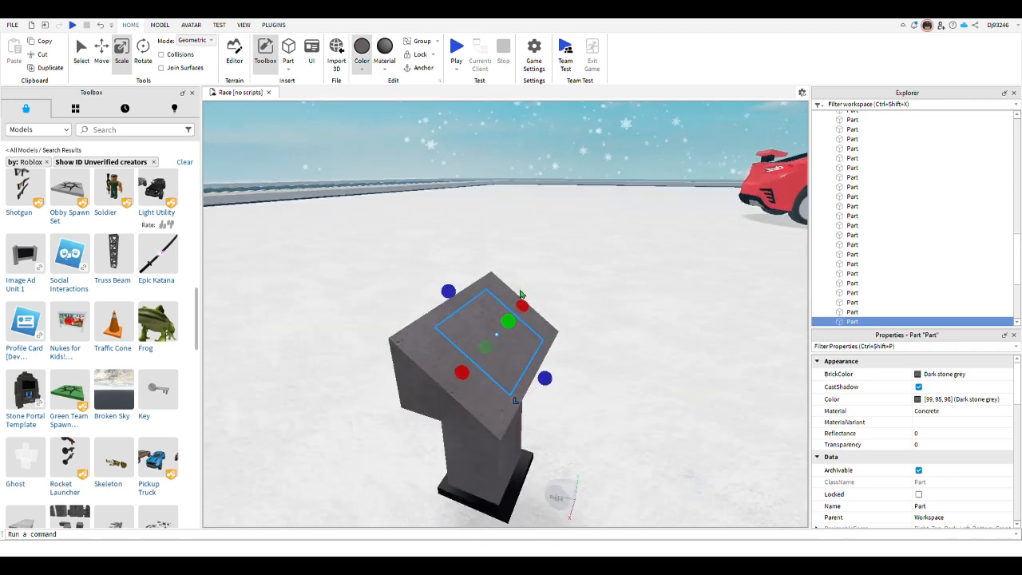
{"action": "left_click", "coordinate": [516, 166]}
{"action": "scroll", "coordinate": [598, 258], "scroll_direction": "up", "scroll_amount": 3}
{"action": "scroll", "coordinate": [598, 258], "scroll_direction": "down", "scroll_amount": 3}
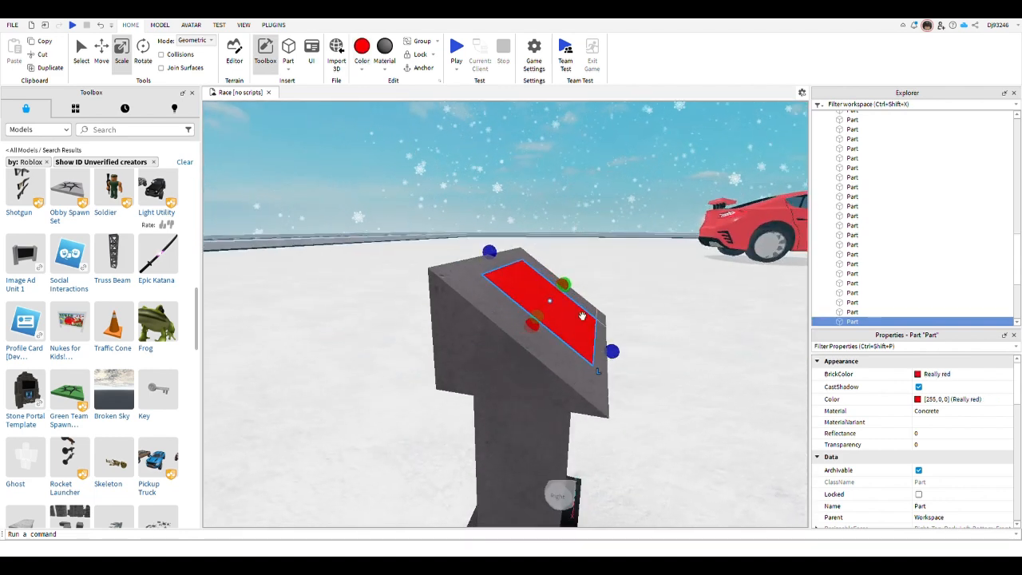
{"action": "left_click_drag", "start_coordinate": [563, 285], "coordinate": [564, 284]}
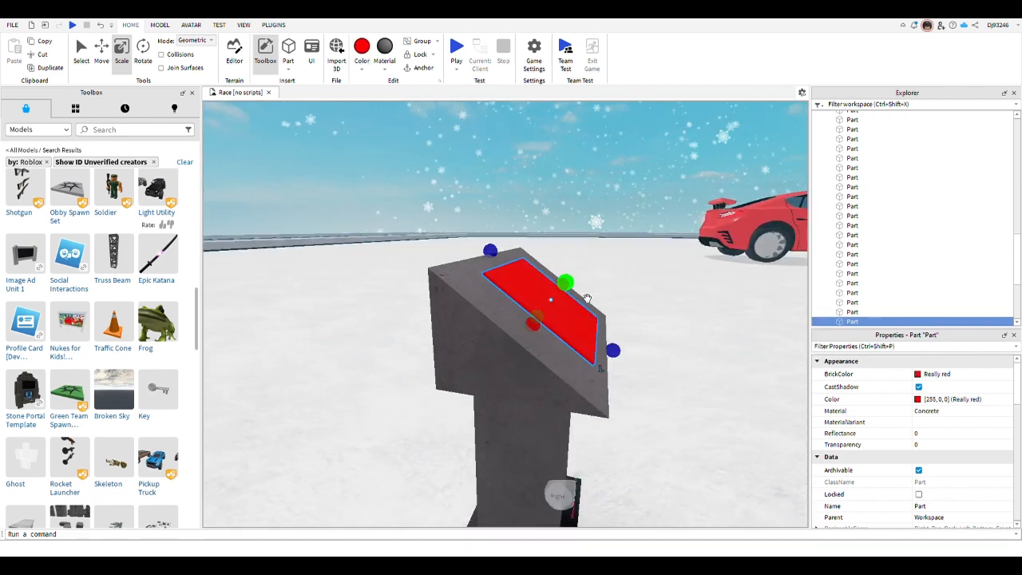
{"action": "right_click_drag", "start_coordinate": [586, 297], "coordinate": [624, 293]}
{"action": "key", "text": "w"}
{"action": "key", "text": "d"}
{"action": "key", "text": "d"}
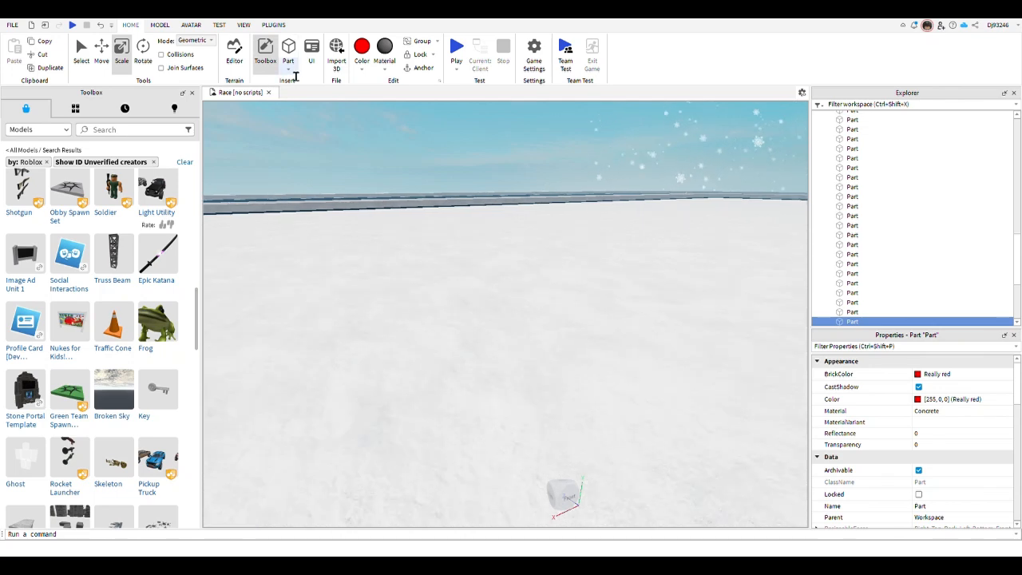
{"action": "left_click", "coordinate": [290, 69]}
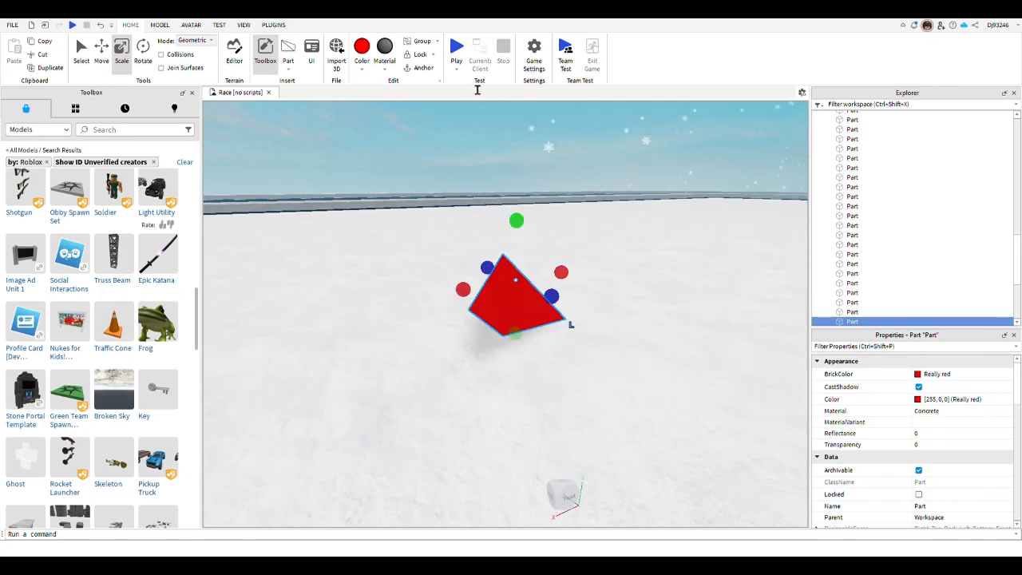
{"action": "key", "text": "Delete"}
Insert a Really red cylinder scaled to a small flat disc, and delete the rectangular red panel from the new pedestal.
{"action": "left_click", "coordinate": [288, 56]}
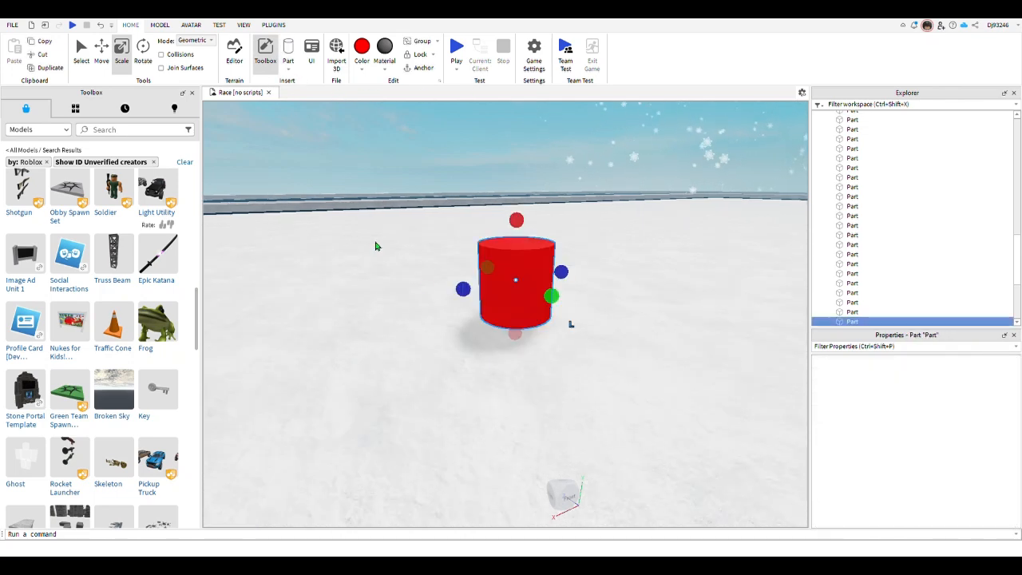
{"action": "key", "text": "f"}
{"action": "left_click_drag", "start_coordinate": [560, 139], "coordinate": [509, 363]}
{"action": "right_click_drag", "start_coordinate": [509, 363], "coordinate": [510, 363]}
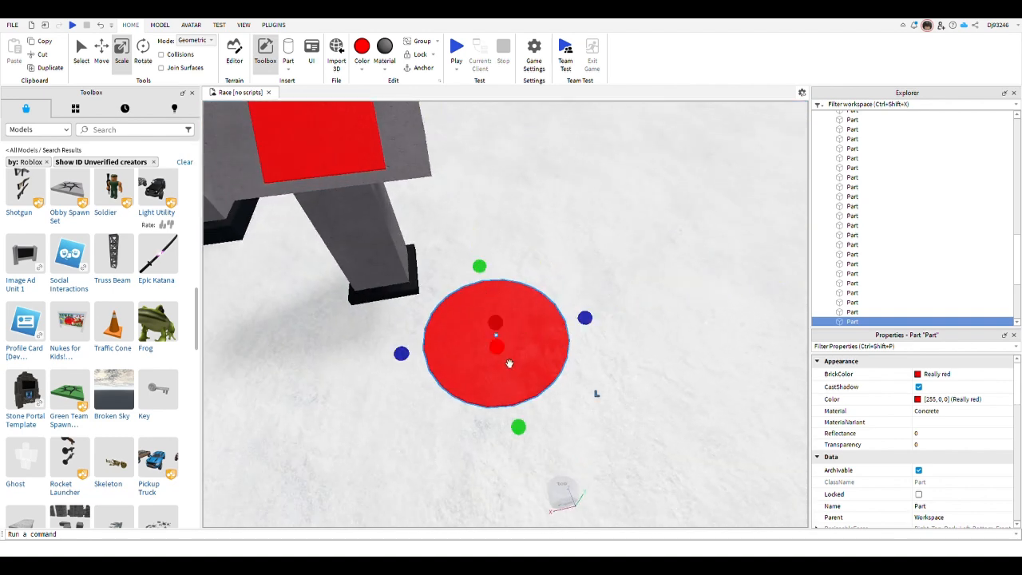
{"action": "left_click_drag", "start_coordinate": [422, 360], "coordinate": [488, 356]}
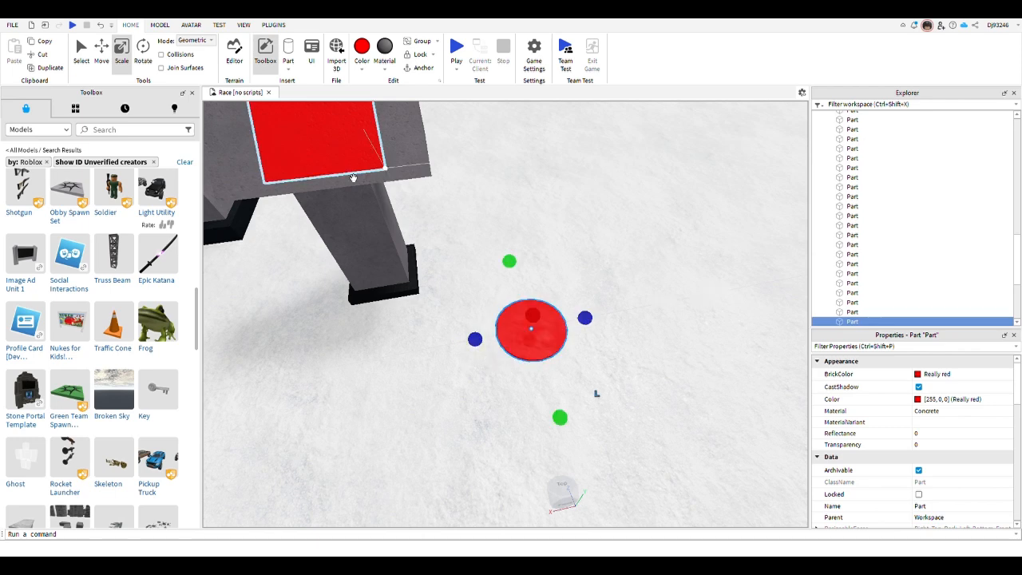
{"action": "left_click", "coordinate": [353, 150]}
{"action": "key", "text": "Delete"}
Place the red disc on the sloping face of the new pedestal's wedge and scale it to fit within the face.
{"action": "left_click_drag", "start_coordinate": [545, 333], "coordinate": [544, 329]}
{"action": "right_click_drag", "start_coordinate": [544, 332], "coordinate": [545, 329]}
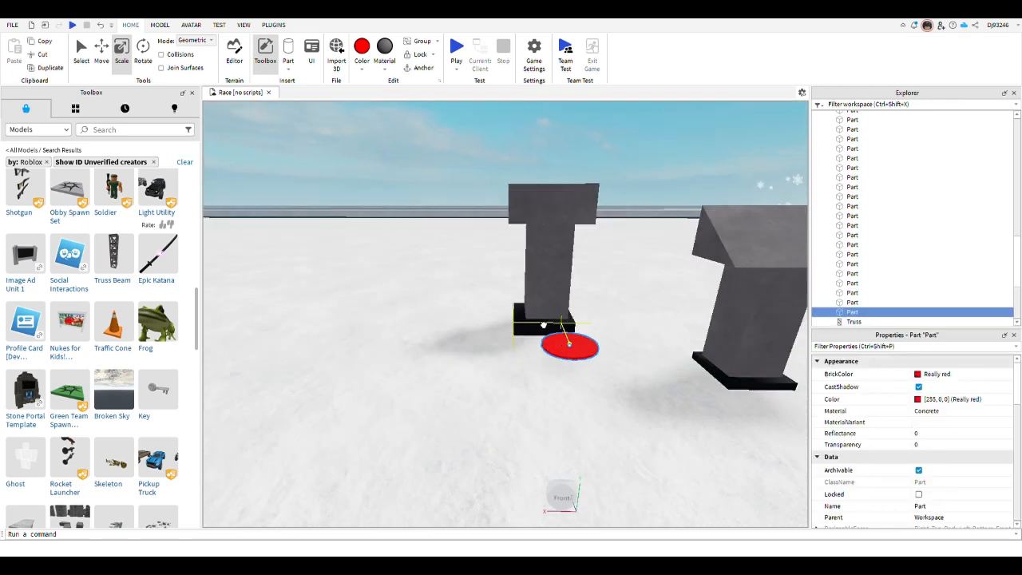
{"action": "left_click_drag", "start_coordinate": [545, 329], "coordinate": [543, 325]}
{"action": "right_click_drag", "start_coordinate": [544, 328], "coordinate": [543, 325]}
{"action": "key", "text": "f"}
{"action": "left_click_drag", "start_coordinate": [543, 325], "coordinate": [544, 325]}
{"action": "right_click_drag", "start_coordinate": [543, 325], "coordinate": [544, 325]}
{"action": "scroll", "coordinate": [543, 325], "scroll_direction": "down", "scroll_amount": 5}
{"action": "left_click_drag", "start_coordinate": [544, 325], "coordinate": [543, 325]}
{"action": "key", "text": "f"}
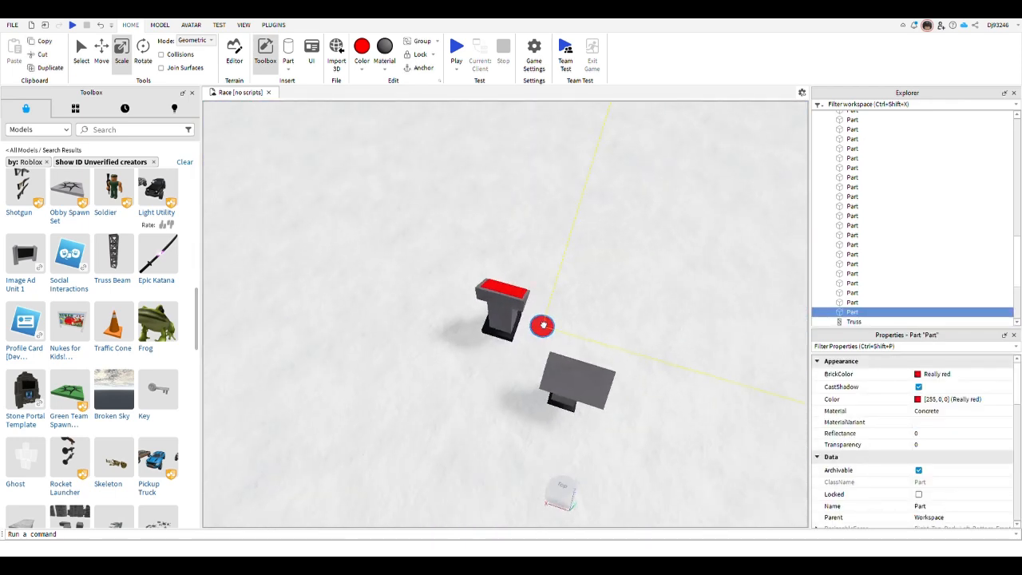
{"action": "right_click_drag", "start_coordinate": [544, 325], "coordinate": [544, 325]}
{"action": "left_click_drag", "start_coordinate": [544, 325], "coordinate": [544, 325]}
{"action": "right_click_drag", "start_coordinate": [544, 325], "coordinate": [544, 325]}
{"action": "scroll", "coordinate": [544, 325], "scroll_direction": "down", "scroll_amount": 4}
{"action": "left_click_drag", "start_coordinate": [544, 325], "coordinate": [544, 325]}
{"action": "right_click_drag", "start_coordinate": [544, 325], "coordinate": [544, 325]}
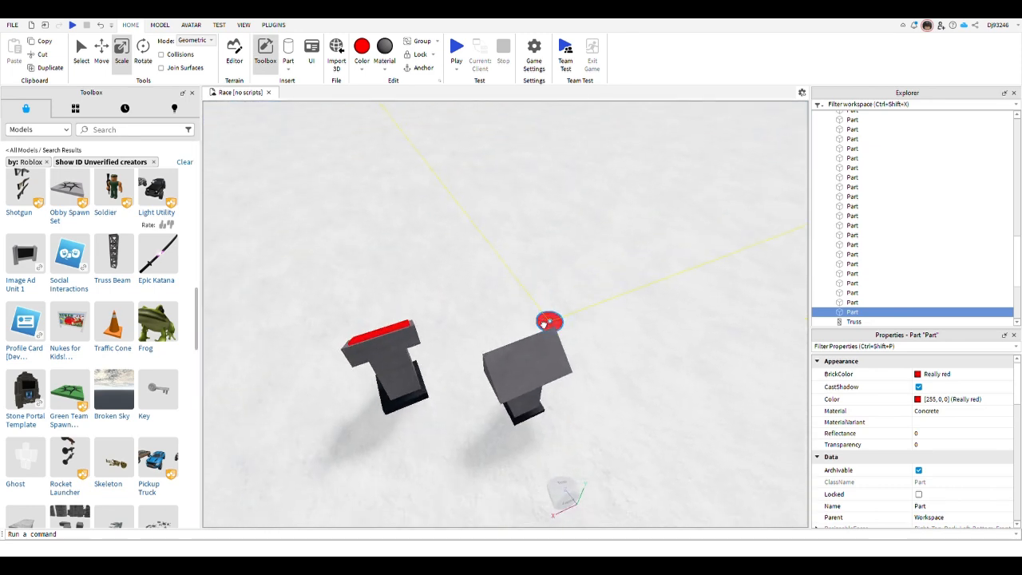
{"action": "left_click_drag", "start_coordinate": [544, 325], "coordinate": [576, 304]}
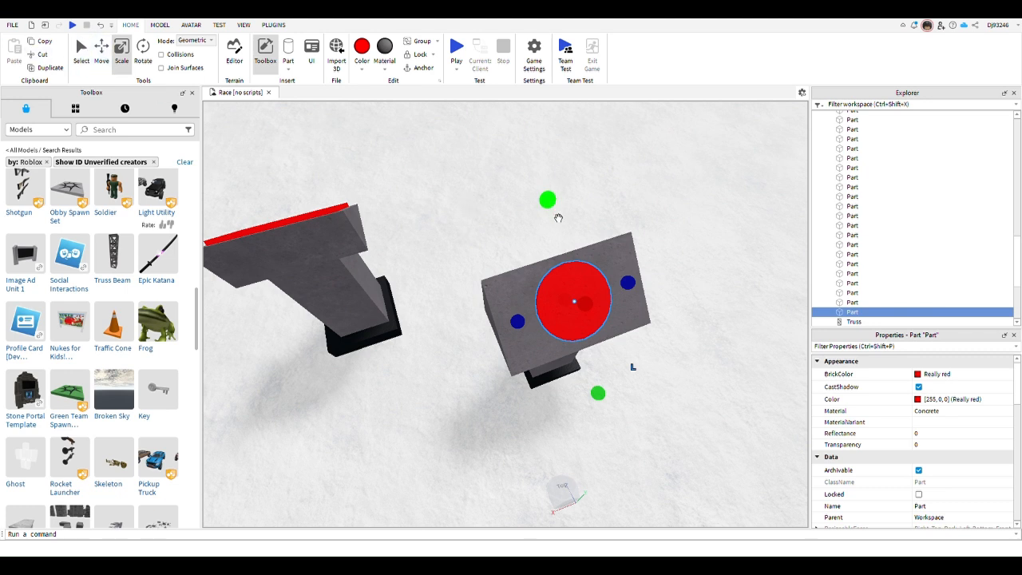
{"action": "left_click_drag", "start_coordinate": [558, 218], "coordinate": [565, 249]}
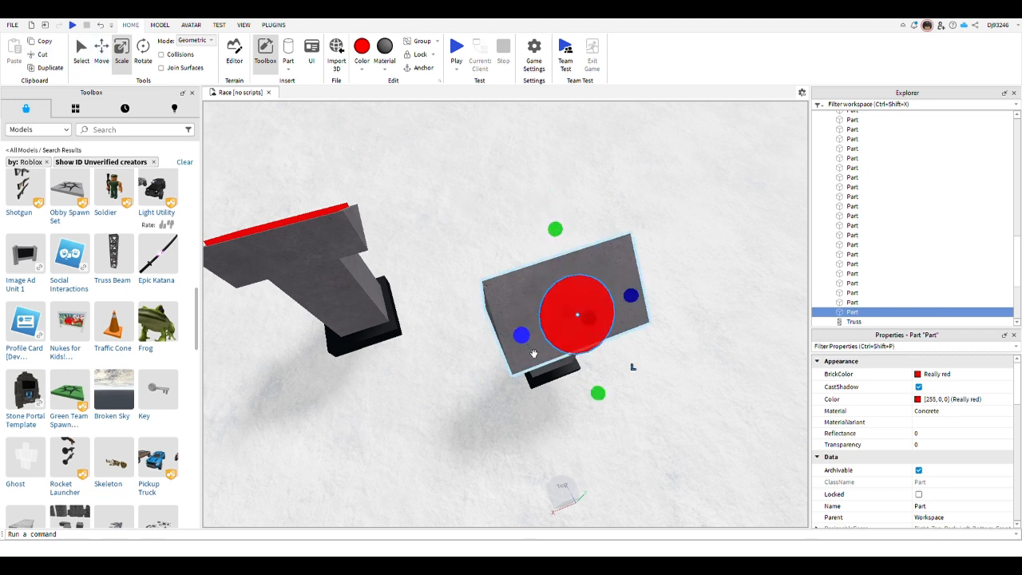
{"action": "left_click_drag", "start_coordinate": [523, 337], "coordinate": [571, 305]}
Insert a Script and a ClickDetector into the red disc, and return to the Race place view.
{"action": "left_click", "coordinate": [596, 309]}
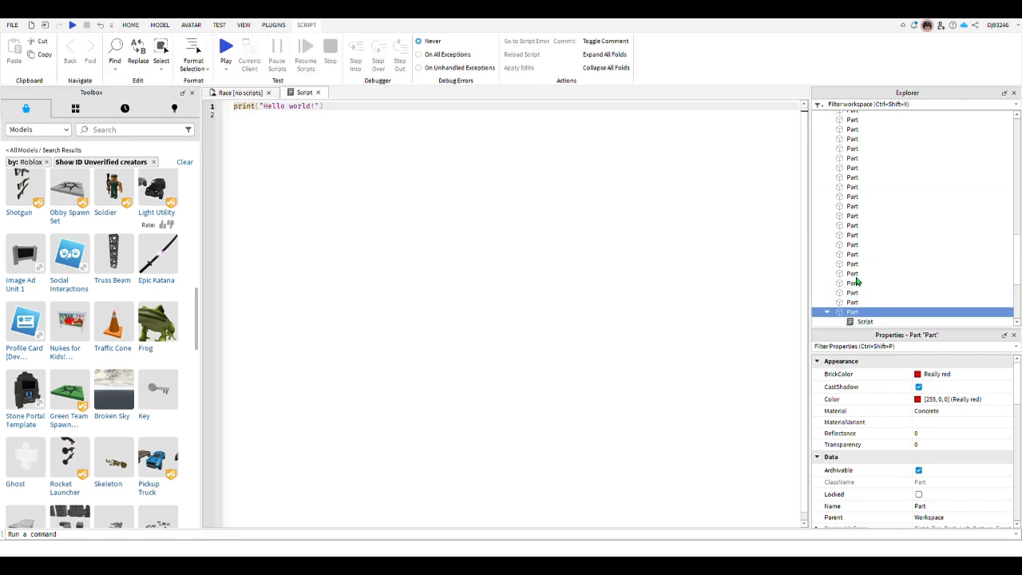
{"action": "left_click", "coordinate": [861, 149]}
{"action": "left_click", "coordinate": [240, 93]}
Open the Script inside the original pedestal model's Red Button and select all of its code to copy.
{"action": "right_click_drag", "start_coordinate": [620, 359], "coordinate": [677, 317]}
{"action": "scroll", "coordinate": [678, 317], "scroll_direction": "down", "scroll_amount": 3}
{"action": "key", "text": "a"}
{"action": "key", "text": "d"}
{"action": "left_click", "coordinate": [591, 317]}
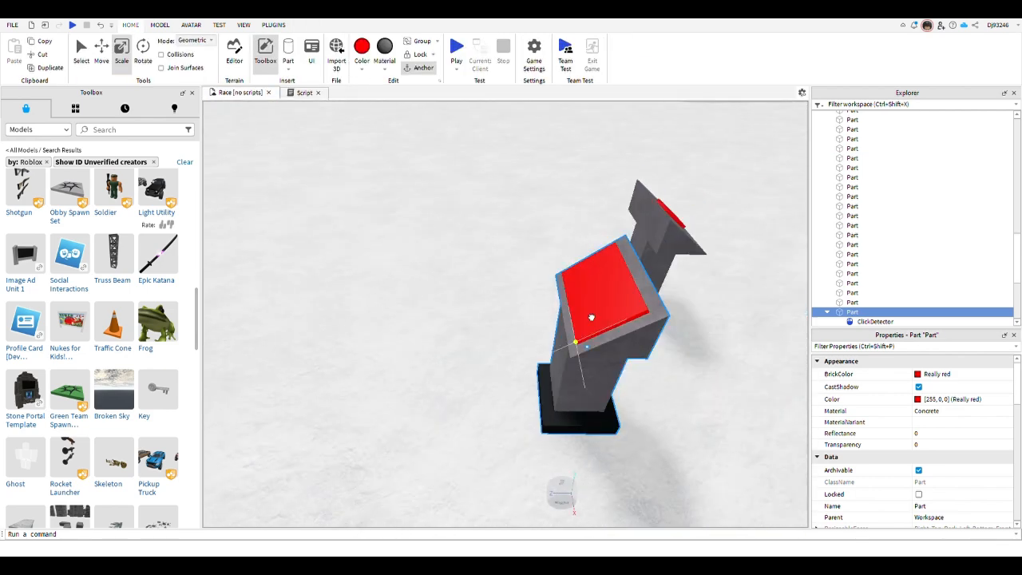
{"action": "left_click", "coordinate": [827, 116]}
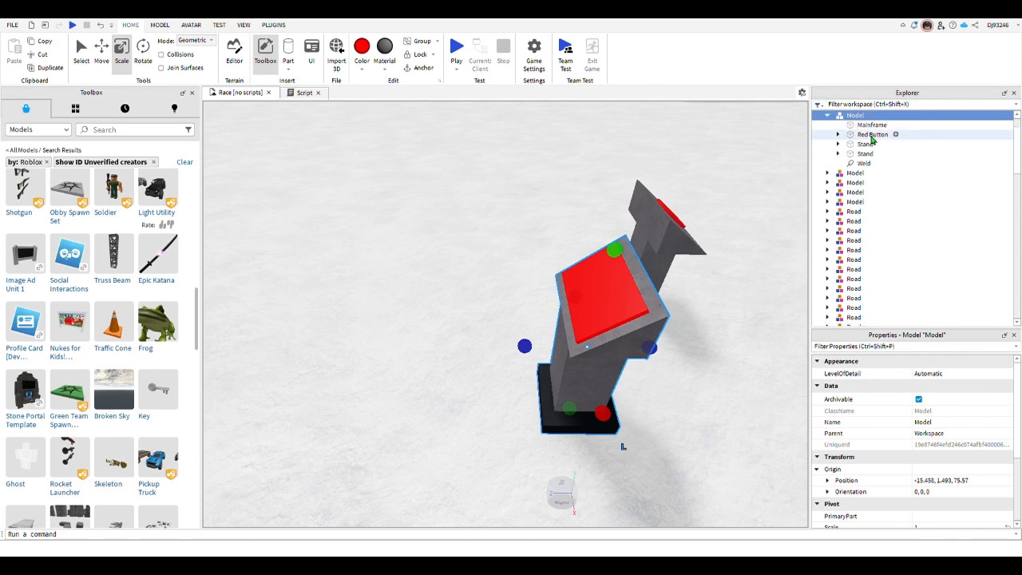
{"action": "left_click", "coordinate": [838, 134]}
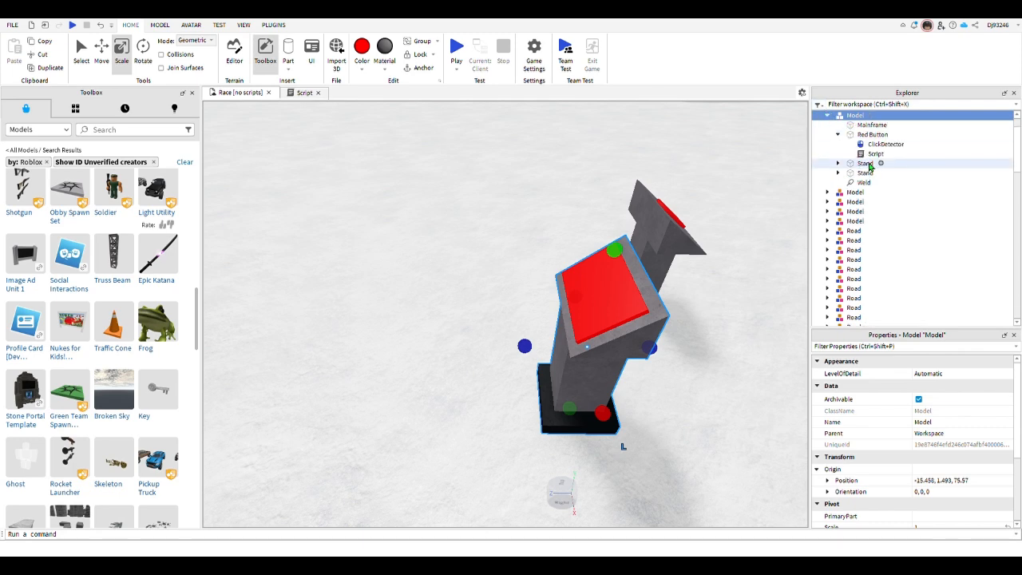
{"action": "double_click", "coordinate": [870, 156]}
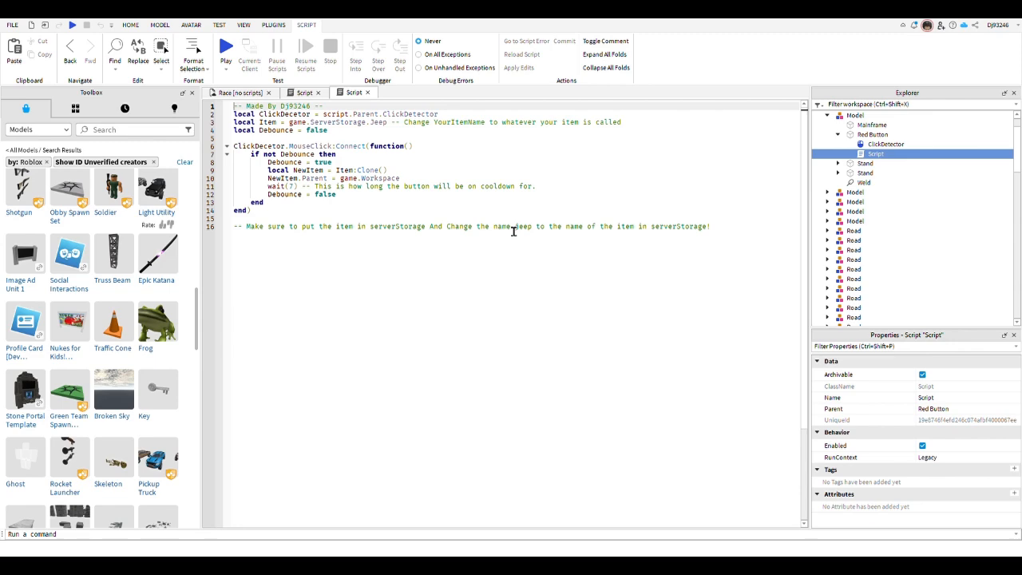
{"action": "key", "text": "ctrl+a"}
Replace the default code in the red disc's Script with the copied ClickDetector code, and return to the Race place view.
{"action": "left_click", "coordinate": [238, 94]}
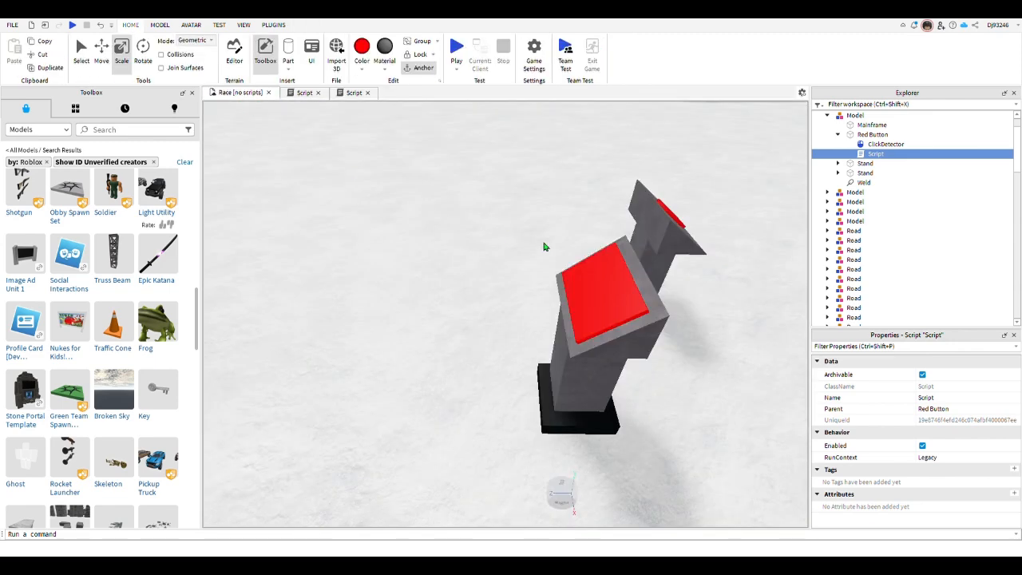
{"action": "right_click_drag", "start_coordinate": [543, 245], "coordinate": [544, 246]}
{"action": "left_click", "coordinate": [372, 374]}
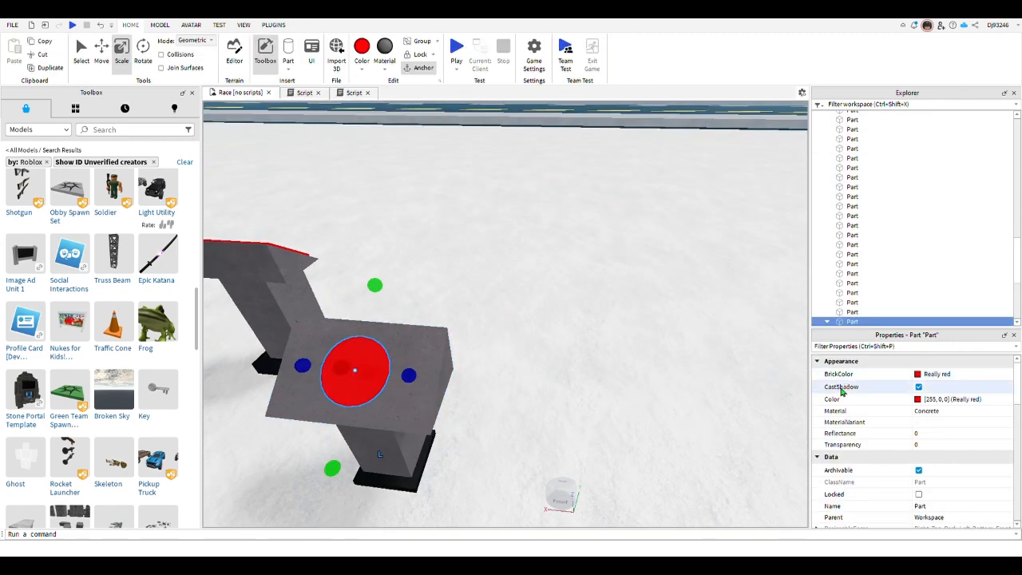
{"action": "scroll", "coordinate": [852, 268], "scroll_direction": "down", "scroll_amount": 3}
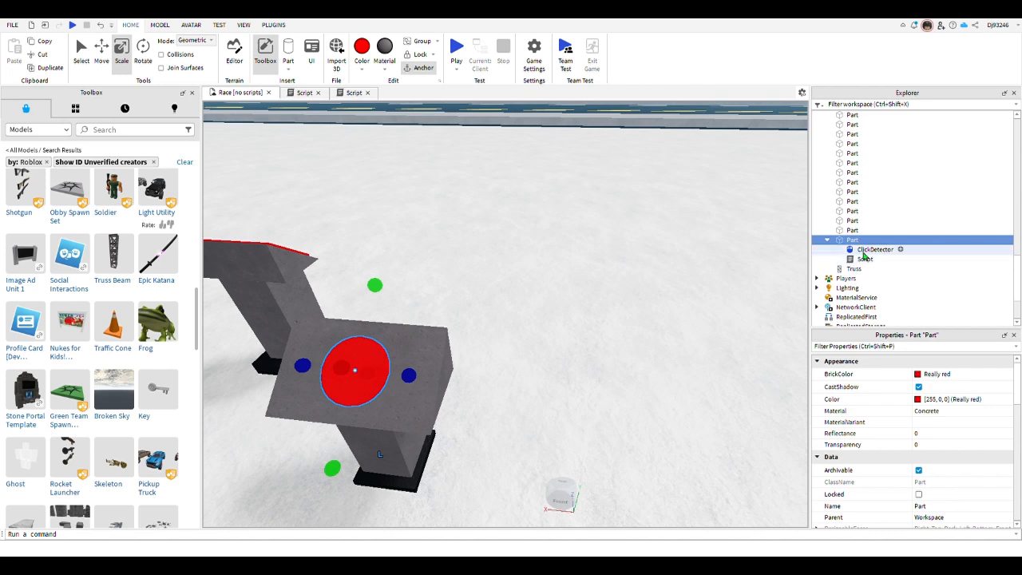
{"action": "double_click", "coordinate": [865, 258]}
{"action": "key", "text": "ctrl+a"}
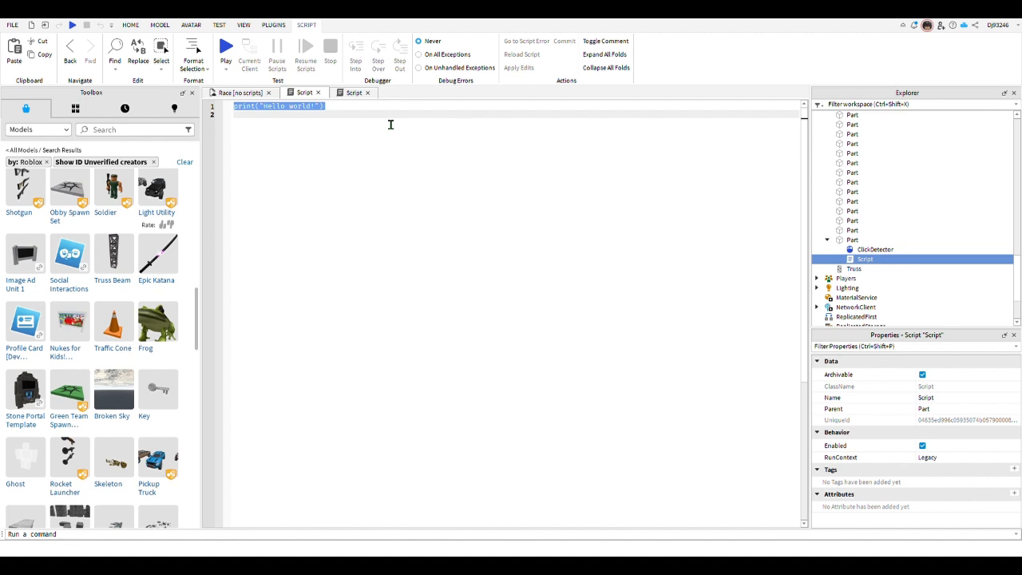
{"action": "key", "text": "BackSpace"}
{"action": "type", "text": "-- Made By Dj93246 -- local ClickDetector = script.Parent.ClickDetector local Item = game.ServerStorage.Jeep -- Change YourItemName to whatever your item is called local Debounce = false  ClickDetector.MouseClick:Connect(function() \tif not Debounce then \t\tDebounce = true \t\tlocal NewItem = Item:Clone() \t\tNewItem.Parent = game.Workspace \t\twait(7) -- This is how long the button will be on cooldown for. \t\tDebounce = false \tend end)  -- Make sure to put the item in serverStorage And Change the name jeep to the name of the item in serverStorage!"}
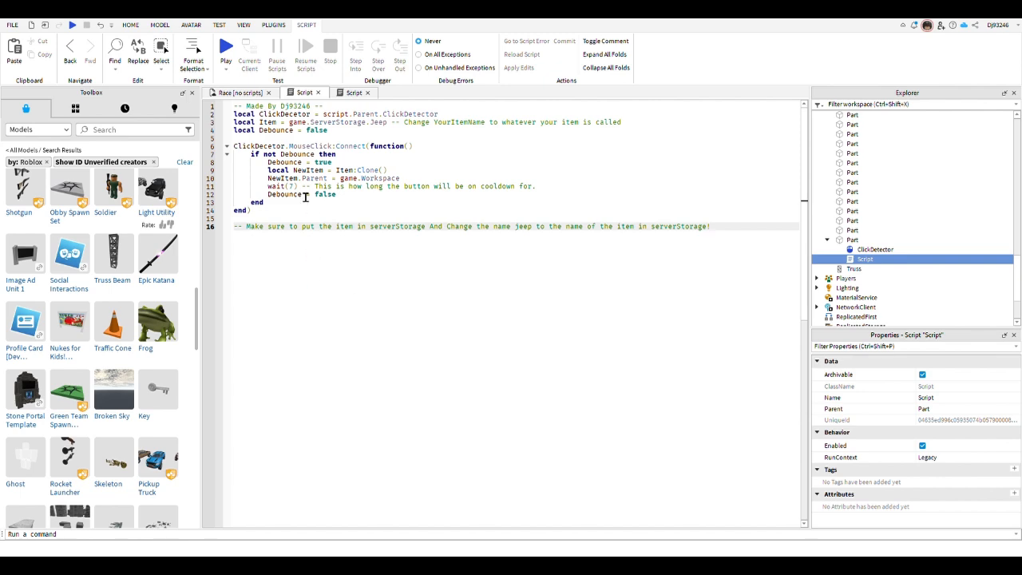
{"action": "left_click", "coordinate": [232, 95]}
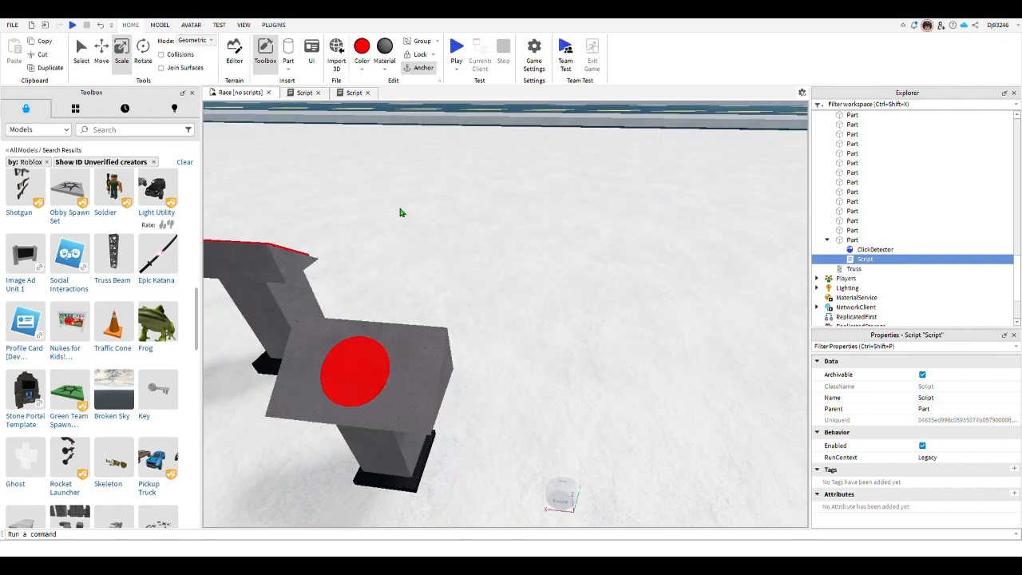
Delete the original pedestal model and undo the deletion.
{"action": "right_click_drag", "start_coordinate": [419, 271], "coordinate": [376, 237]}
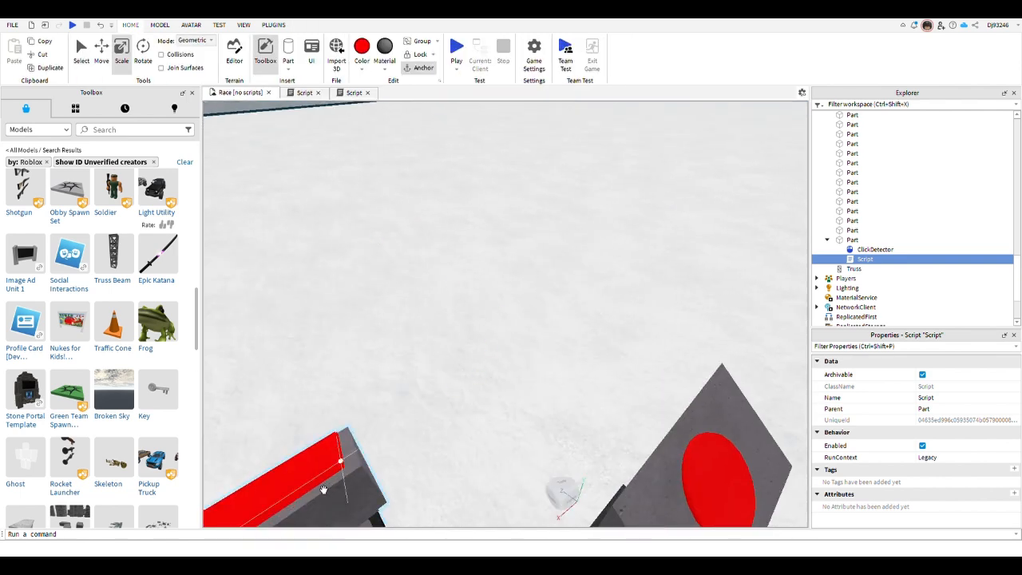
{"action": "left_click", "coordinate": [364, 498]}
{"action": "key", "text": "Delete"}
{"action": "right_click_drag", "start_coordinate": [412, 424], "coordinate": [484, 364]}
{"action": "key", "text": "ctrl+z"}
Insert the Frog model from the Toolbox onto the ground beside the two pedestals.
{"action": "key", "text": "s"}
{"action": "key", "text": "w"}
{"action": "right_click_drag", "start_coordinate": [453, 253], "coordinate": [493, 219]}
{"action": "left_click", "coordinate": [471, 231]}
{"action": "key", "text": "a"}
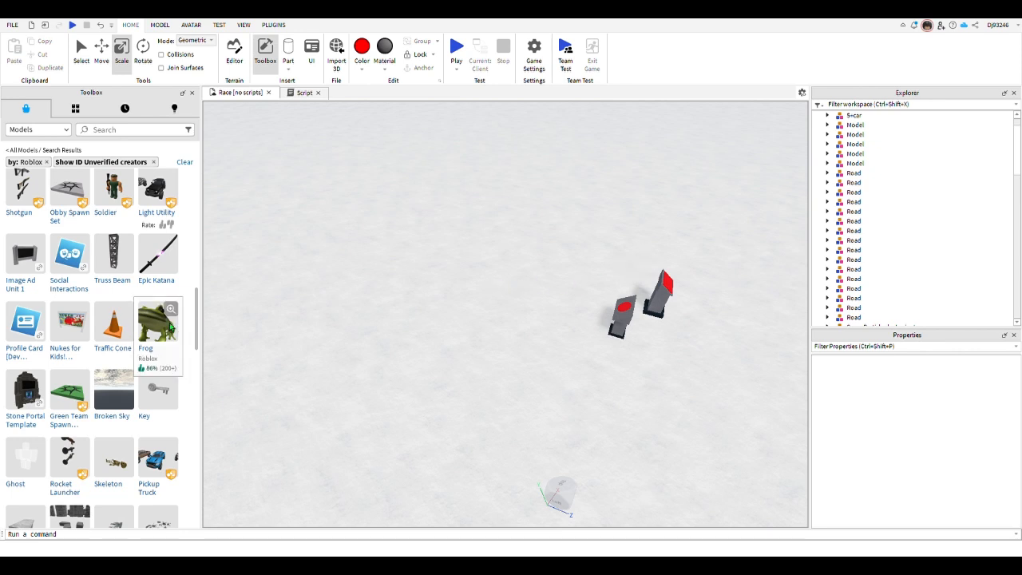
{"action": "left_click_drag", "start_coordinate": [398, 315], "coordinate": [532, 296]}
{"action": "key", "text": "w"}
{"action": "key", "text": "d"}
{"action": "key", "text": "w"}
{"action": "key", "text": "w"}
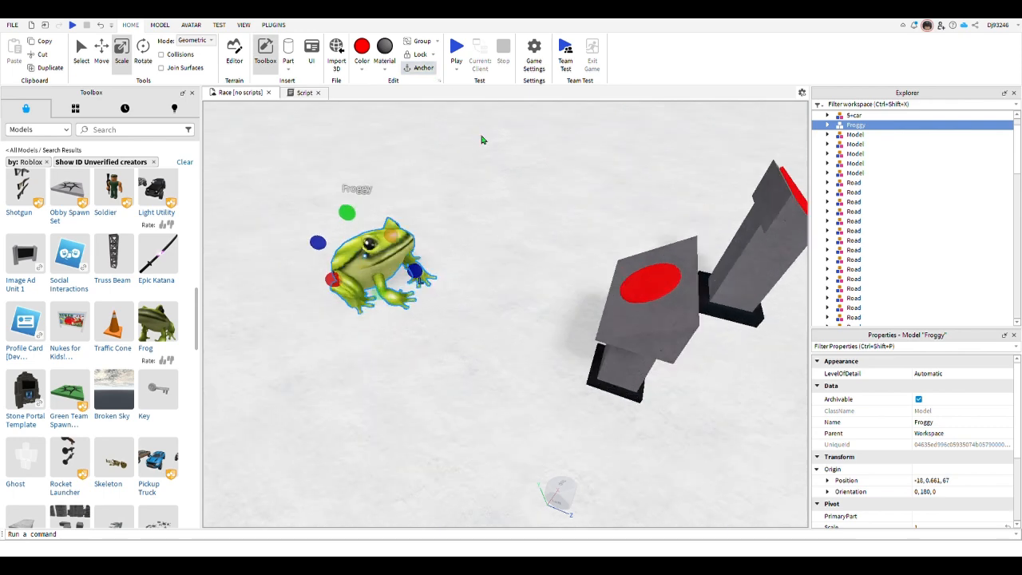
Move the Froggy model from the Workspace into ServerStorage.
{"action": "key", "text": "s"}
{"action": "right_click_drag", "start_coordinate": [484, 137], "coordinate": [491, 187]}
{"action": "key", "text": "w"}
{"action": "left_click_drag", "start_coordinate": [867, 139], "coordinate": [858, 266]}
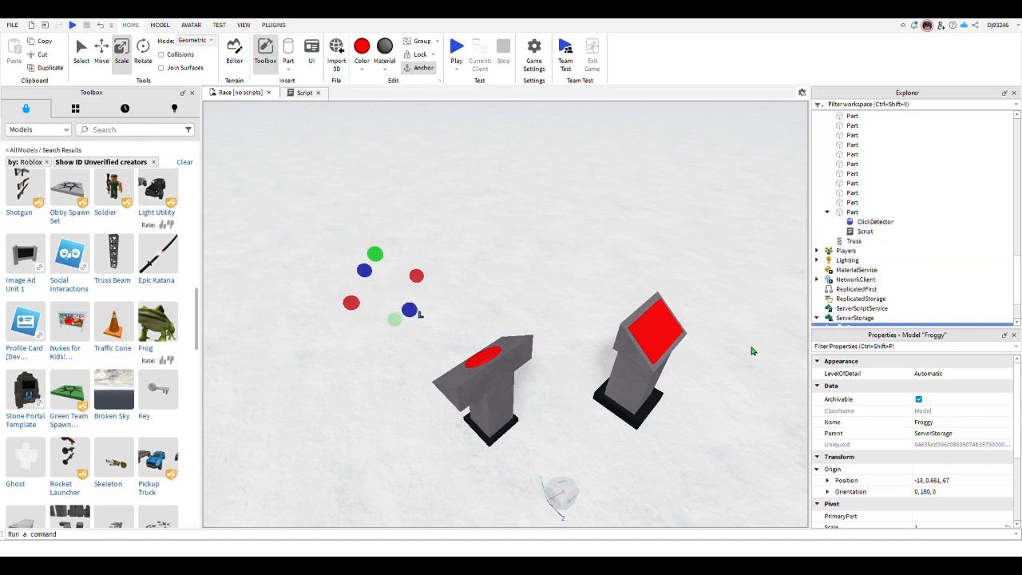
In the red disc's Script, change the ServerStorage item name on line 3 to Froggy, and return to the Race place view.
{"action": "left_click", "coordinate": [483, 357]}
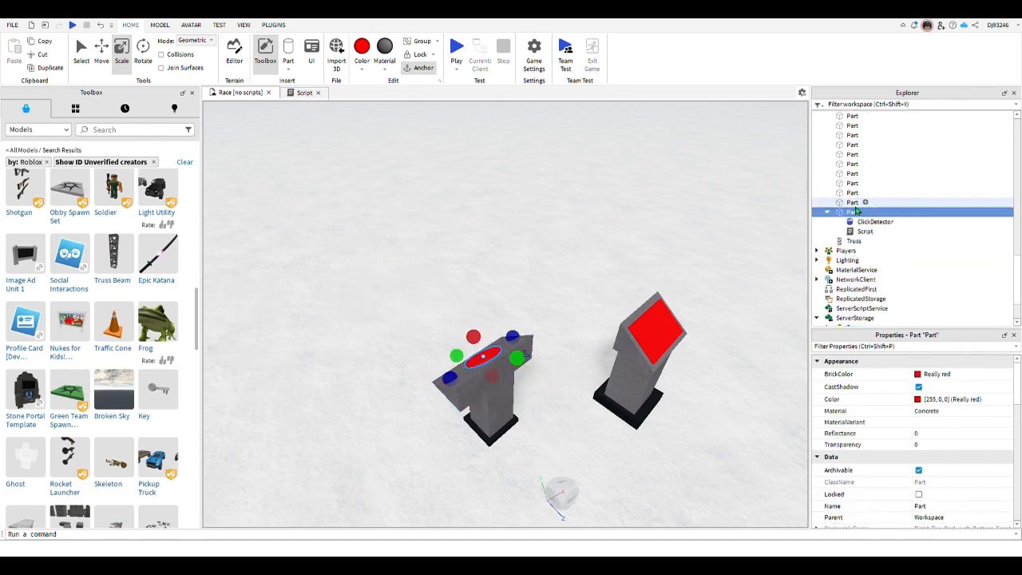
{"action": "double_click", "coordinate": [858, 231]}
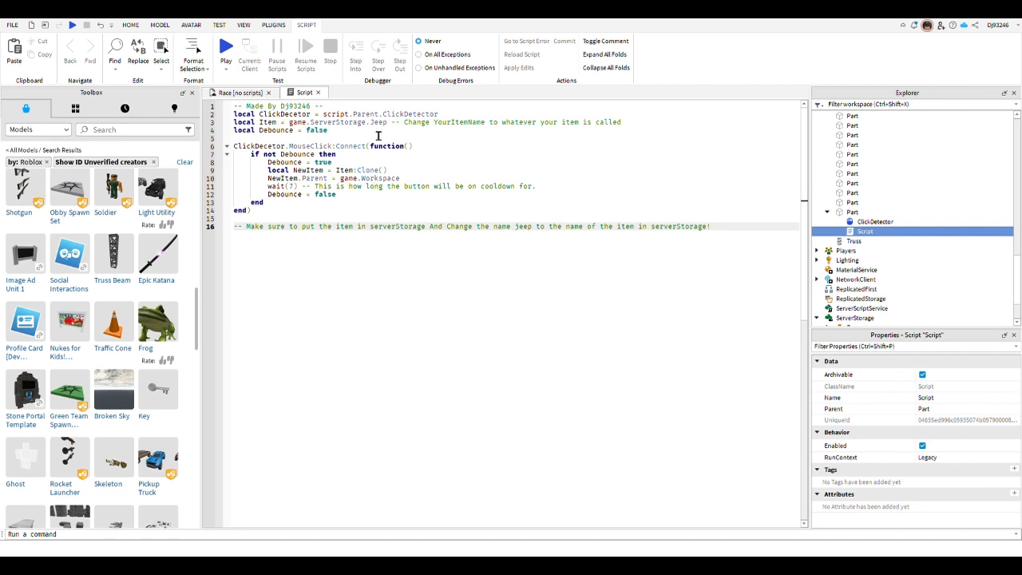
{"action": "double_click", "coordinate": [382, 124]}
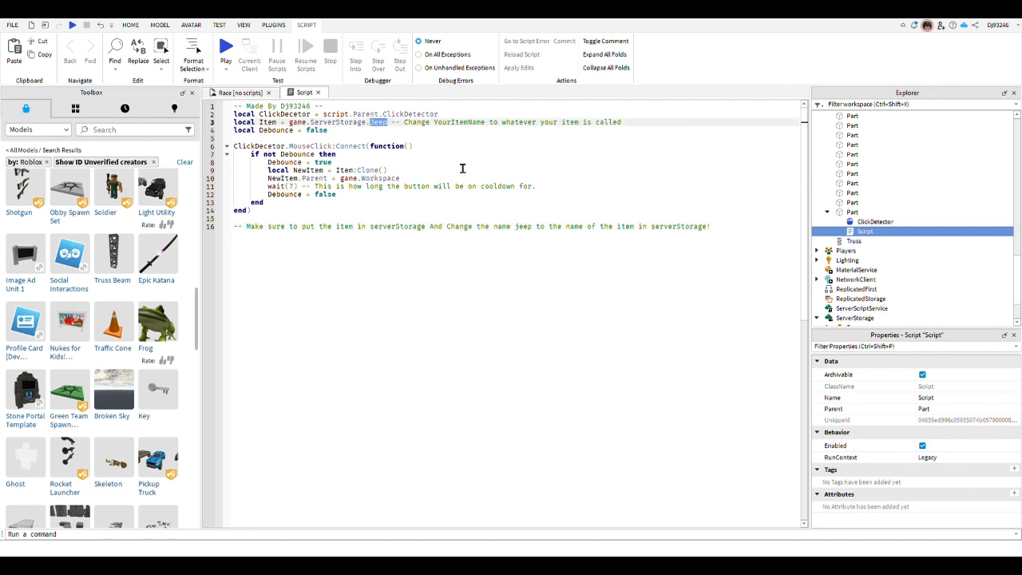
{"action": "key", "text": "BackSpace"}
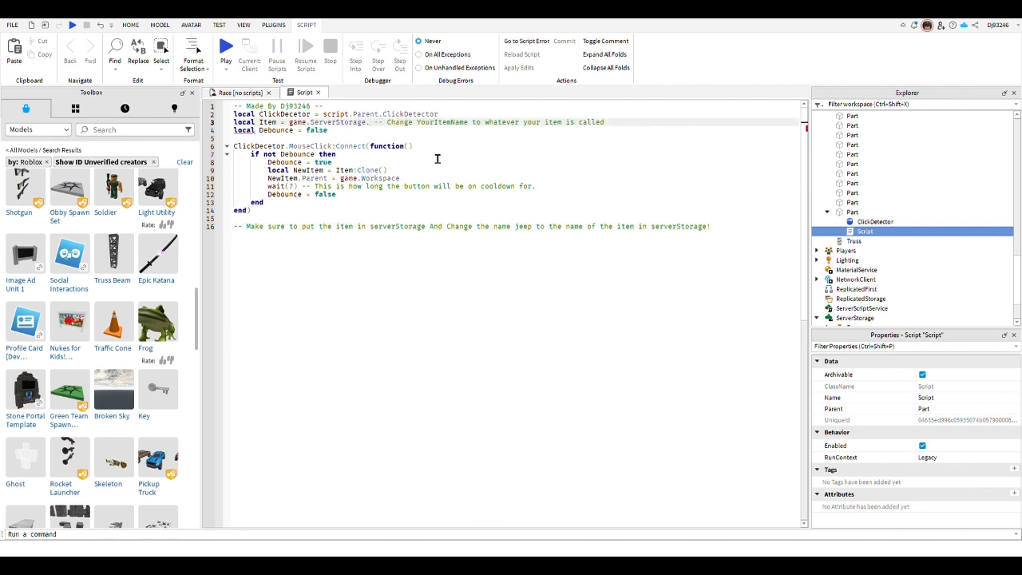
{"action": "type", "text": "Fr"}
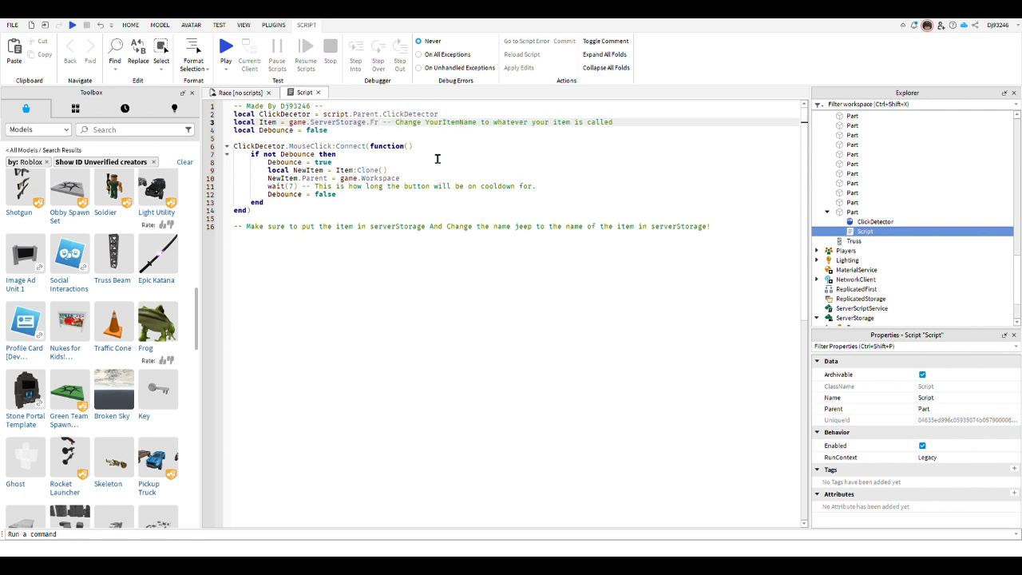
{"action": "type", "text": "oggy"}
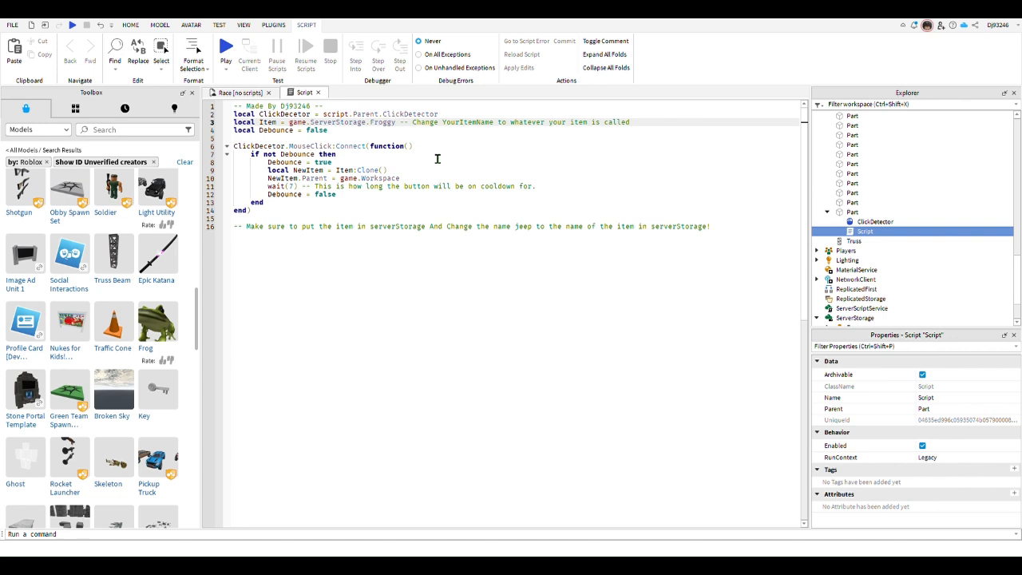
{"action": "left_click", "coordinate": [226, 93]}
Playtest the place by walking the character to the new pedestal and triggering its round red button, and end the test.
{"action": "scroll", "coordinate": [935, 67], "scroll_direction": "down", "scroll_amount": 2}
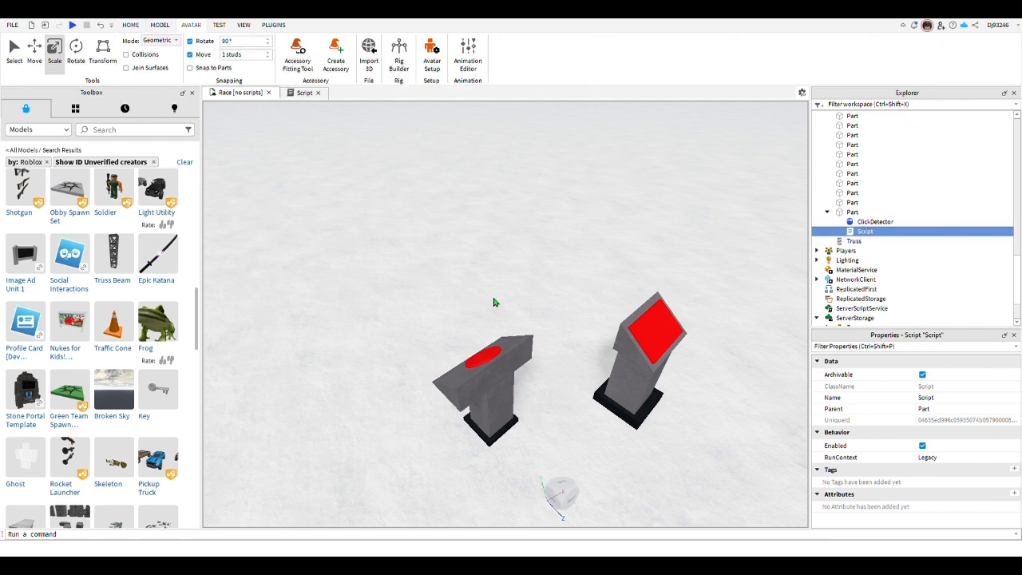
{"action": "right_click_drag", "start_coordinate": [466, 211], "coordinate": [415, 152]}
{"action": "scroll", "coordinate": [183, 53], "scroll_direction": "up", "scroll_amount": 1}
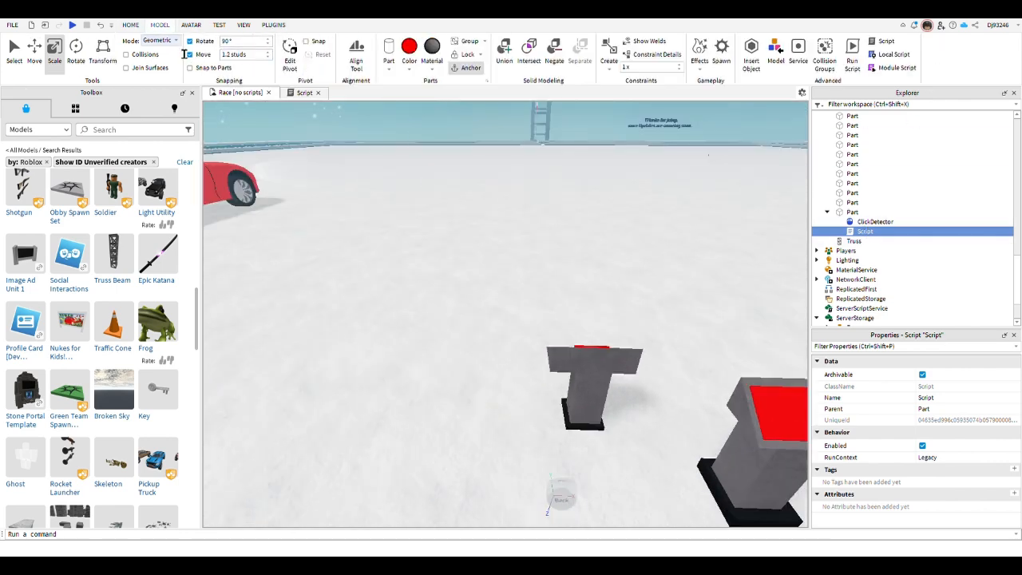
{"action": "scroll", "coordinate": [192, 49], "scroll_direction": "up", "scroll_amount": 1}
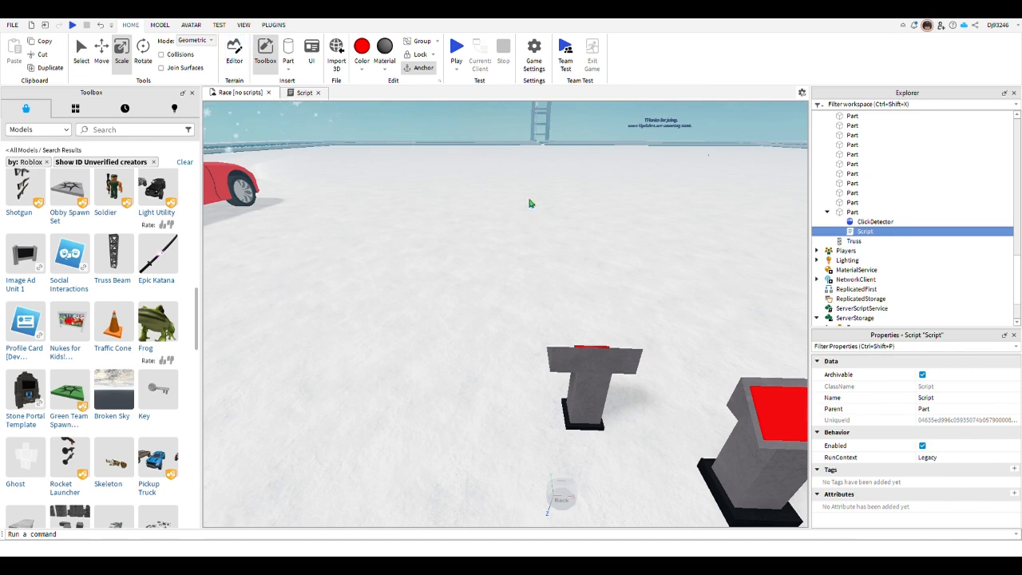
{"action": "key", "text": "w"}
{"action": "right_click_drag", "start_coordinate": [532, 203], "coordinate": [501, 131]}
{"action": "key", "text": "d"}
{"action": "left_click", "coordinate": [464, 57]}
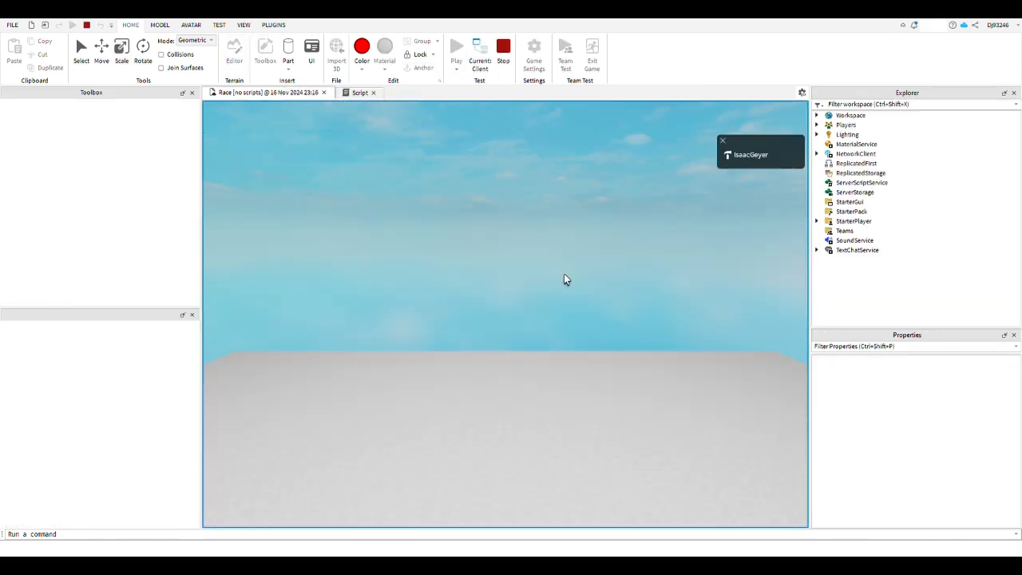
{"action": "right_click_drag", "start_coordinate": [548, 304], "coordinate": [346, 303]}
{"action": "key", "text": "w"}
{"action": "scroll", "coordinate": [607, 217], "scroll_direction": "up", "scroll_amount": 3}
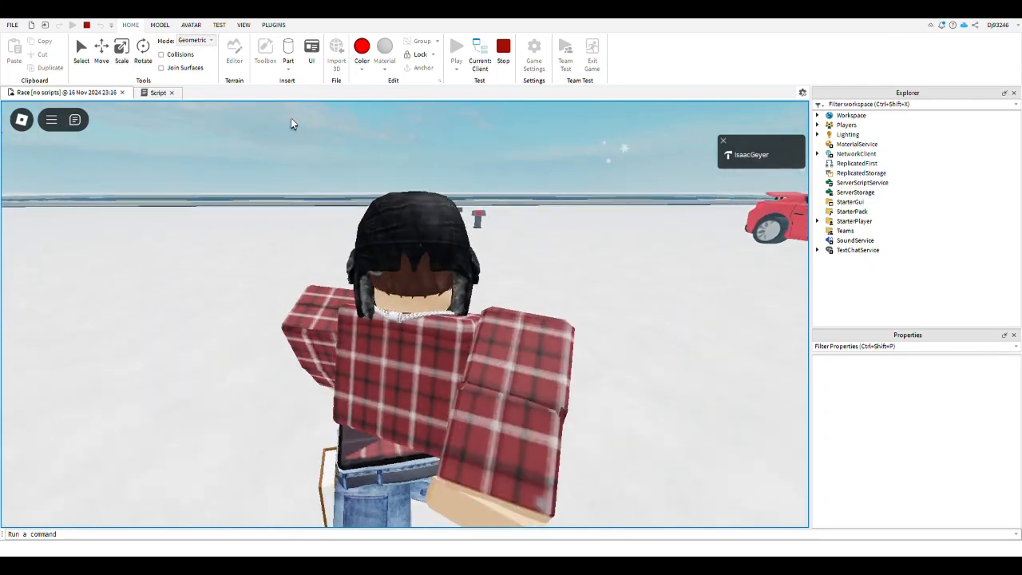
{"action": "right_click_drag", "start_coordinate": [292, 123], "coordinate": [442, 196]}
{"action": "key", "text": "w"}
{"action": "key", "text": "d"}
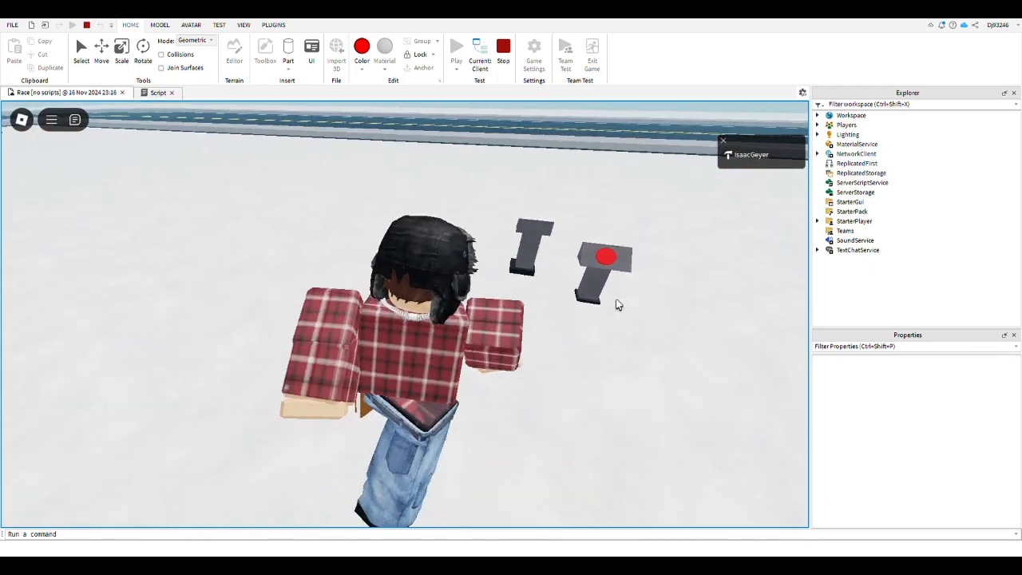
{"action": "left_click", "coordinate": [548, 332]}
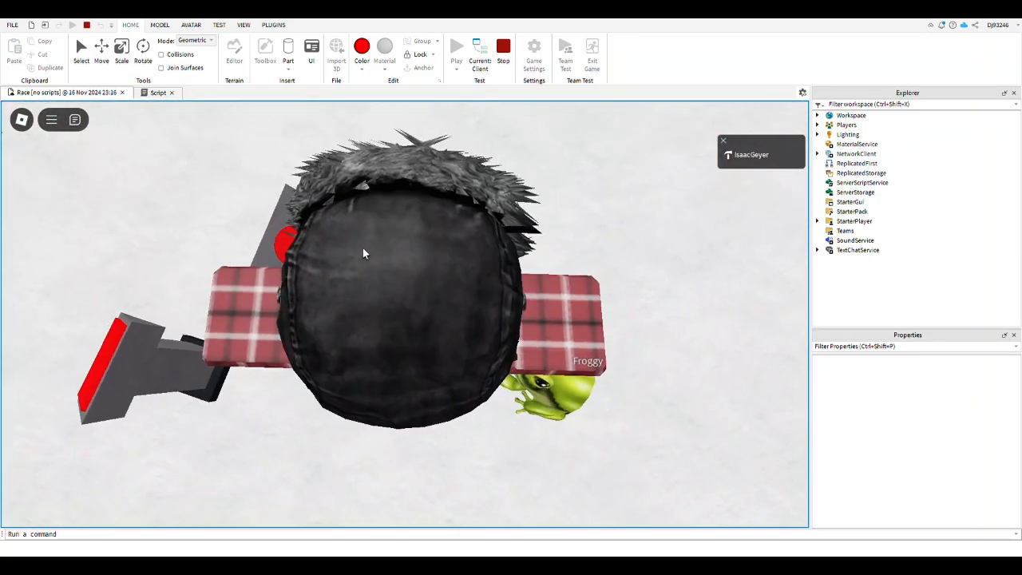
{"action": "left_click", "coordinate": [513, 58]}
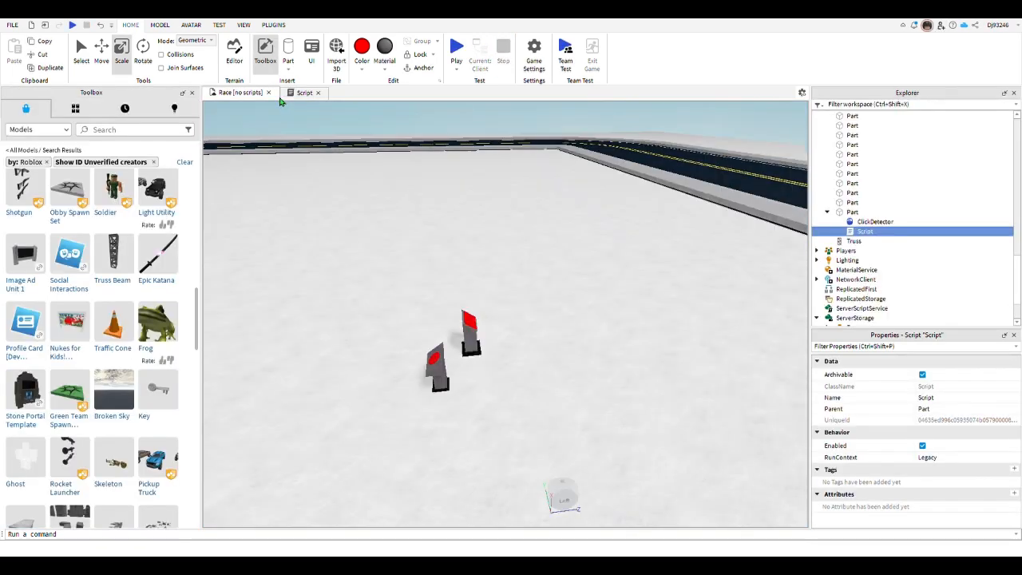
Review the item name and cooldown wait line in the disc's Script, and the Froggy model stored in ServerStorage.
{"action": "left_click", "coordinate": [298, 94]}
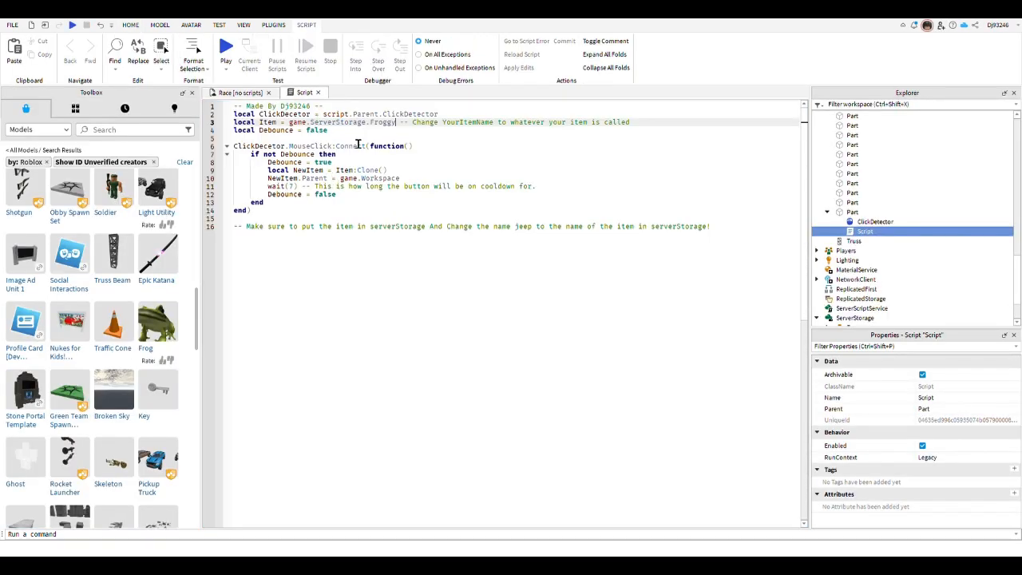
{"action": "left_click", "coordinate": [303, 188]}
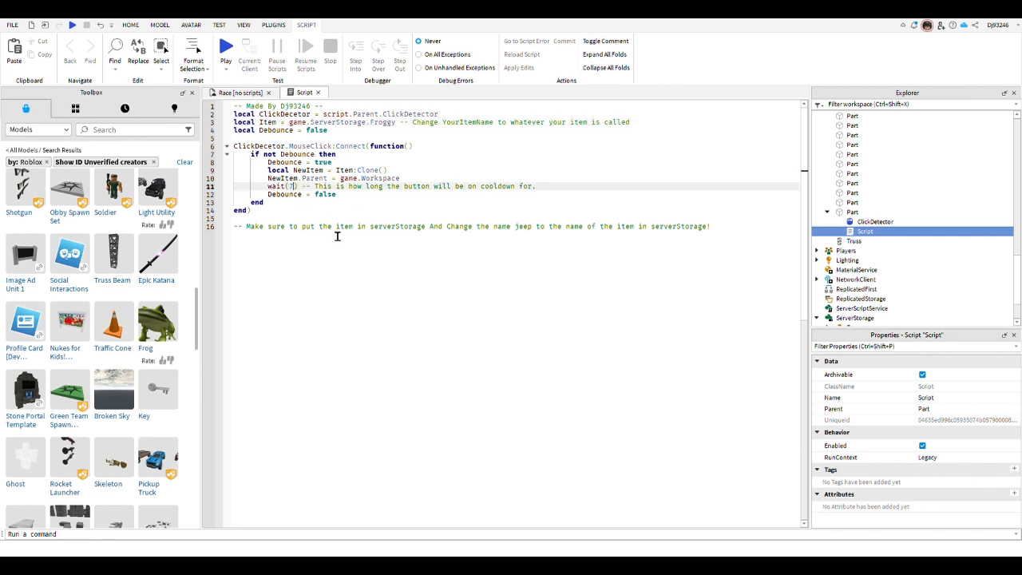
{"action": "left_click", "coordinate": [231, 92]}
{"action": "scroll", "coordinate": [911, 248], "scroll_direction": "down", "scroll_amount": 3}
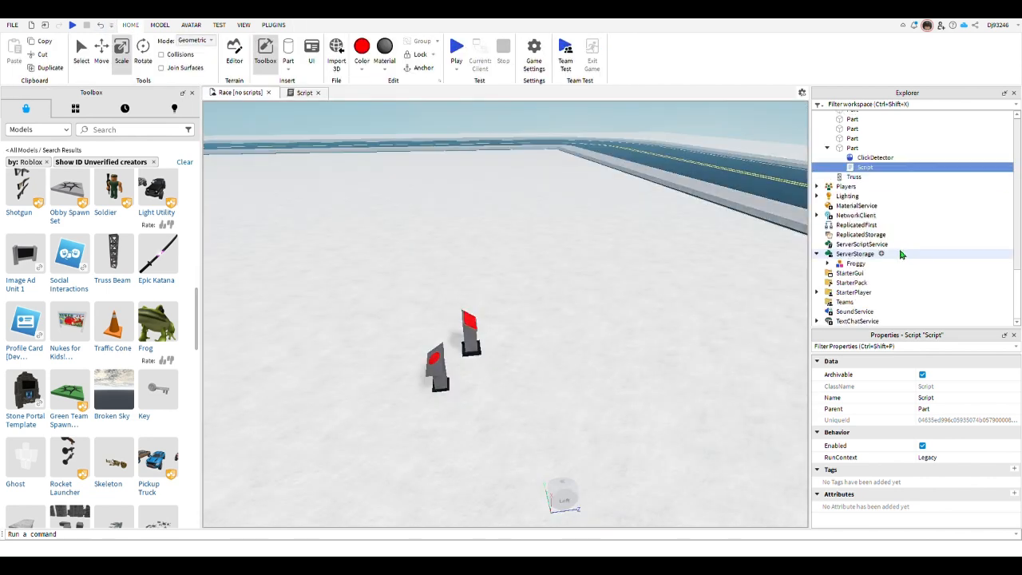
{"action": "left_click", "coordinate": [855, 263]}
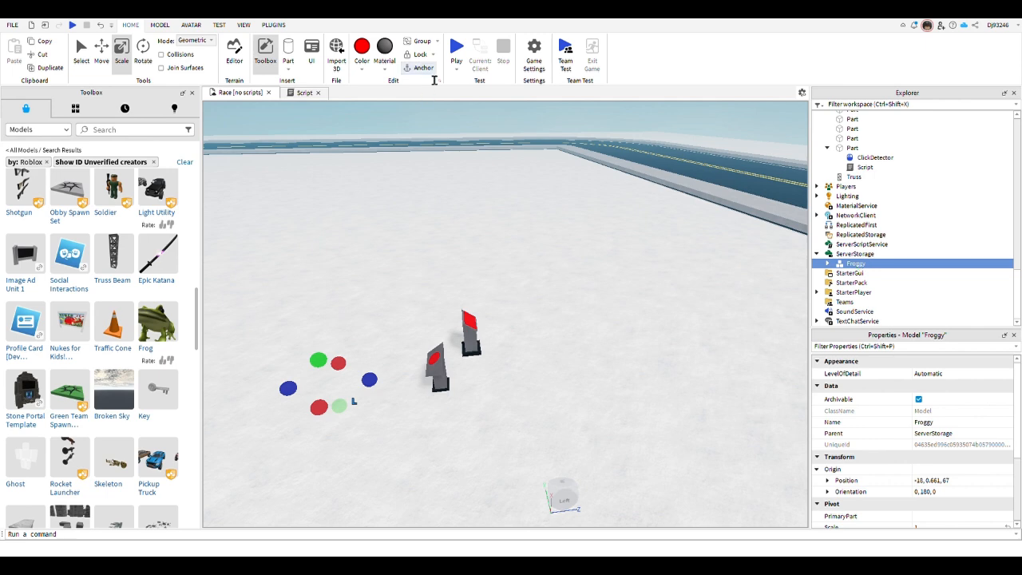
Run the game again, trigger the new pedestal's red disc beside the character, look around the spawned frog, and stop the run.
{"action": "left_click", "coordinate": [456, 49]}
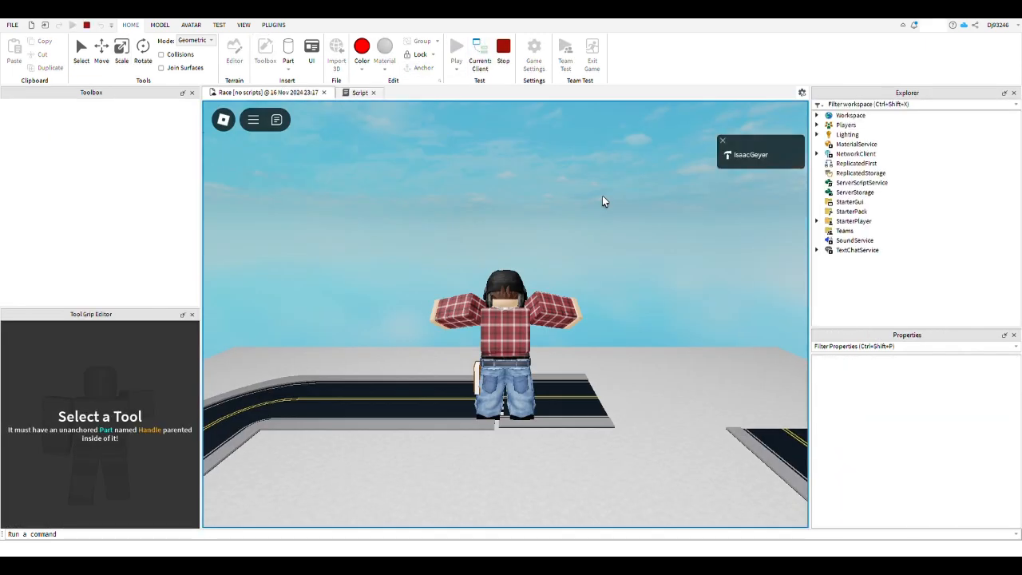
{"action": "right_click_drag", "start_coordinate": [603, 196], "coordinate": [627, 225]}
{"action": "key", "text": "w"}
{"action": "scroll", "coordinate": [603, 197], "scroll_direction": "up", "scroll_amount": 2}
{"action": "left_click", "coordinate": [658, 300]}
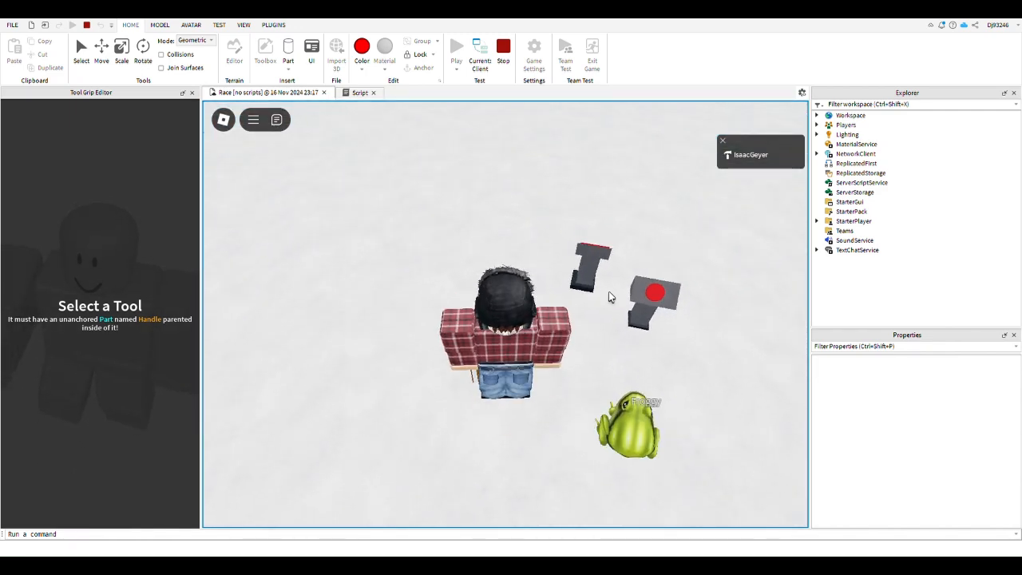
{"action": "right_click_drag", "start_coordinate": [609, 296], "coordinate": [611, 296]}
{"action": "key", "text": "w"}
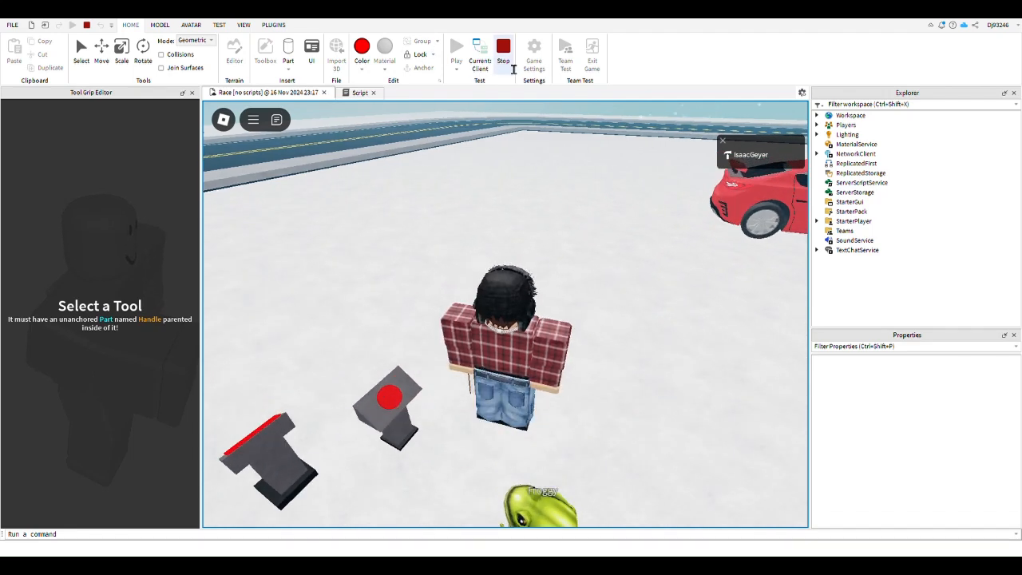
{"action": "left_click", "coordinate": [512, 69]}
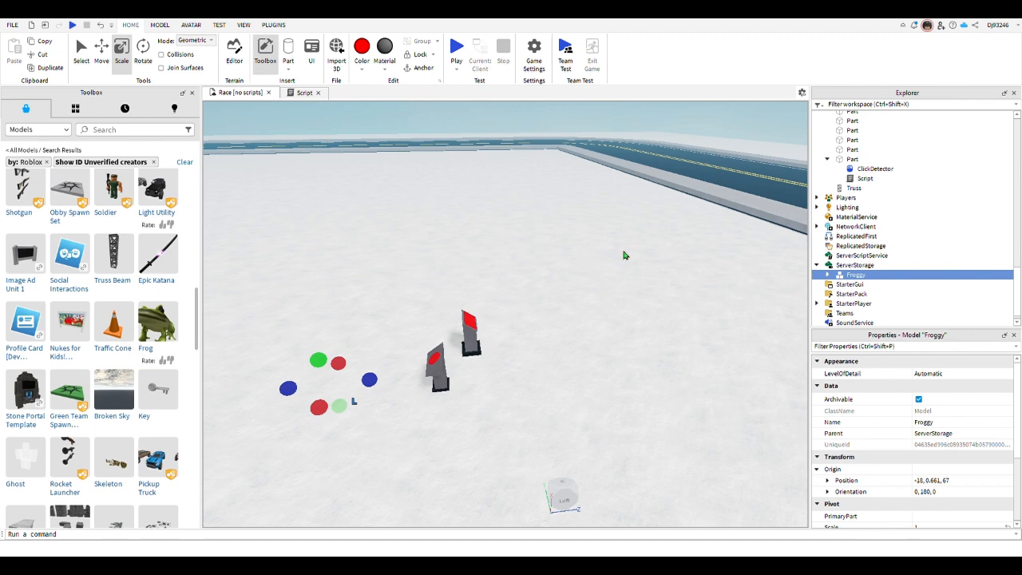
Delete the Froggy model from ServerStorage and browse the Roblox-made models for a replacement.
{"action": "right_click_drag", "start_coordinate": [624, 255], "coordinate": [624, 256]}
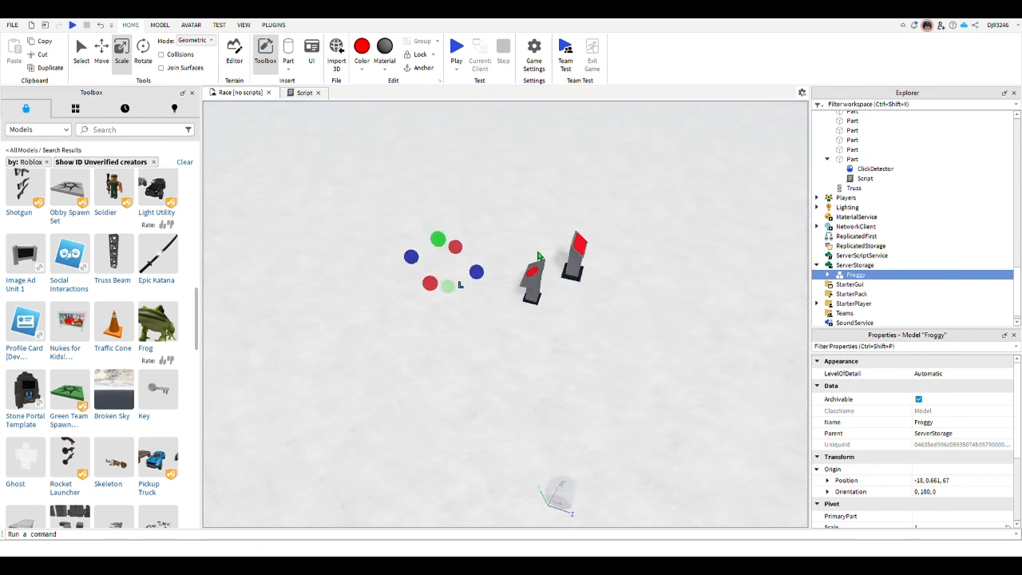
{"action": "key", "text": "Delete"}
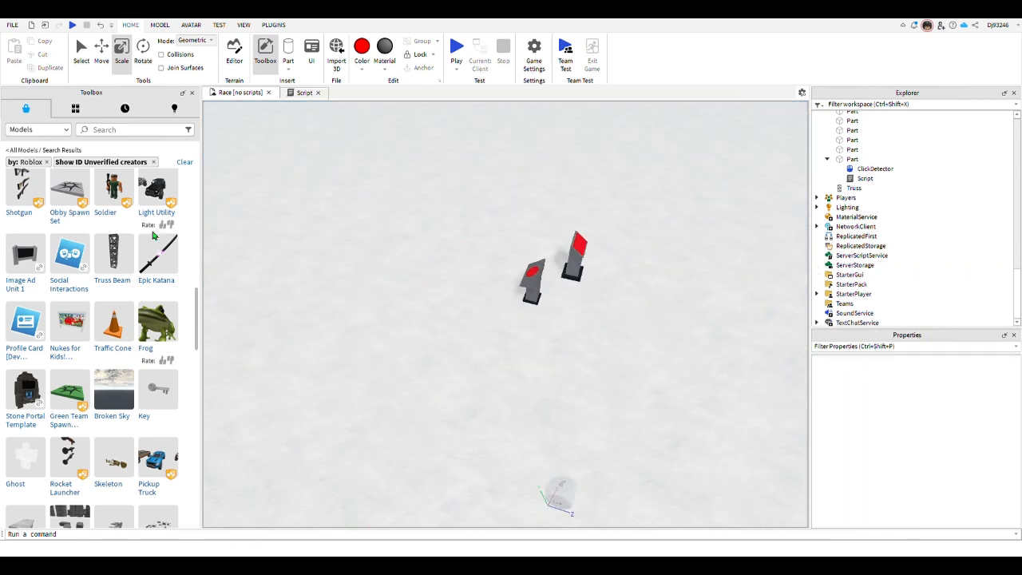
{"action": "scroll", "coordinate": [34, 290], "scroll_direction": "down", "scroll_amount": 4}
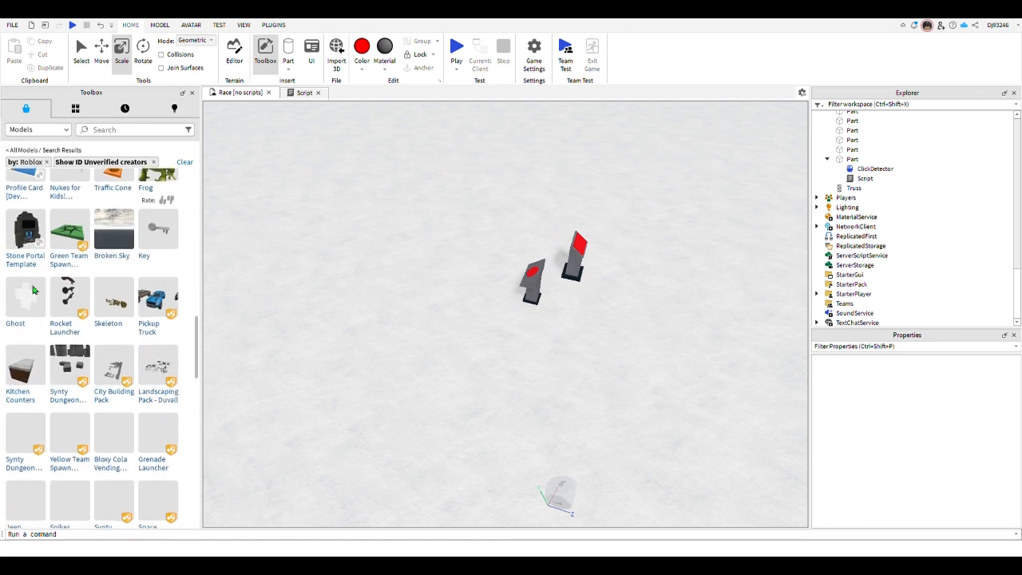
{"action": "scroll", "coordinate": [125, 327], "scroll_direction": "down", "scroll_amount": 4}
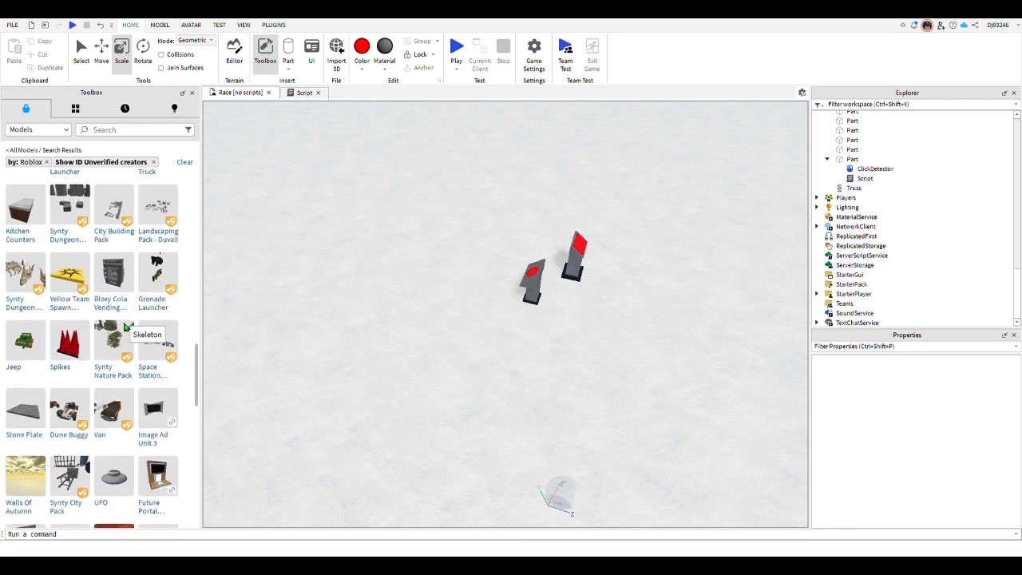
{"action": "scroll", "coordinate": [126, 328], "scroll_direction": "down", "scroll_amount": 2}
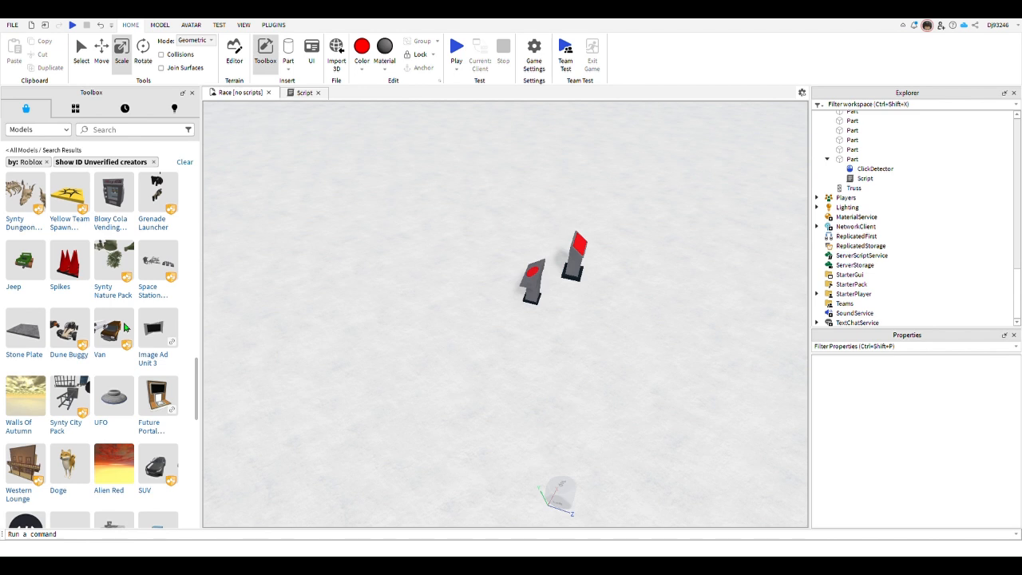
{"action": "mouse_move", "coordinate": [104, 357]}
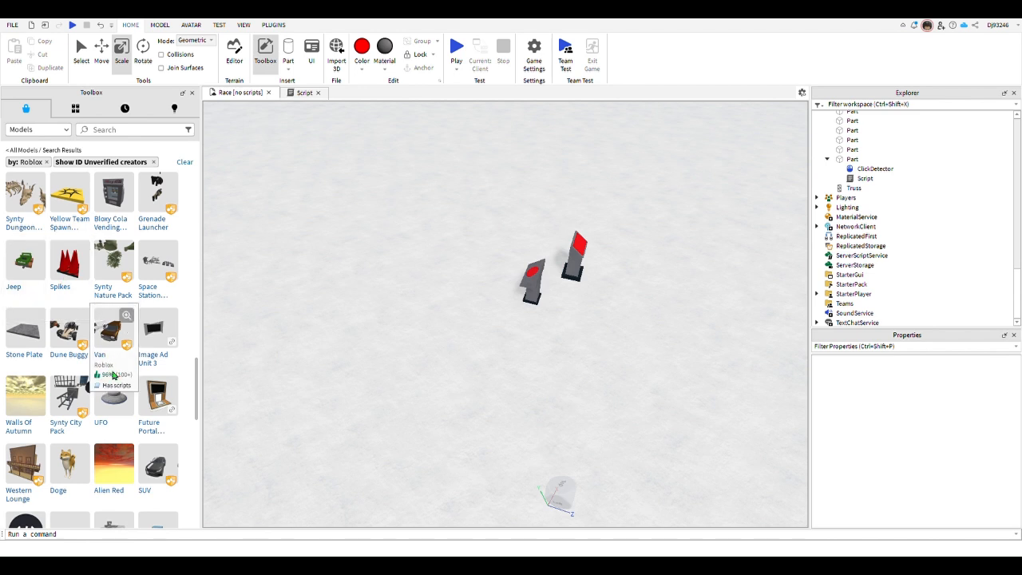
{"action": "right_click_drag", "start_coordinate": [407, 311], "coordinate": [412, 313]}
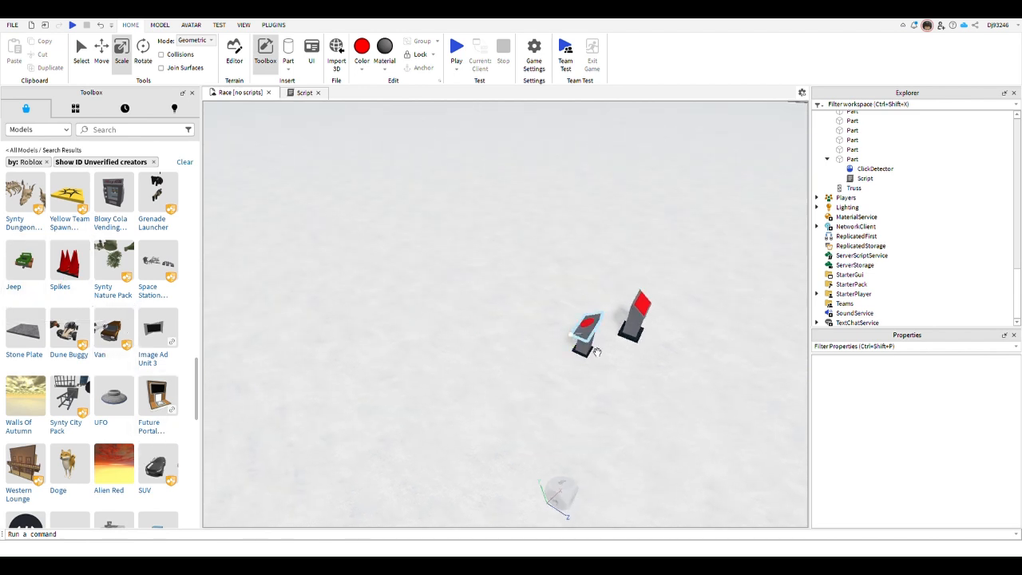
{"action": "right_click_drag", "start_coordinate": [596, 352], "coordinate": [477, 311]}
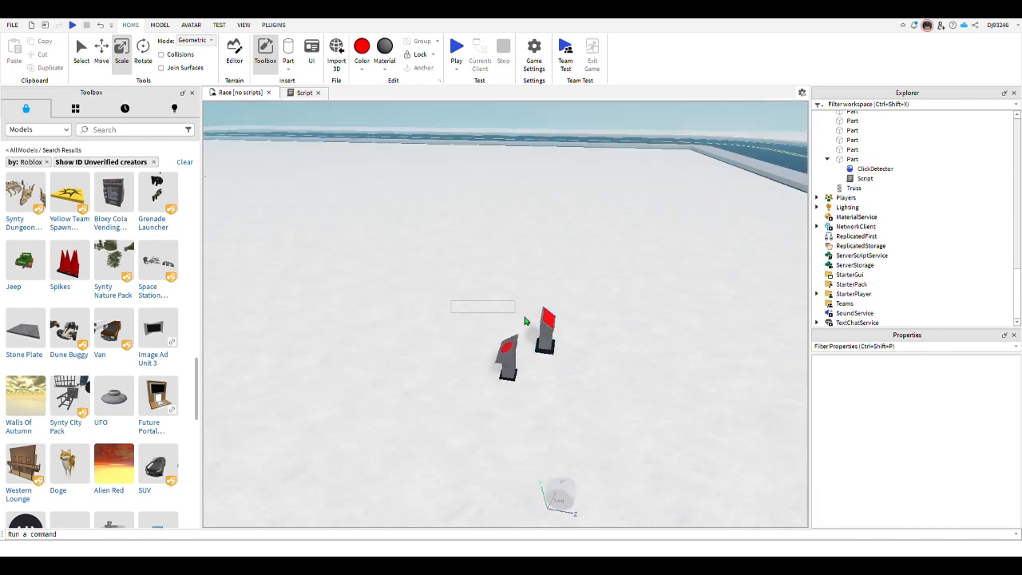
{"action": "left_click_drag", "start_coordinate": [525, 320], "coordinate": [582, 407]}
{"action": "key", "text": "Delete"}
{"action": "right_click_drag", "start_coordinate": [594, 365], "coordinate": [644, 367]}
{"action": "key", "text": "ctrl+z"}
{"action": "left_click", "coordinate": [582, 299]}
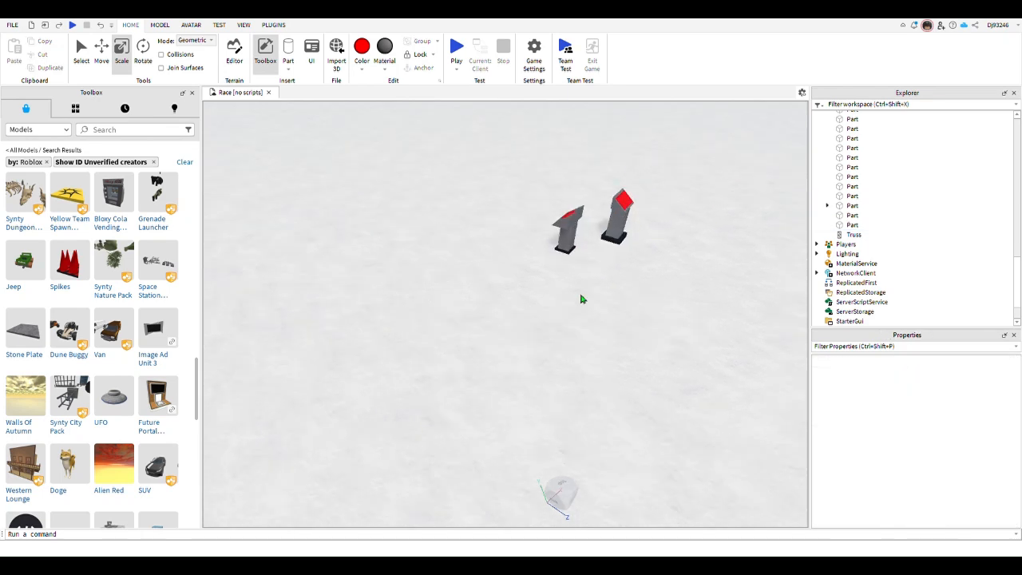
Delete all four parts of the custom pedestal with the round red button, keeping the pedestal with the square red top.
{"action": "right_click_drag", "start_coordinate": [582, 298], "coordinate": [609, 109]}
{"action": "right_click_drag", "start_coordinate": [562, 199], "coordinate": [567, 194]}
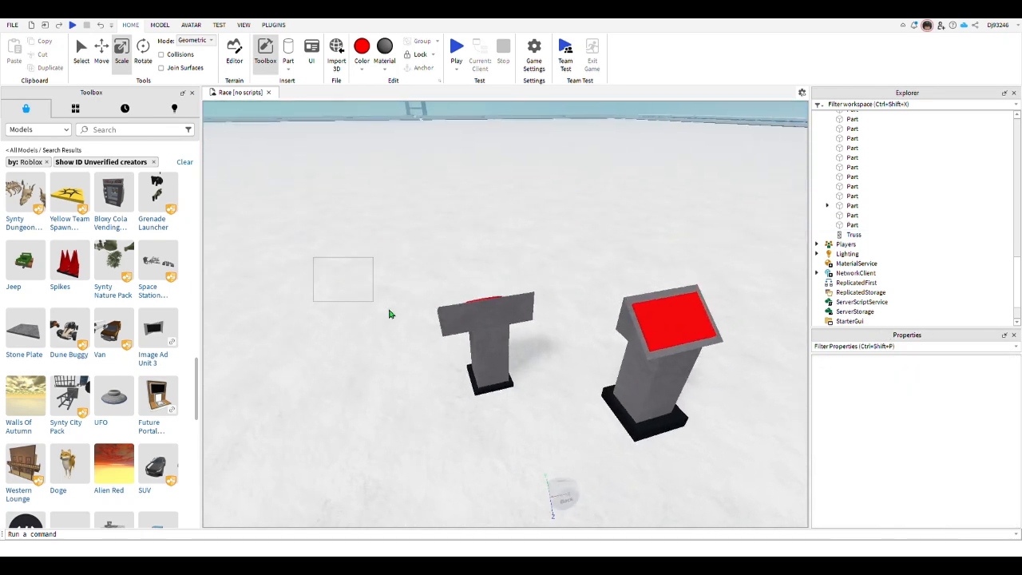
{"action": "left_click_drag", "start_coordinate": [390, 313], "coordinate": [557, 418]}
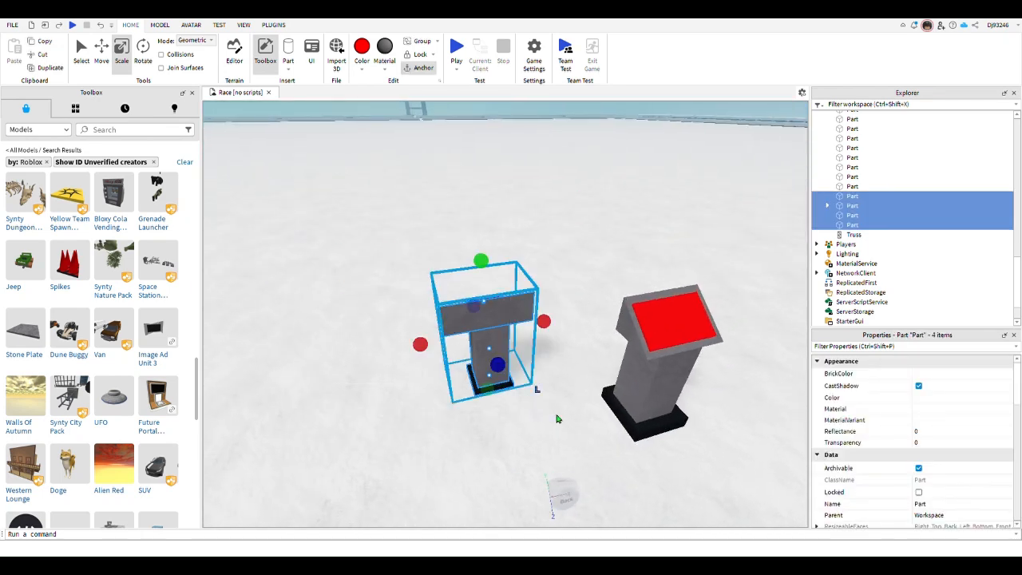
{"action": "key", "text": "Delete"}
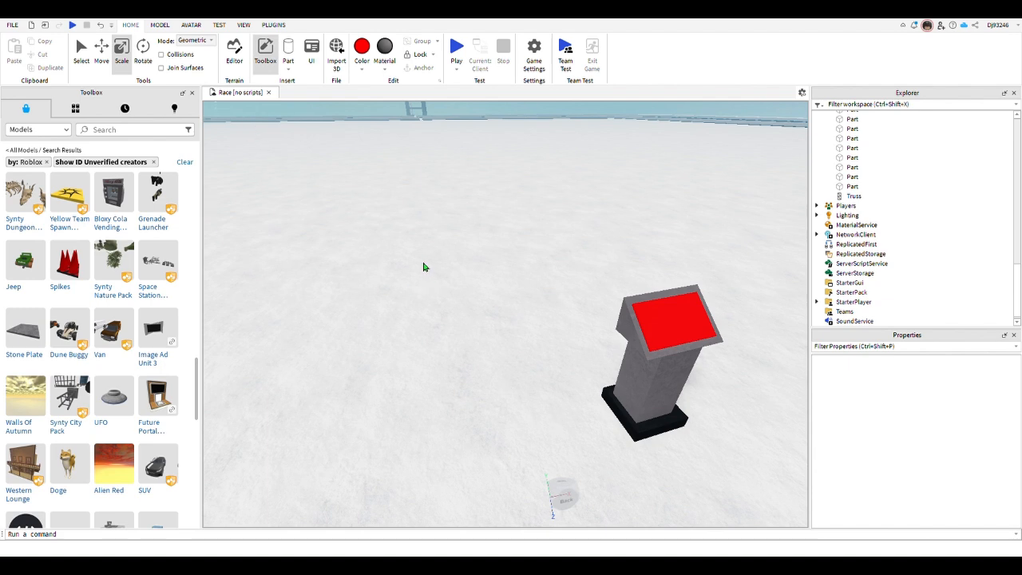
Survey the snowy ground around the red car and the remaining pedestal from several distances and angles.
{"action": "scroll", "coordinate": [423, 264], "scroll_direction": "down", "scroll_amount": 10}
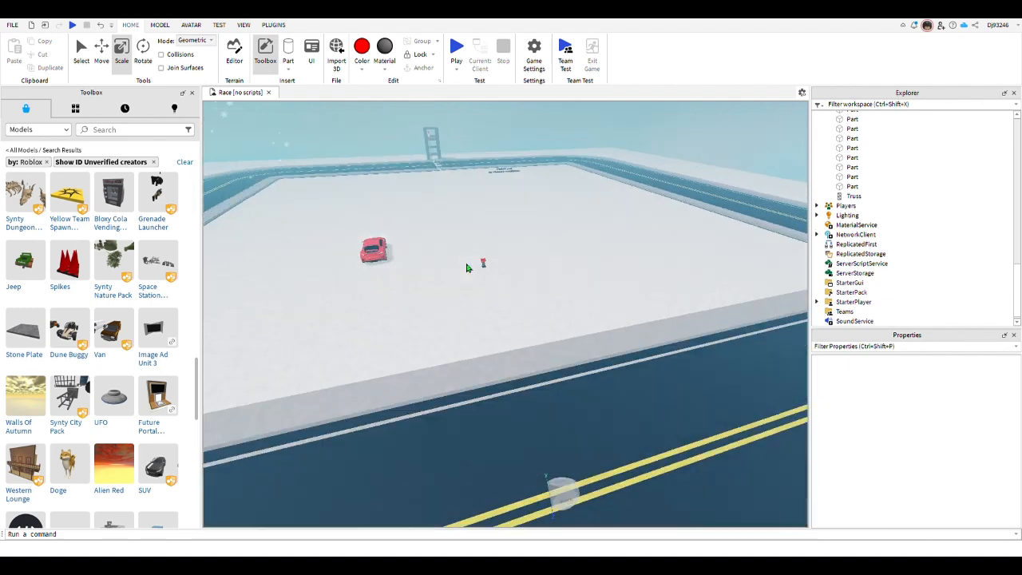
{"action": "scroll", "coordinate": [478, 242], "scroll_direction": "up", "scroll_amount": 5}
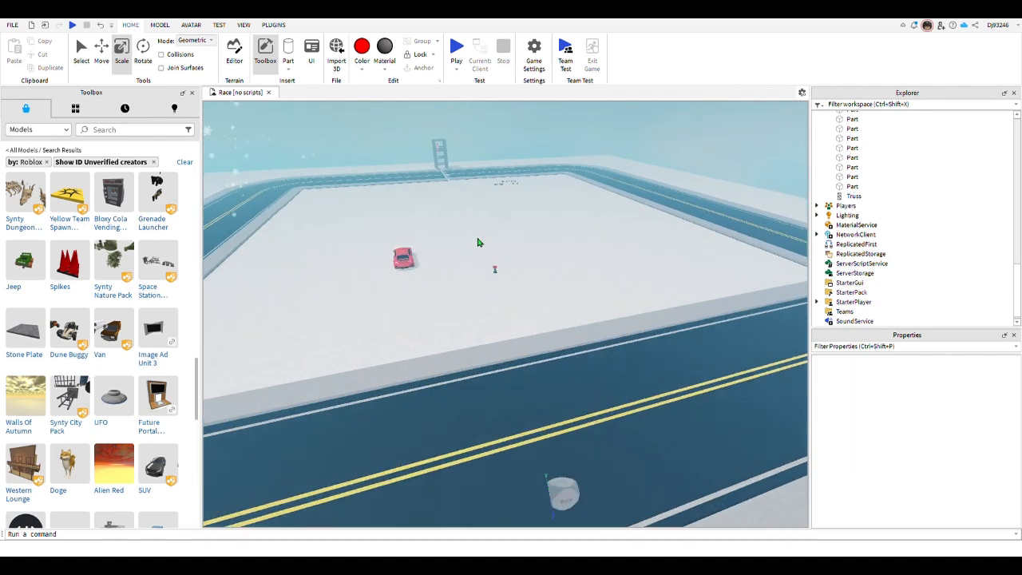
{"action": "scroll", "coordinate": [477, 242], "scroll_direction": "up", "scroll_amount": 5}
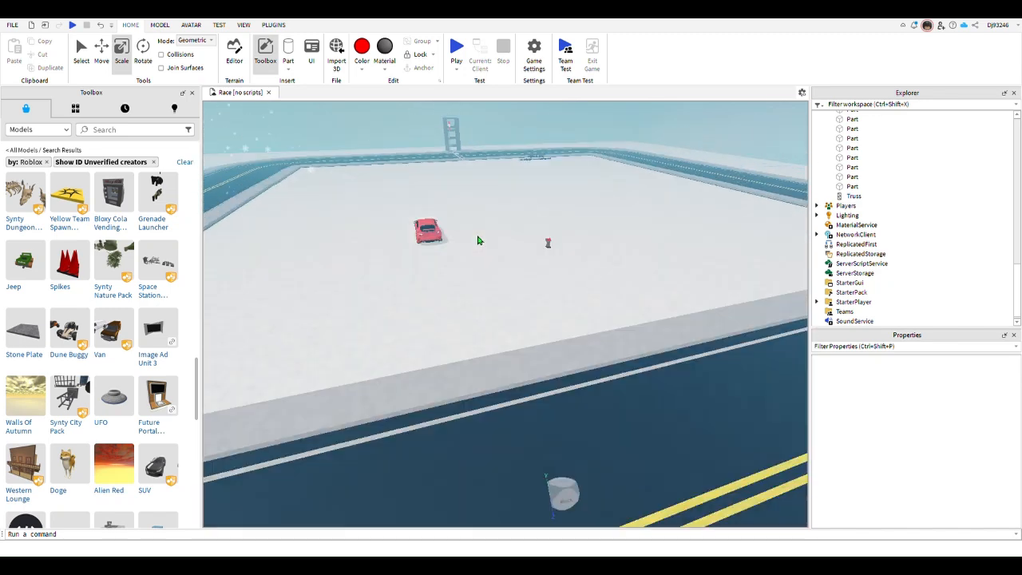
{"action": "scroll", "coordinate": [479, 240], "scroll_direction": "up", "scroll_amount": 3}
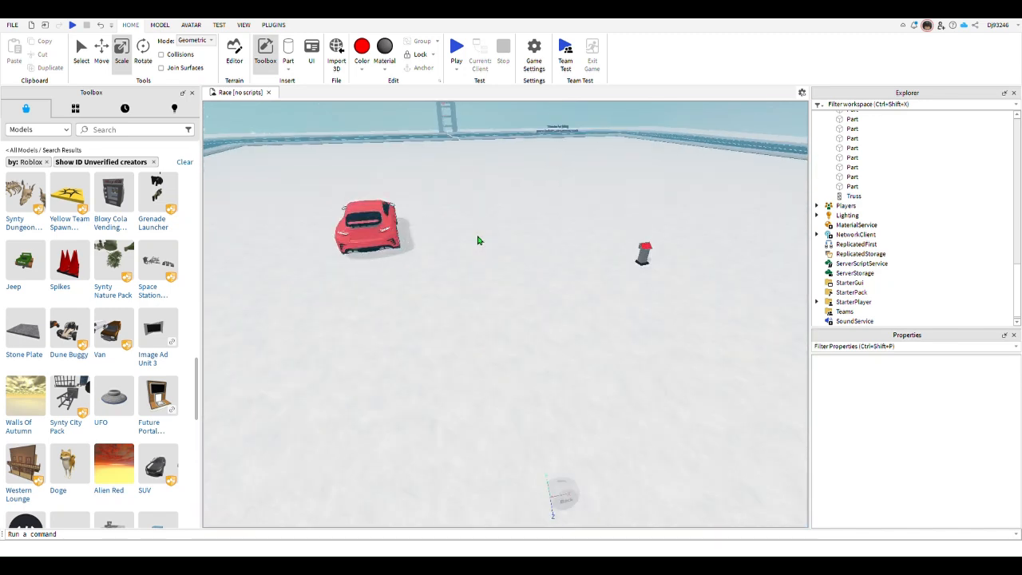
{"action": "scroll", "coordinate": [479, 239], "scroll_direction": "down", "scroll_amount": 3}
{"action": "scroll", "coordinate": [479, 240], "scroll_direction": "up", "scroll_amount": 2}
{"action": "right_click_drag", "start_coordinate": [479, 239], "coordinate": [479, 239]}
{"action": "scroll", "coordinate": [479, 242], "scroll_direction": "up", "scroll_amount": 3}
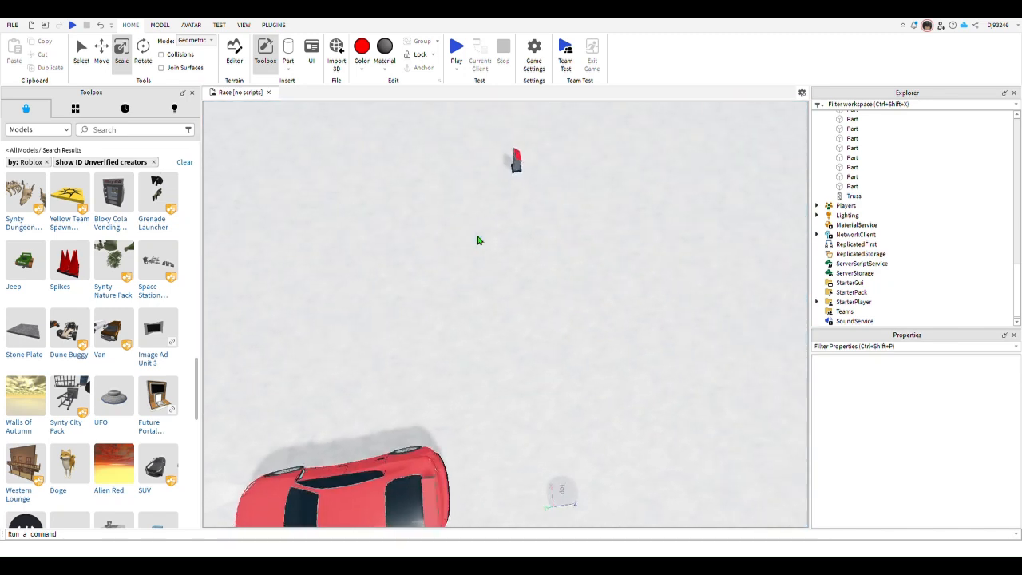
{"action": "scroll", "coordinate": [479, 240], "scroll_direction": "up", "scroll_amount": 3}
{"action": "right_click_drag", "start_coordinate": [383, 176], "coordinate": [260, 137]}
{"action": "scroll", "coordinate": [260, 136], "scroll_direction": "down", "scroll_amount": 2}
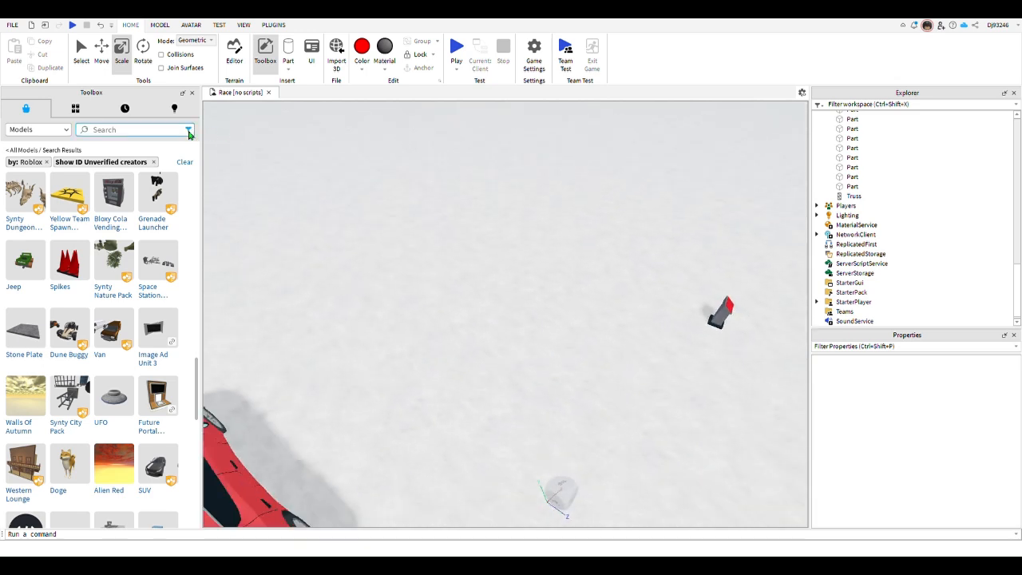
Apply the model filter with Roblox as creator and place the Police Car on the snowy ground.
{"action": "left_click", "coordinate": [188, 130]}
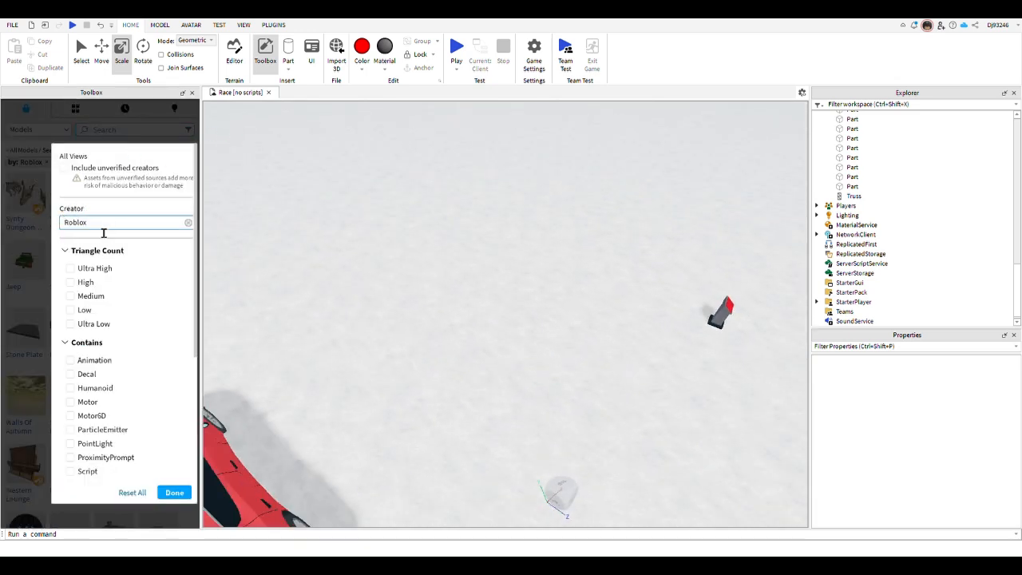
{"action": "left_click", "coordinate": [174, 492]}
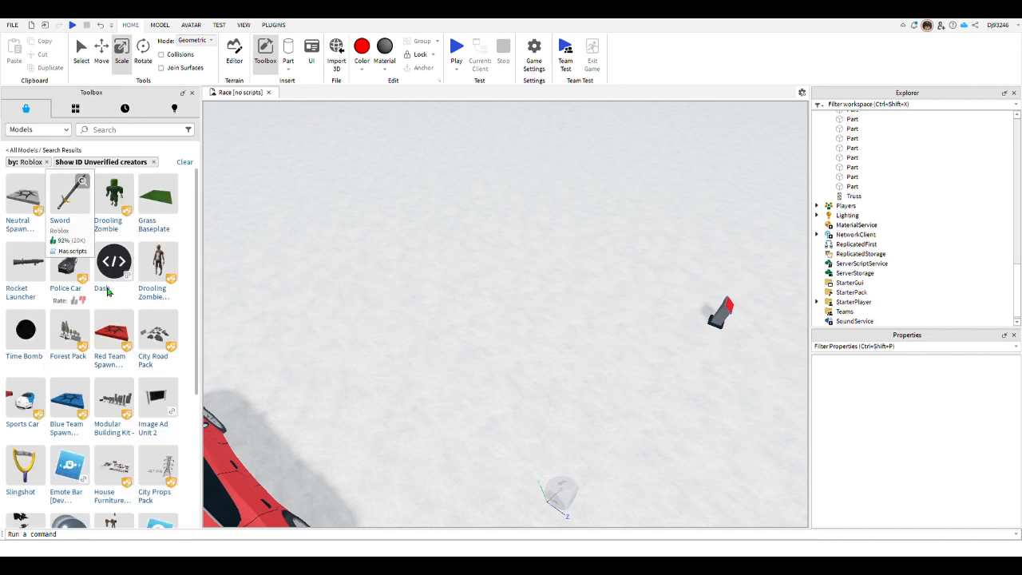
{"action": "left_click_drag", "start_coordinate": [67, 265], "coordinate": [433, 136]}
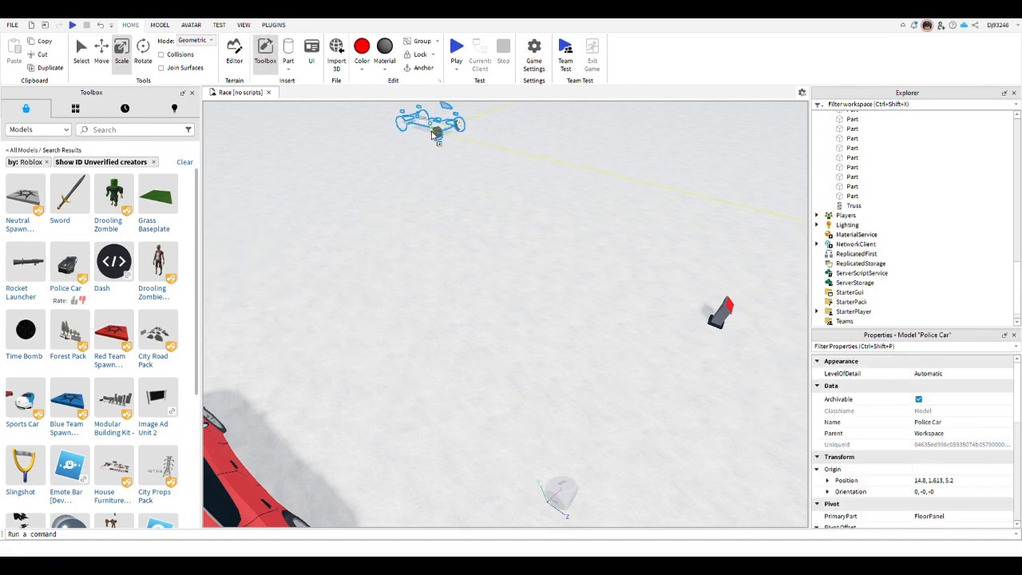
Place the Light Utility Vehicle and Pickup Truck model sets on the snowy ground near the police car.
{"action": "scroll", "coordinate": [158, 344], "scroll_direction": "down", "scroll_amount": 6}
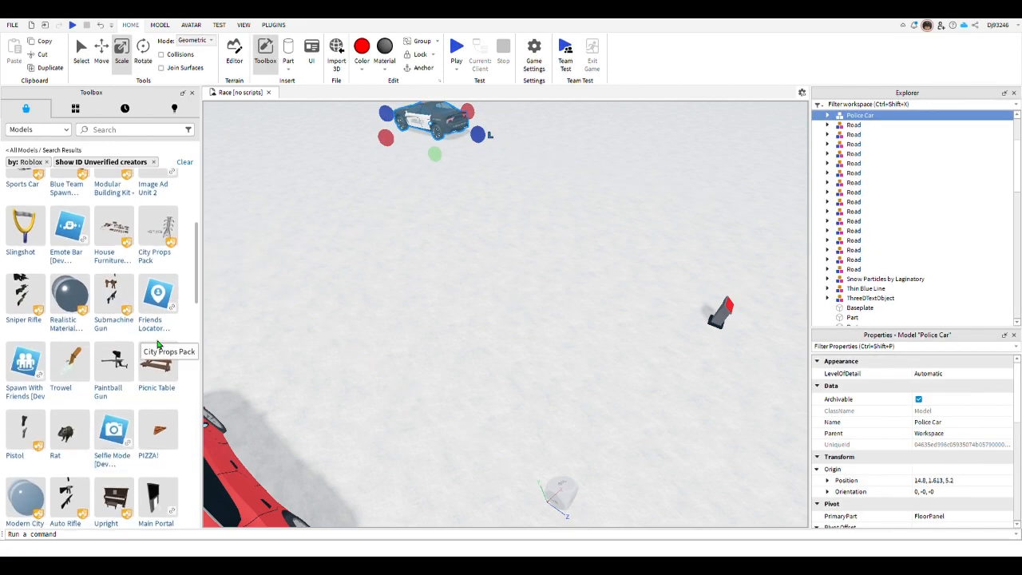
{"action": "scroll", "coordinate": [157, 343], "scroll_direction": "down", "scroll_amount": 5}
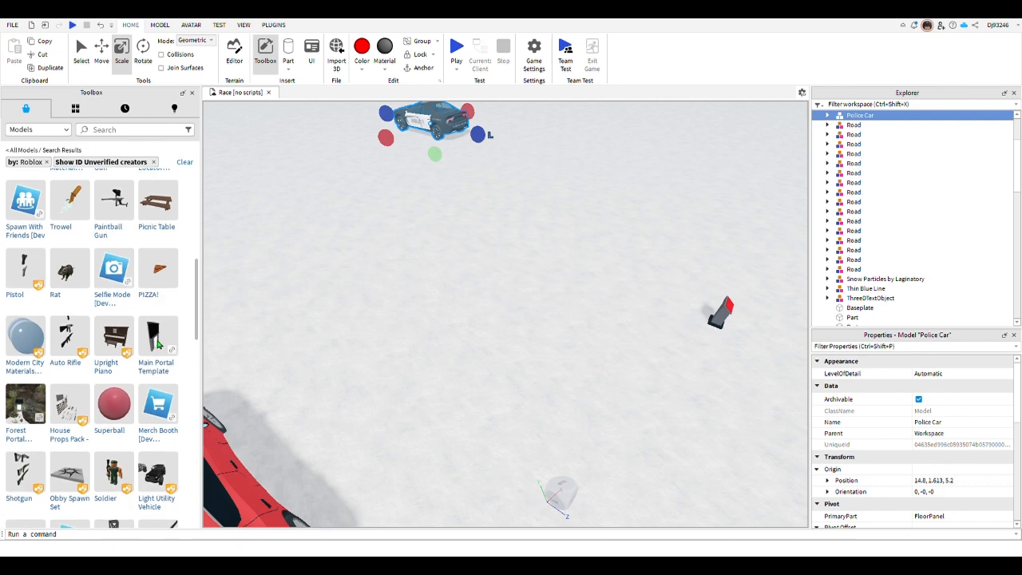
{"action": "scroll", "coordinate": [157, 343], "scroll_direction": "down", "scroll_amount": 5}
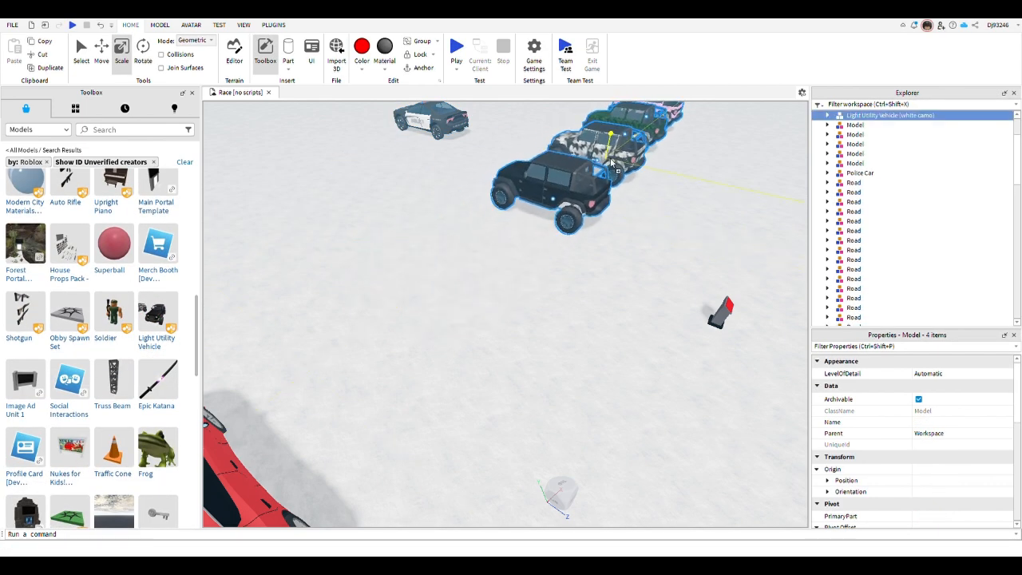
{"action": "scroll", "coordinate": [112, 350], "scroll_direction": "down", "scroll_amount": 2}
{"action": "scroll", "coordinate": [112, 350], "scroll_direction": "down", "scroll_amount": 4}
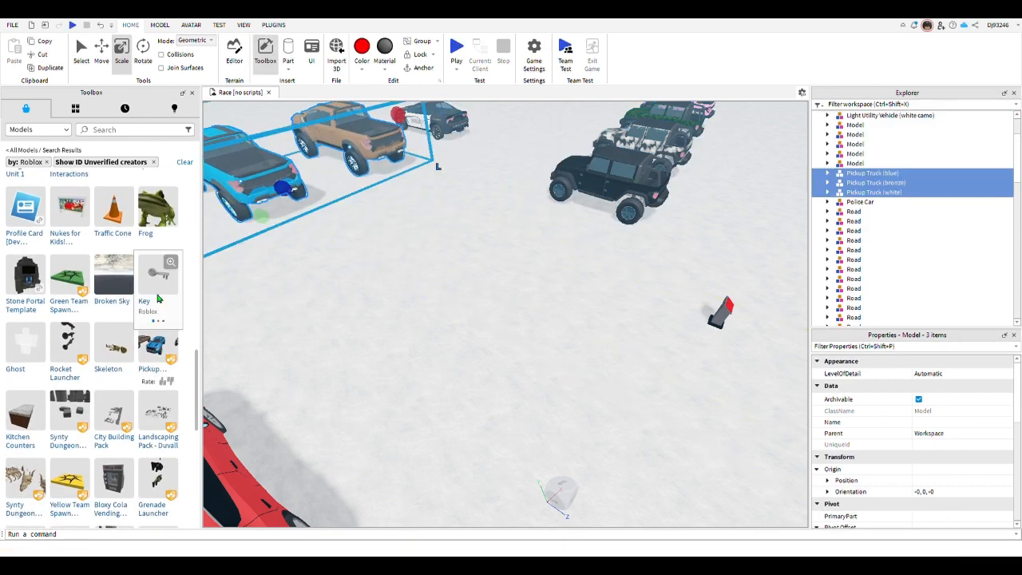
Place the Van set beside the utility vehicles and the SUV set between them and the pickup trucks.
{"action": "scroll", "coordinate": [137, 381], "scroll_direction": "down", "scroll_amount": 4}
{"action": "scroll", "coordinate": [137, 380], "scroll_direction": "down", "scroll_amount": 6}
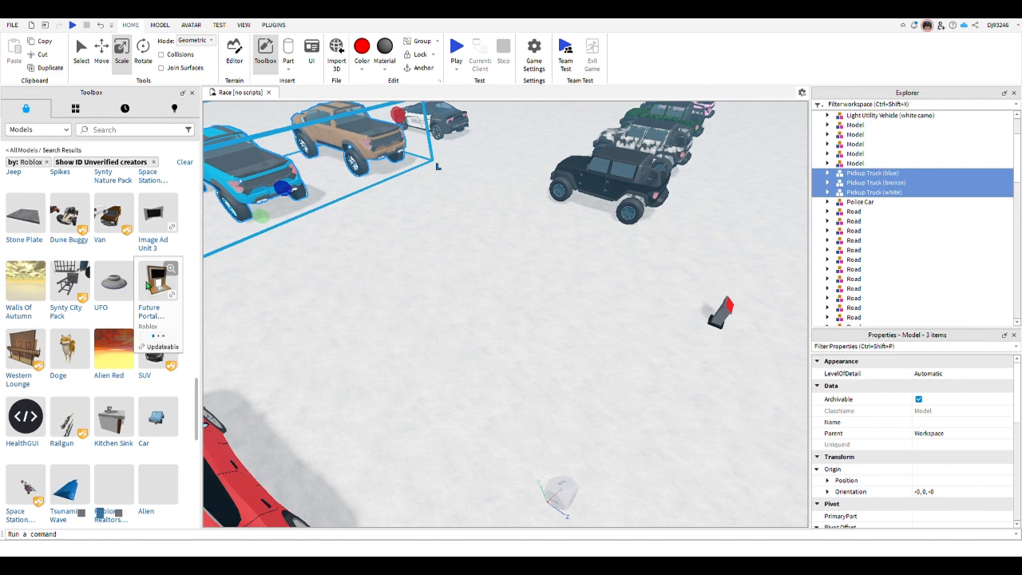
{"action": "left_click_drag", "start_coordinate": [109, 211], "coordinate": [724, 168]}
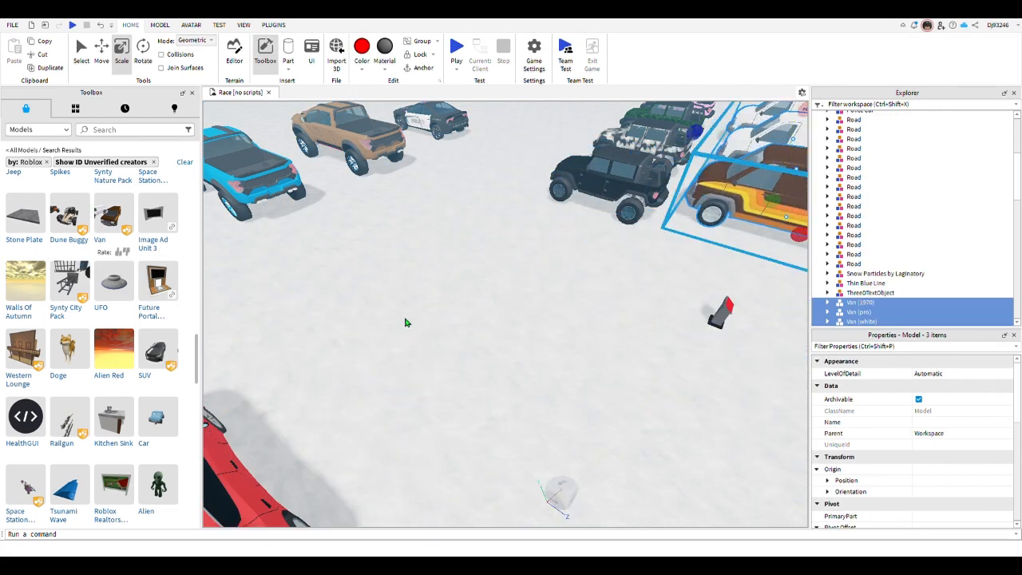
{"action": "right_click_drag", "start_coordinate": [406, 322], "coordinate": [388, 327]}
{"action": "left_click_drag", "start_coordinate": [391, 330], "coordinate": [450, 175]}
{"action": "right_click_drag", "start_coordinate": [424, 304], "coordinate": [407, 283]}
Place the Supercar set near the pedestal and the Sedan set beside the vans, toward the road.
{"action": "scroll", "coordinate": [48, 359], "scroll_direction": "down", "scroll_amount": 5}
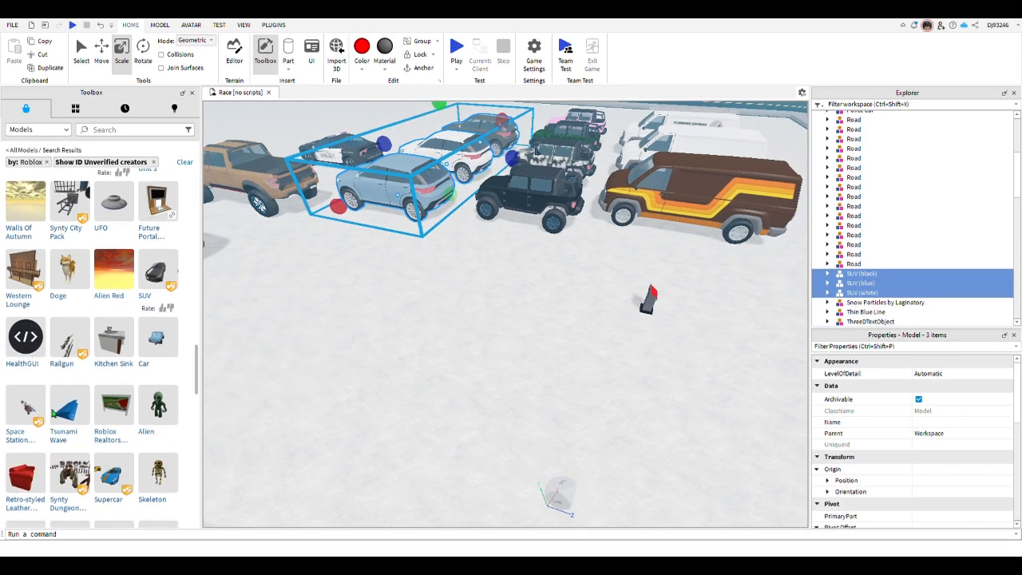
{"action": "scroll", "coordinate": [321, 324], "scroll_direction": "down", "scroll_amount": 4}
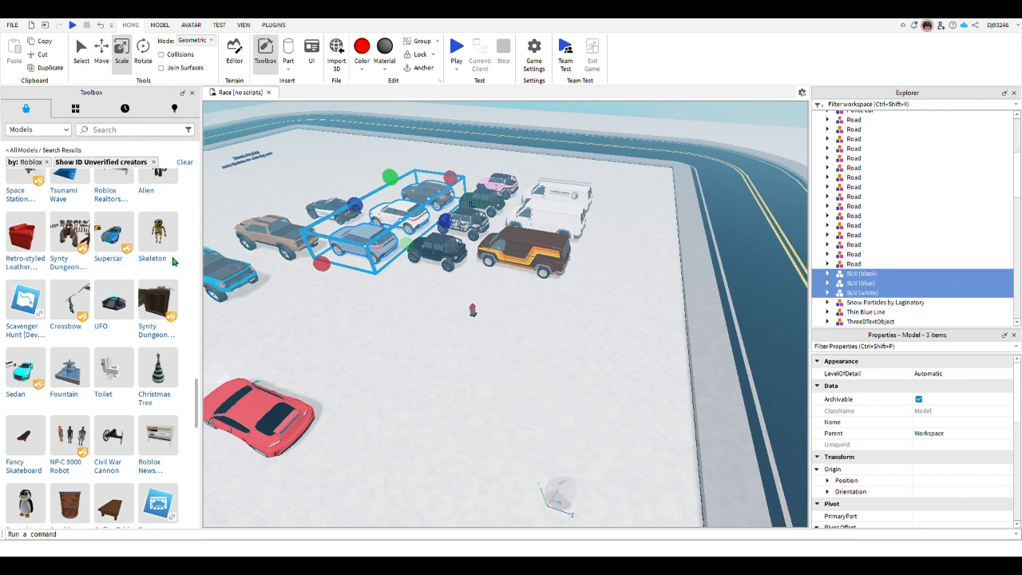
{"action": "left_click_drag", "start_coordinate": [112, 235], "coordinate": [516, 363]}
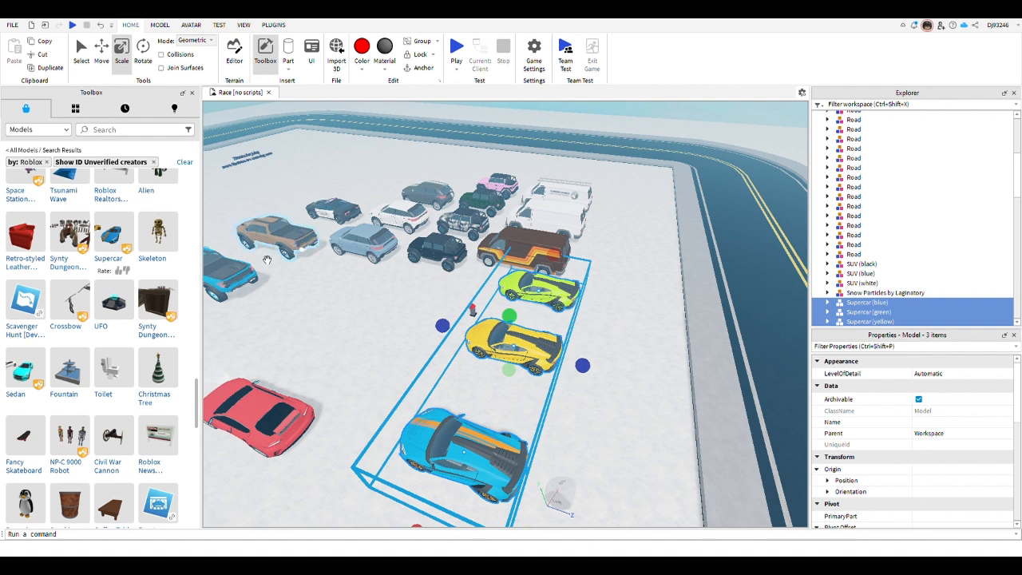
{"action": "mouse_move", "coordinate": [34, 376]}
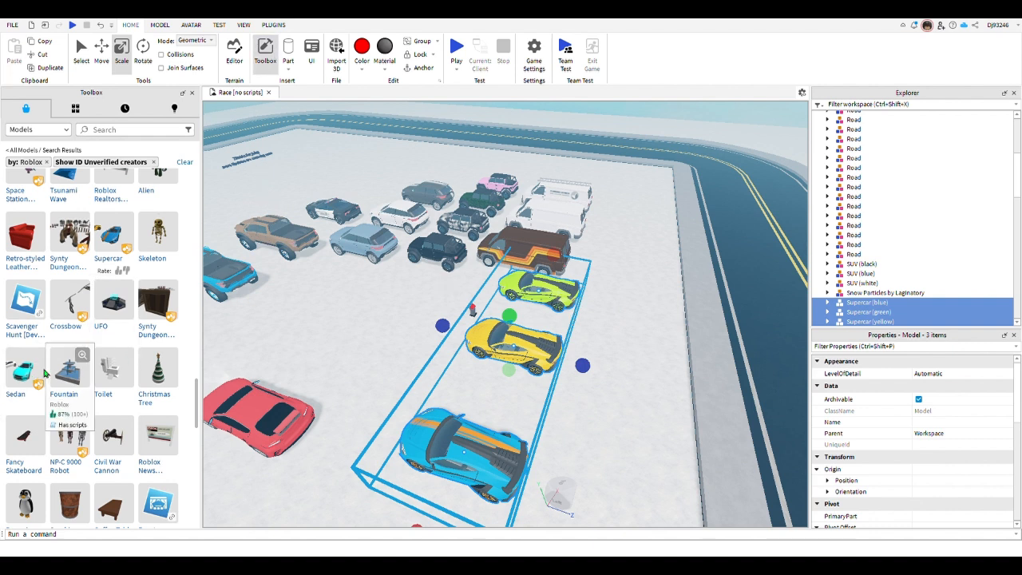
{"action": "left_click_drag", "start_coordinate": [274, 324], "coordinate": [651, 263]}
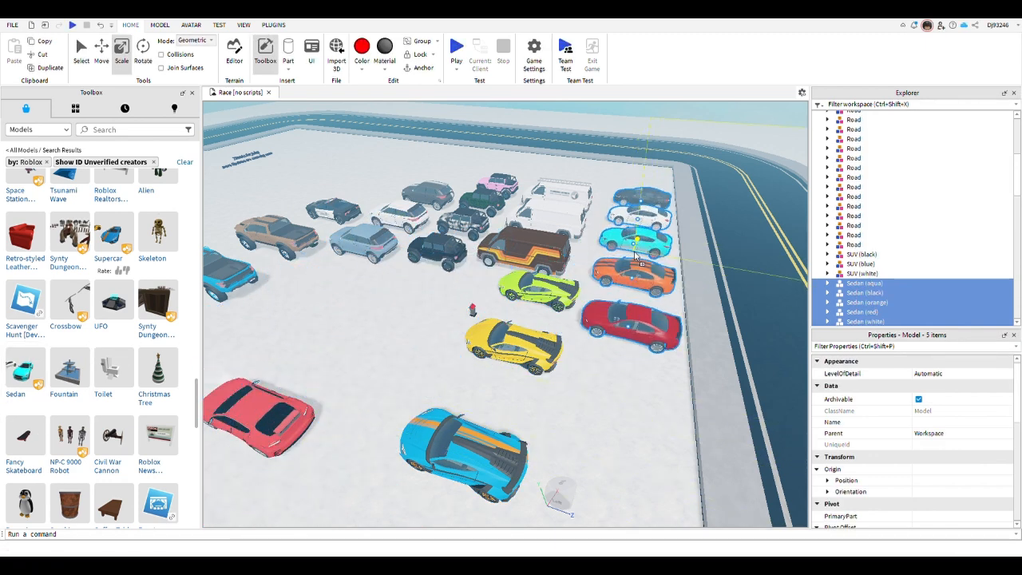
Search the Roblox-made models for "DOORS".
{"action": "scroll", "coordinate": [662, 268], "scroll_direction": "up", "scroll_amount": 5}
{"action": "scroll", "coordinate": [58, 311], "scroll_direction": "down", "scroll_amount": 10}
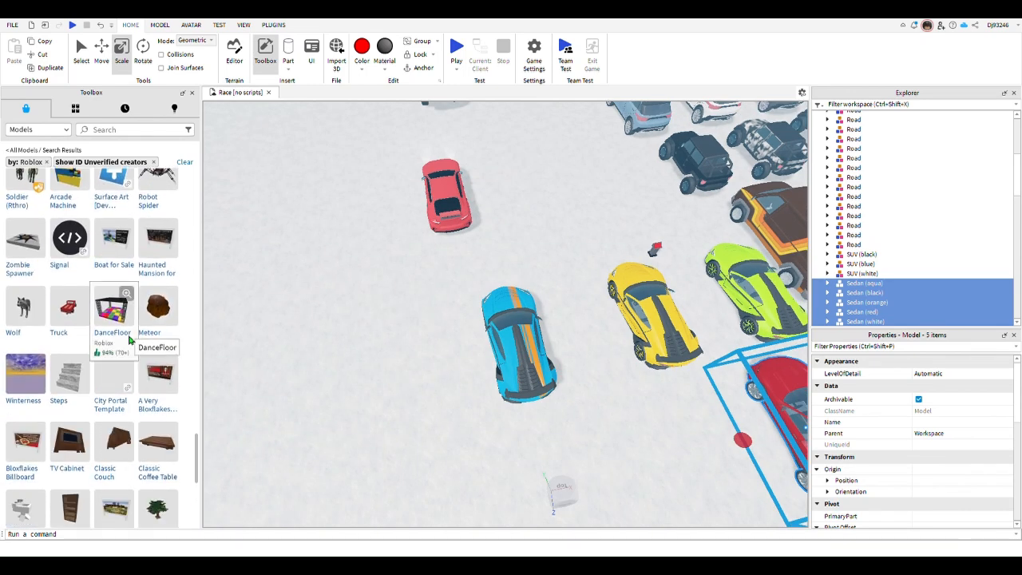
{"action": "left_click", "coordinate": [164, 132]}
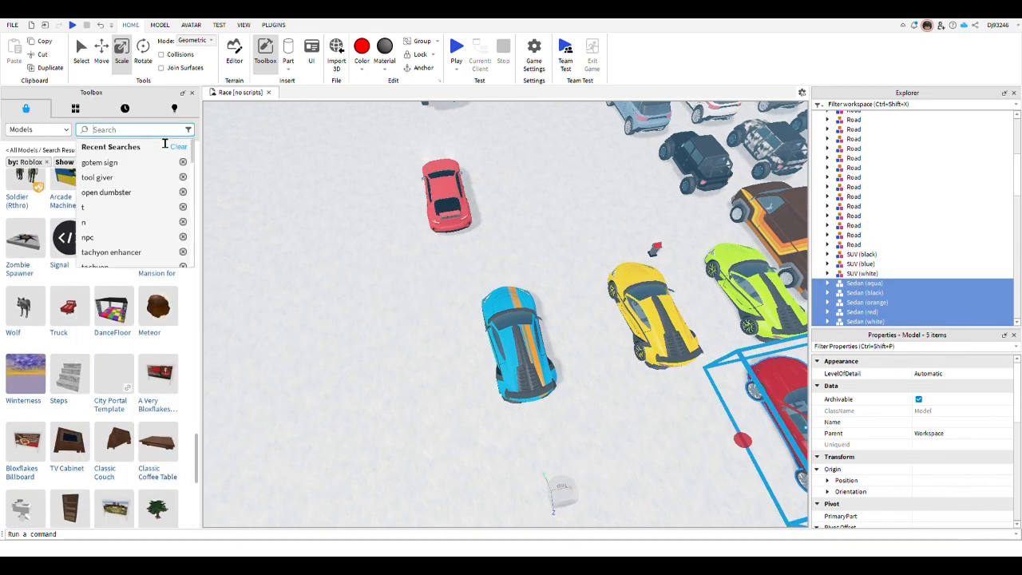
{"action": "type", "text": "DOOR"}
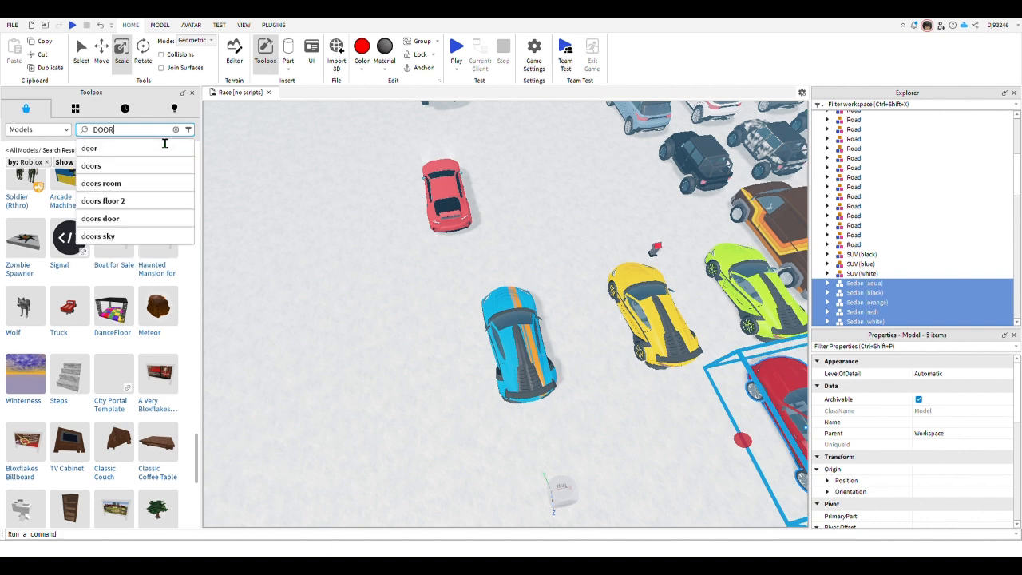
{"action": "type", "text": "S"}
{"action": "key", "text": "Return"}
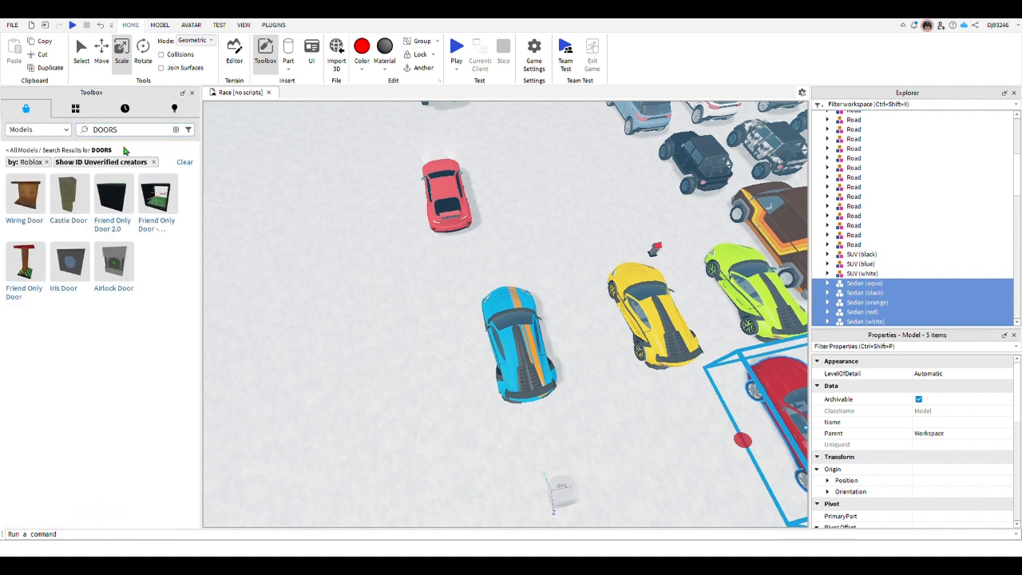
Clear the model search and look through the full set of Roblox-made models.
{"action": "left_click", "coordinate": [177, 130]}
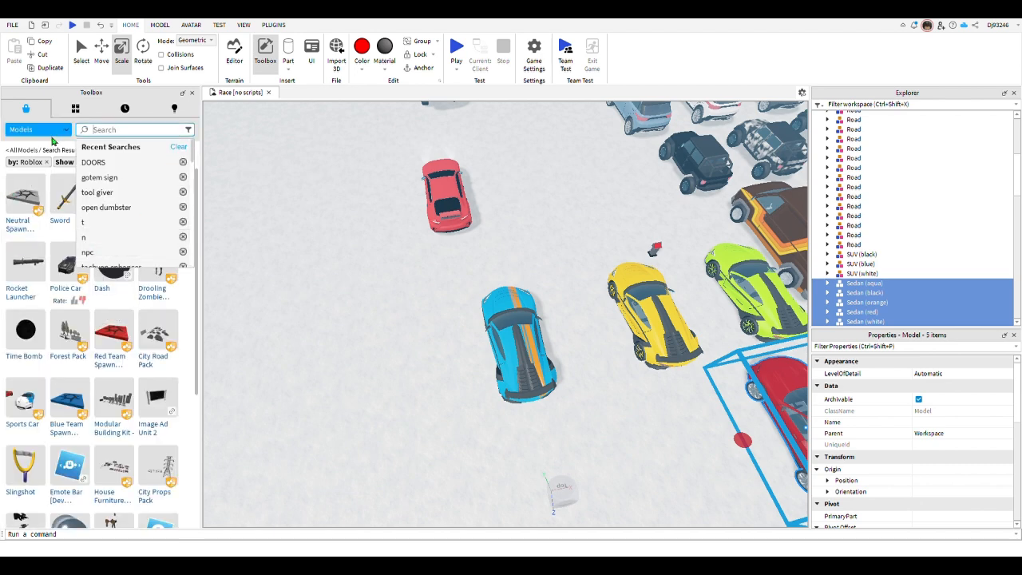
{"action": "scroll", "coordinate": [99, 359], "scroll_direction": "down", "scroll_amount": 5}
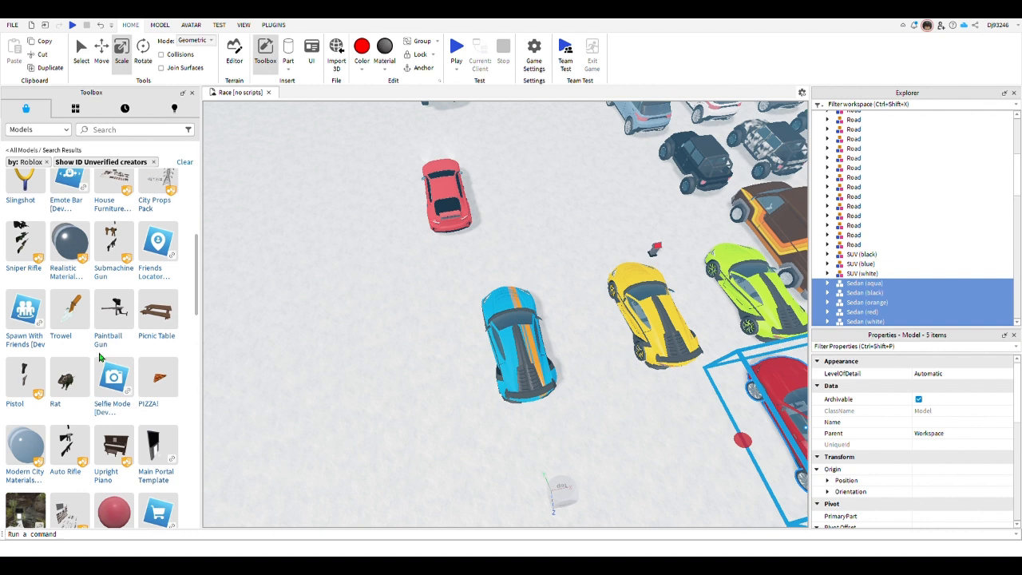
{"action": "scroll", "coordinate": [100, 358], "scroll_direction": "down", "scroll_amount": 1}
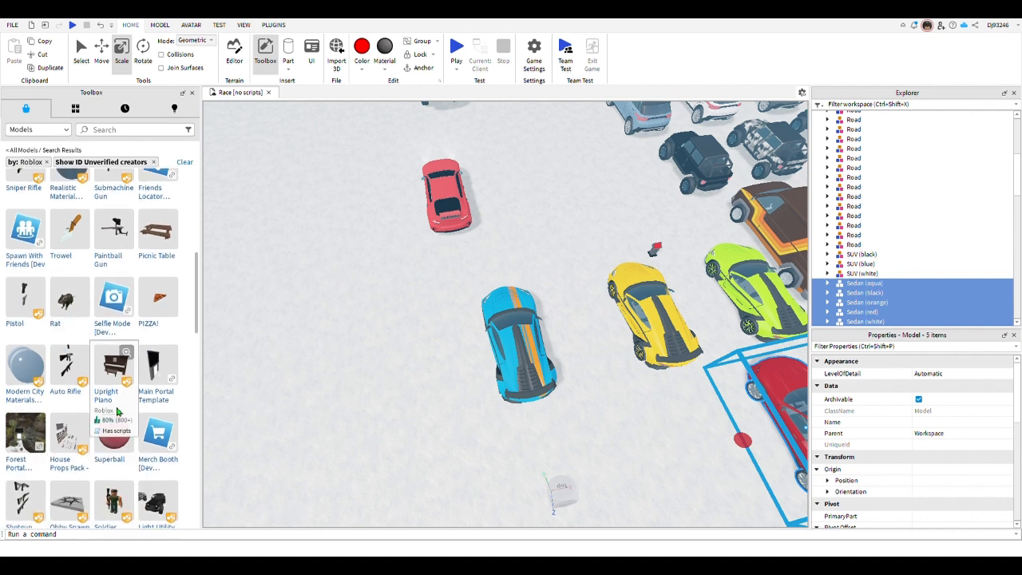
{"action": "scroll", "coordinate": [117, 411], "scroll_direction": "down", "scroll_amount": 1}
{"action": "scroll", "coordinate": [114, 409], "scroll_direction": "down", "scroll_amount": 3}
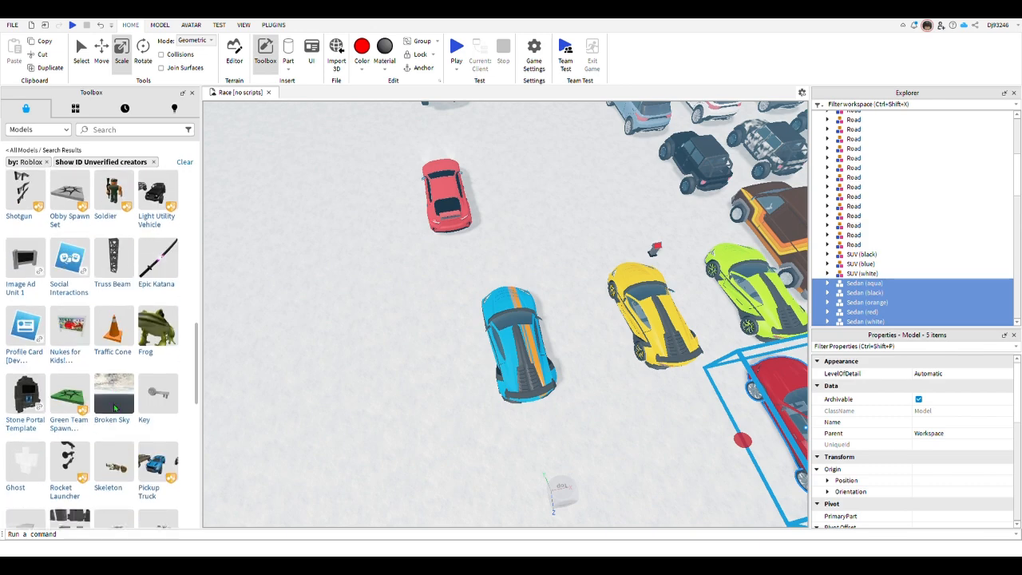
Move the snow particles model along the X axis to about X -38, over the area inside the road loop.
{"action": "right_click_drag", "start_coordinate": [402, 358], "coordinate": [483, 214]}
{"action": "key", "text": "s"}
{"action": "key", "text": "a"}
{"action": "left_click", "coordinate": [467, 202]}
{"action": "left_click", "coordinate": [483, 214]}
{"action": "key", "text": "s"}
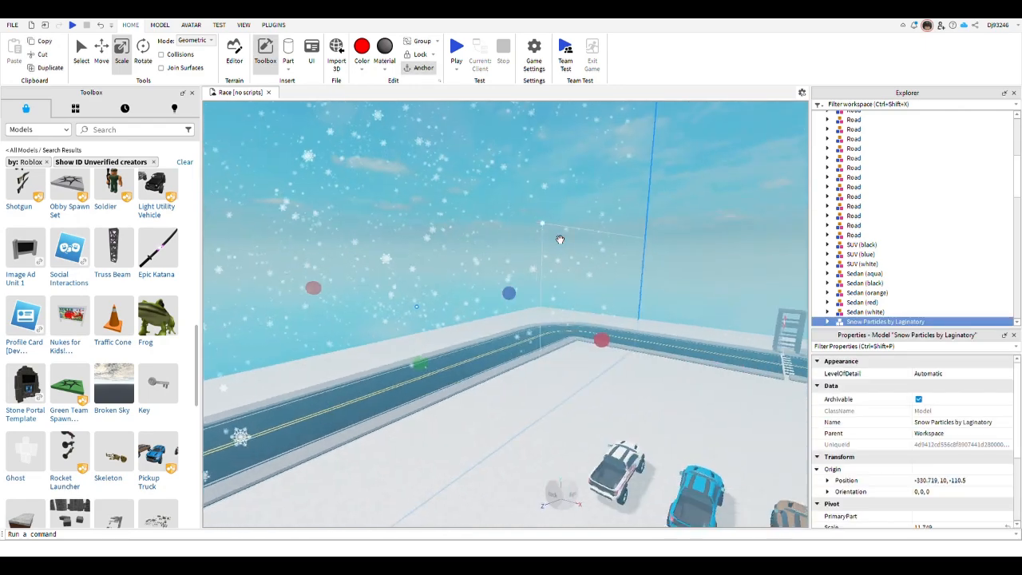
{"action": "left_click", "coordinate": [101, 49]}
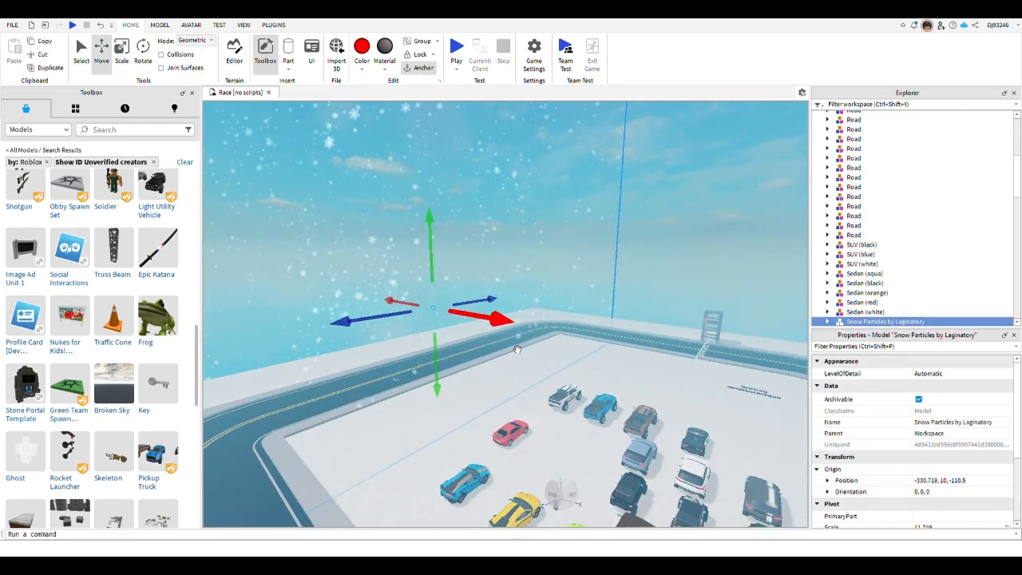
{"action": "left_click_drag", "start_coordinate": [481, 313], "coordinate": [589, 270]}
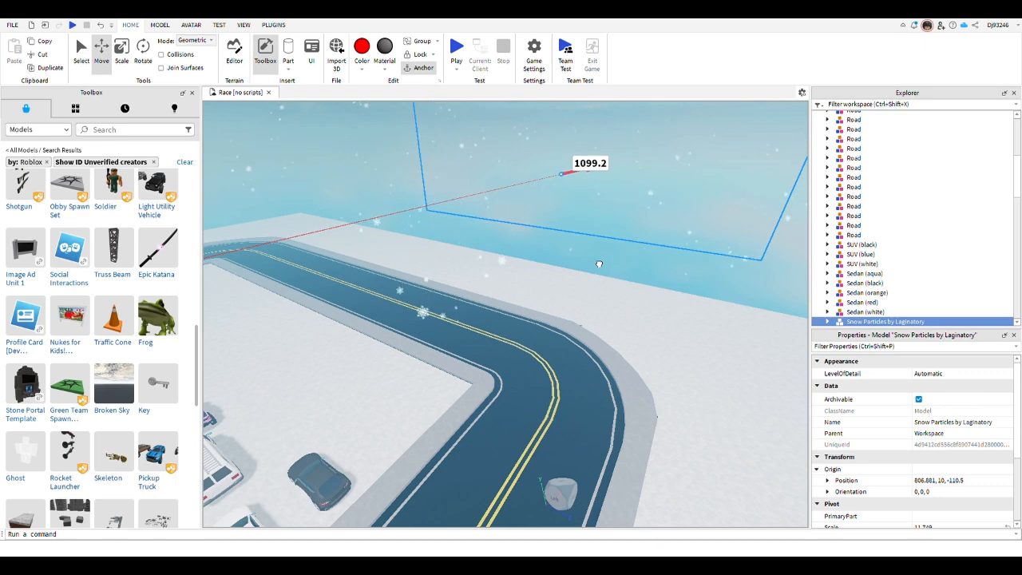
{"action": "right_click_drag", "start_coordinate": [580, 281], "coordinate": [543, 314]}
{"action": "scroll", "coordinate": [544, 315], "scroll_direction": "down", "scroll_amount": 2}
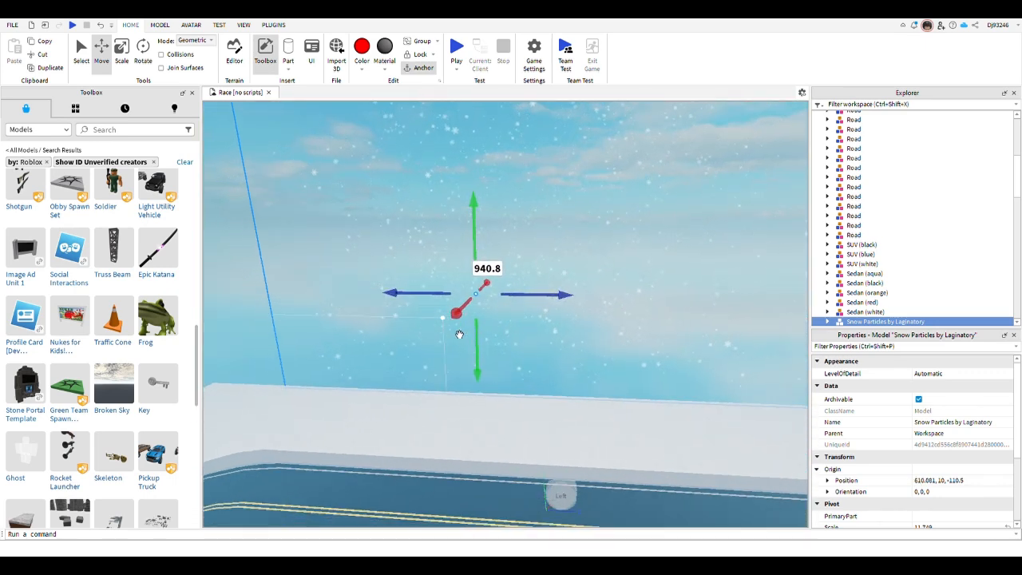
{"action": "left_click_drag", "start_coordinate": [457, 315], "coordinate": [422, 318]}
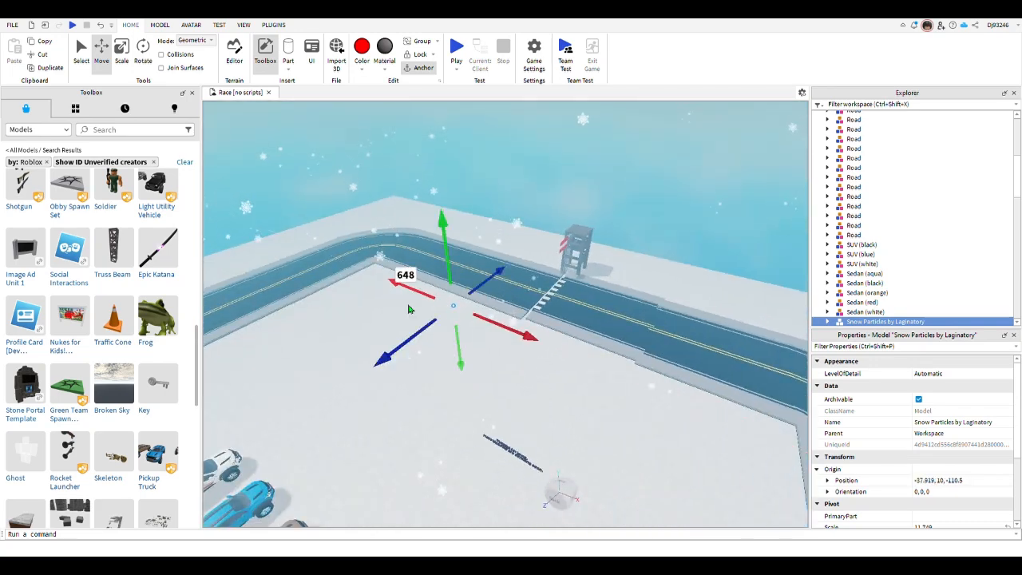
Nudge the snow particles along the X axis to center them over the whole race track, and deselect them.
{"action": "right_click_drag", "start_coordinate": [408, 309], "coordinate": [554, 344]}
{"action": "scroll", "coordinate": [538, 333], "scroll_direction": "up", "scroll_amount": 2}
{"action": "scroll", "coordinate": [555, 344], "scroll_direction": "down", "scroll_amount": 3}
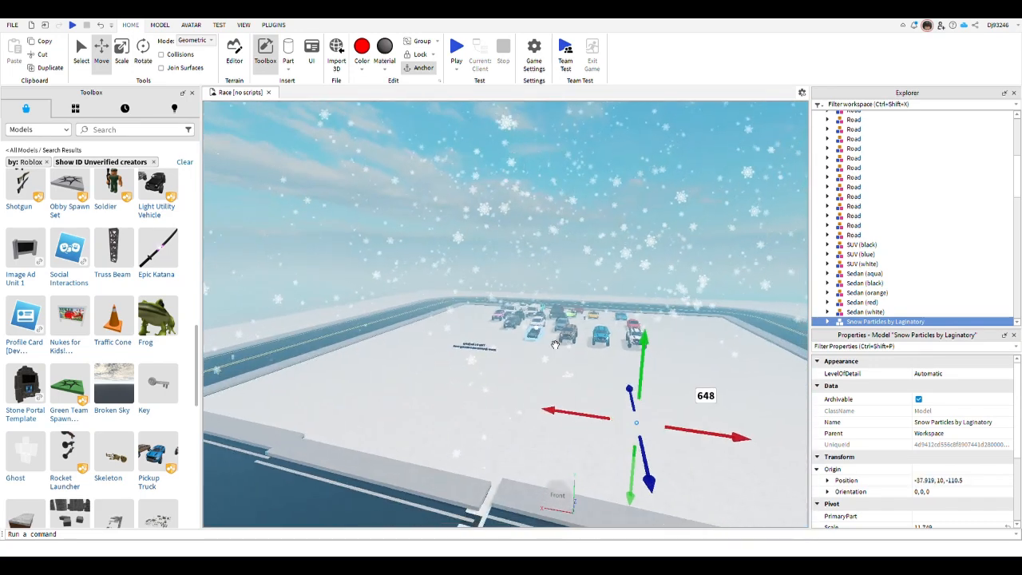
{"action": "scroll", "coordinate": [555, 344], "scroll_direction": "down", "scroll_amount": 5}
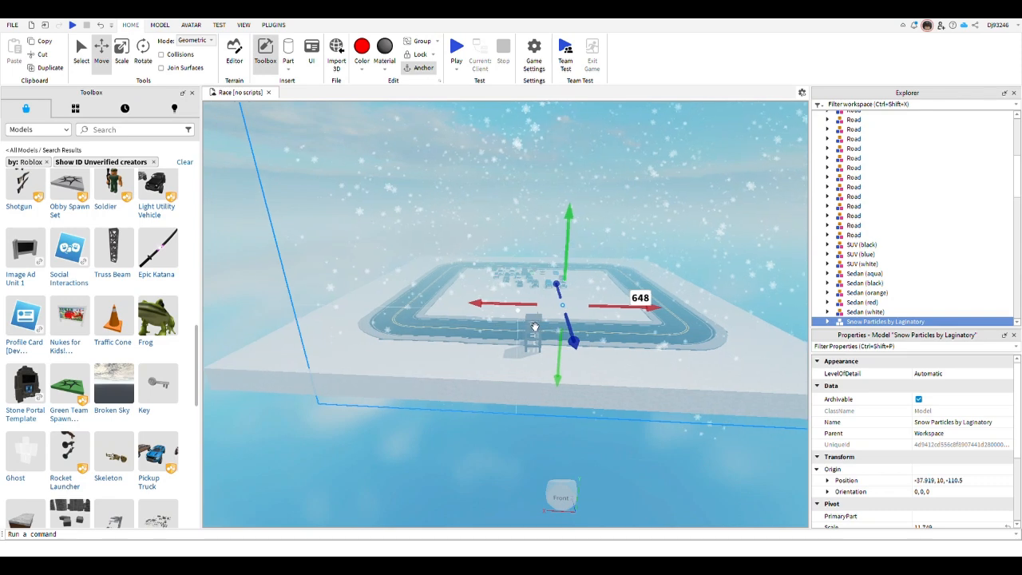
{"action": "right_click_drag", "start_coordinate": [392, 434], "coordinate": [392, 433]}
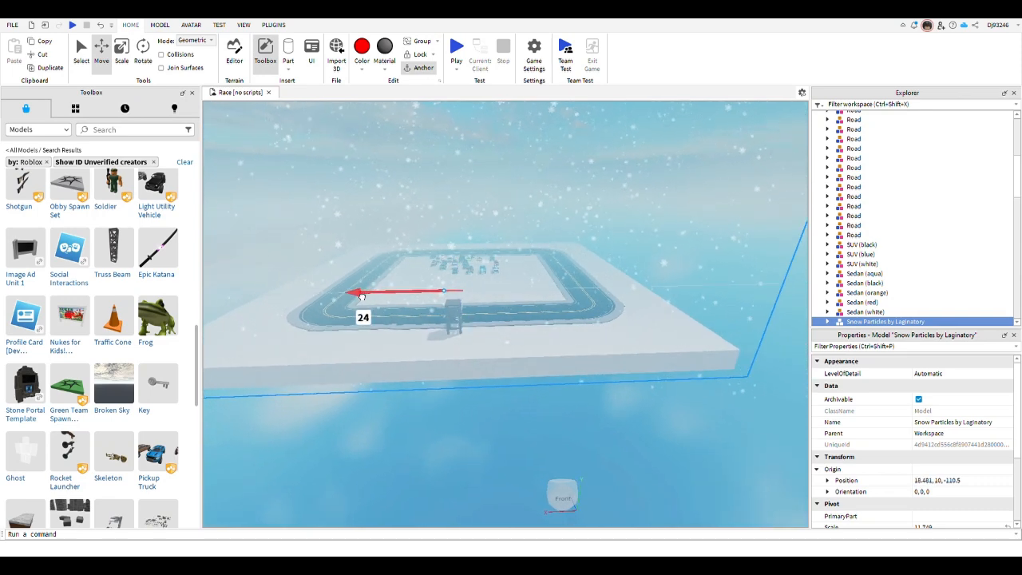
{"action": "left_click", "coordinate": [395, 441]}
Delete the red cylinder part standing on the snow near the white pickup truck.
{"action": "scroll", "coordinate": [416, 452], "scroll_direction": "up", "scroll_amount": 5}
{"action": "right_click_drag", "start_coordinate": [415, 452], "coordinate": [416, 452]}
{"action": "scroll", "coordinate": [416, 452], "scroll_direction": "up", "scroll_amount": 2}
{"action": "scroll", "coordinate": [397, 201], "scroll_direction": "down", "scroll_amount": 2}
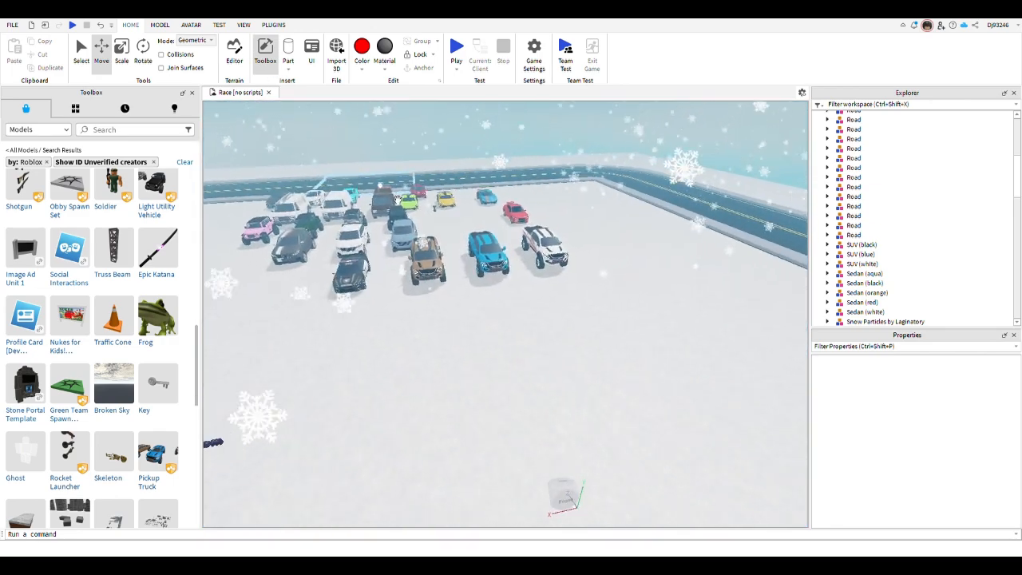
{"action": "right_click_drag", "start_coordinate": [447, 309], "coordinate": [447, 308]}
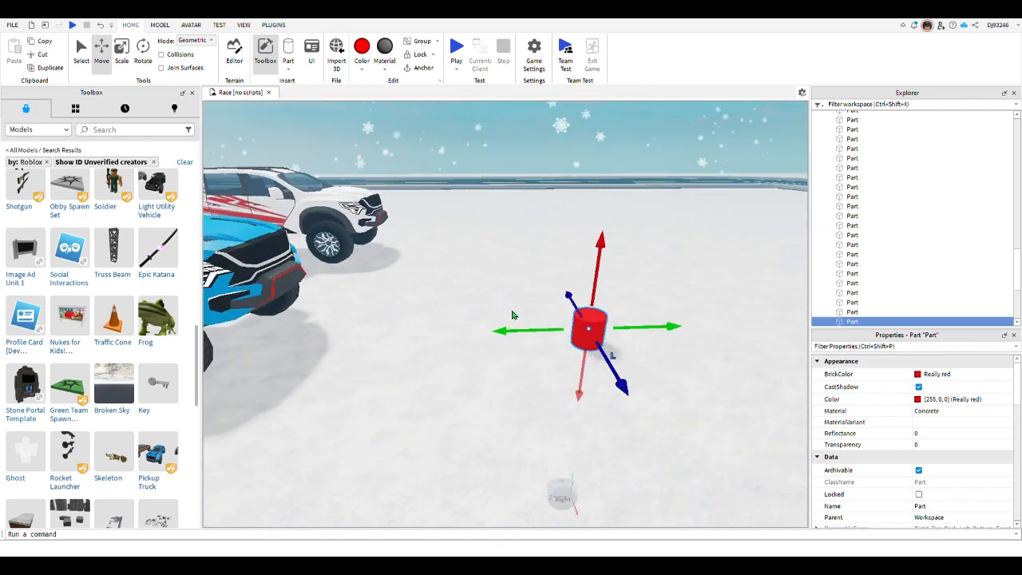
{"action": "key", "text": "Delete"}
Open the game settings.
{"action": "right_click_drag", "start_coordinate": [497, 252], "coordinate": [497, 251]}
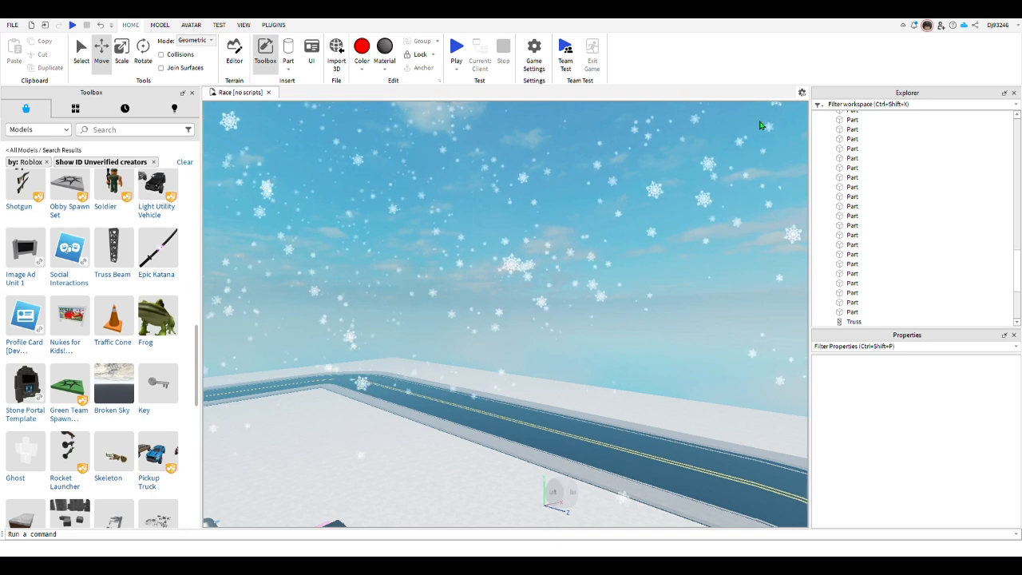
{"action": "left_click", "coordinate": [539, 70]}
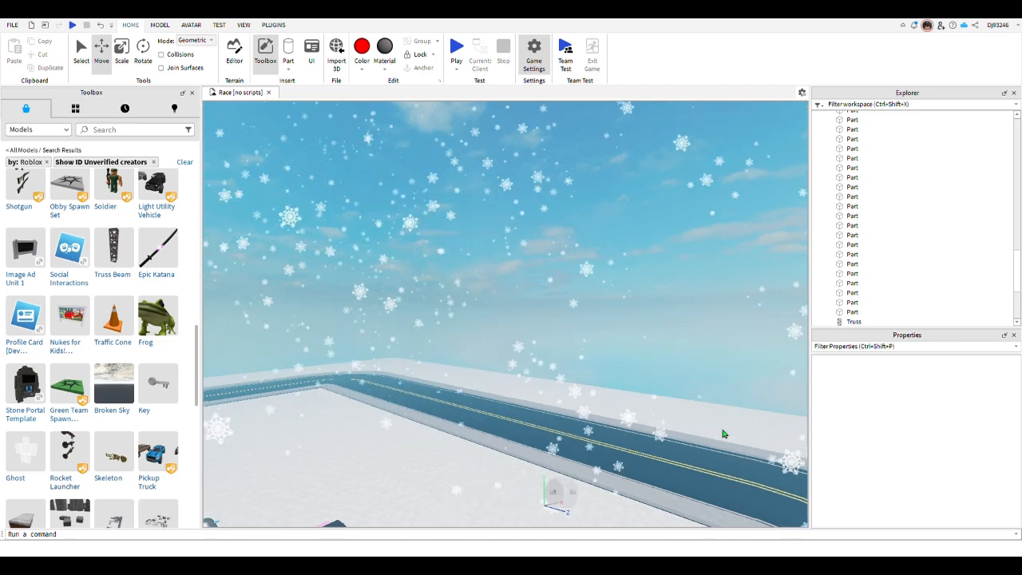
Shift the road segment at the crossing beside the start tower to about X 25.2, Z -163.2.
{"action": "right_click_drag", "start_coordinate": [512, 304], "coordinate": [491, 427]}
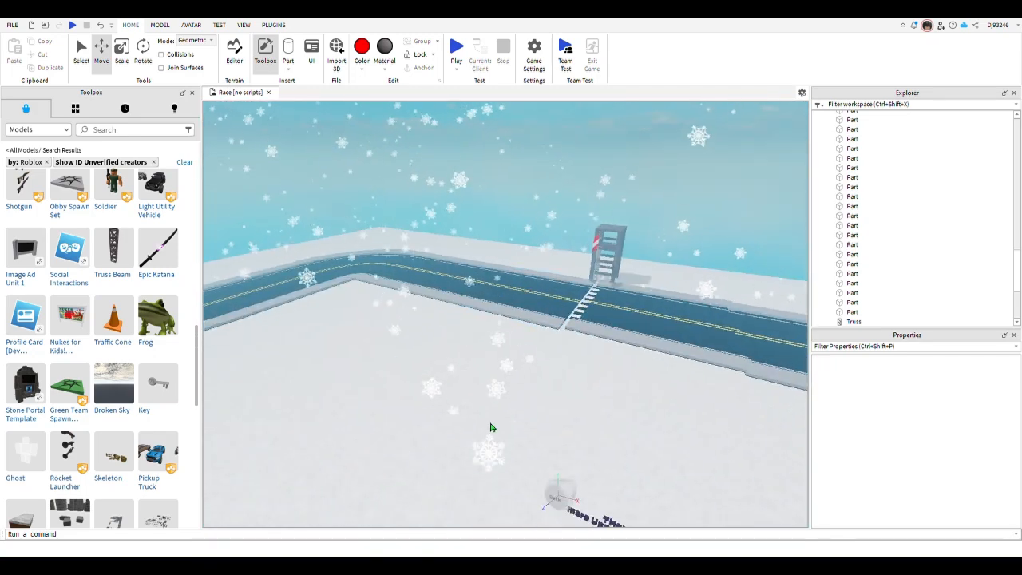
{"action": "scroll", "coordinate": [575, 328], "scroll_direction": "up", "scroll_amount": 2}
{"action": "mouse_move", "coordinate": [575, 328]}
{"action": "right_mouse_down"}
{"action": "mouse_move", "coordinate": [600, 324]}
{"action": "mouse_move", "coordinate": [584, 314]}
{"action": "right_mouse_up"}
{"action": "scroll", "coordinate": [600, 325], "scroll_direction": "up", "scroll_amount": 2}
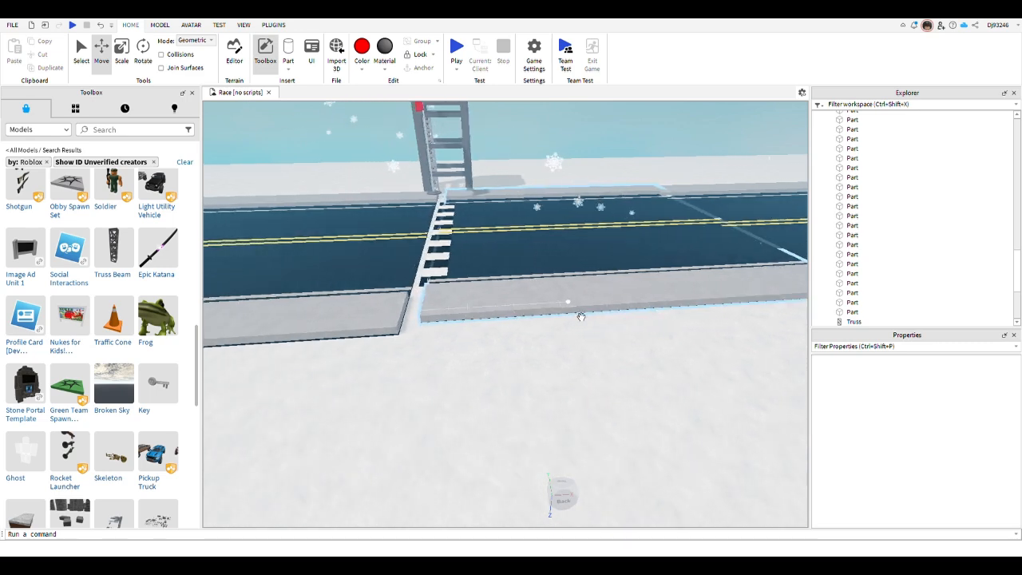
{"action": "left_click", "coordinate": [582, 317]}
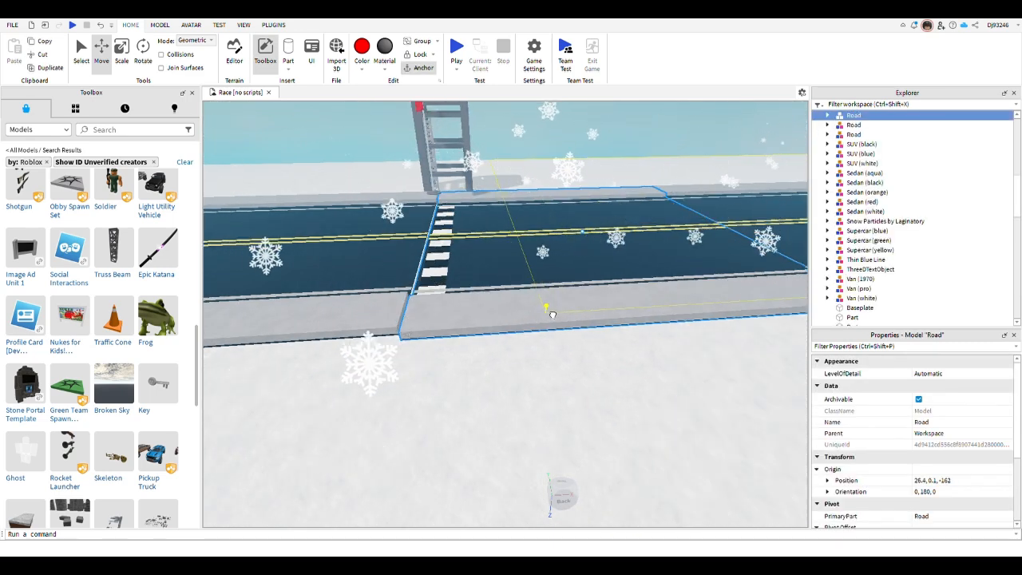
{"action": "left_click_drag", "start_coordinate": [546, 310], "coordinate": [542, 313]}
Nudge the start-line road segment to about X 25.99 and Z -162.77 to line it up with the adjoining road.
{"action": "key", "text": "f"}
{"action": "scroll", "coordinate": [570, 365], "scroll_direction": "up", "scroll_amount": 1}
{"action": "right_click_drag", "start_coordinate": [572, 366], "coordinate": [569, 375]}
{"action": "scroll", "coordinate": [568, 375], "scroll_direction": "up", "scroll_amount": 1}
{"action": "key", "text": "d"}
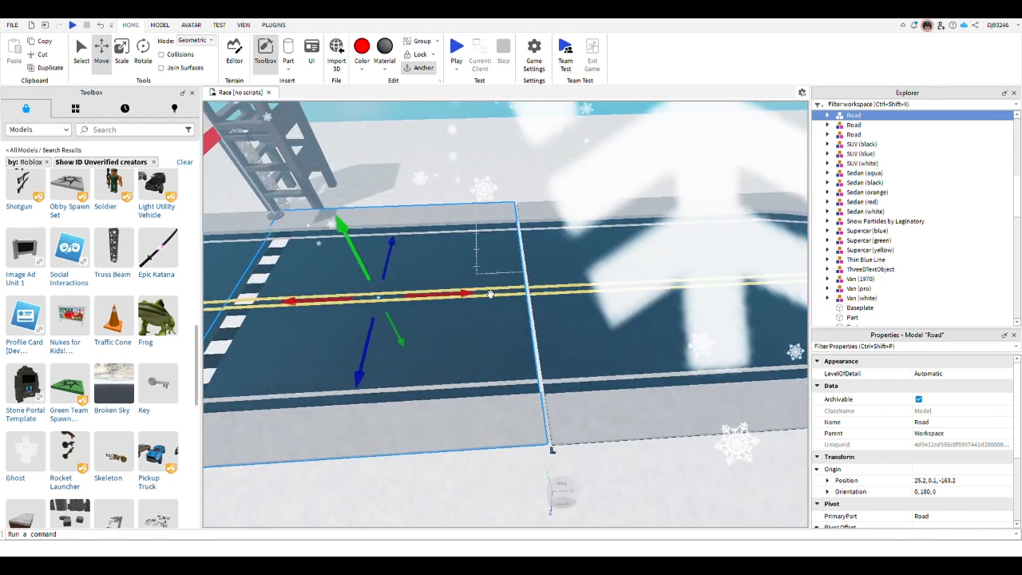
{"action": "left_click_drag", "start_coordinate": [467, 293], "coordinate": [447, 295]}
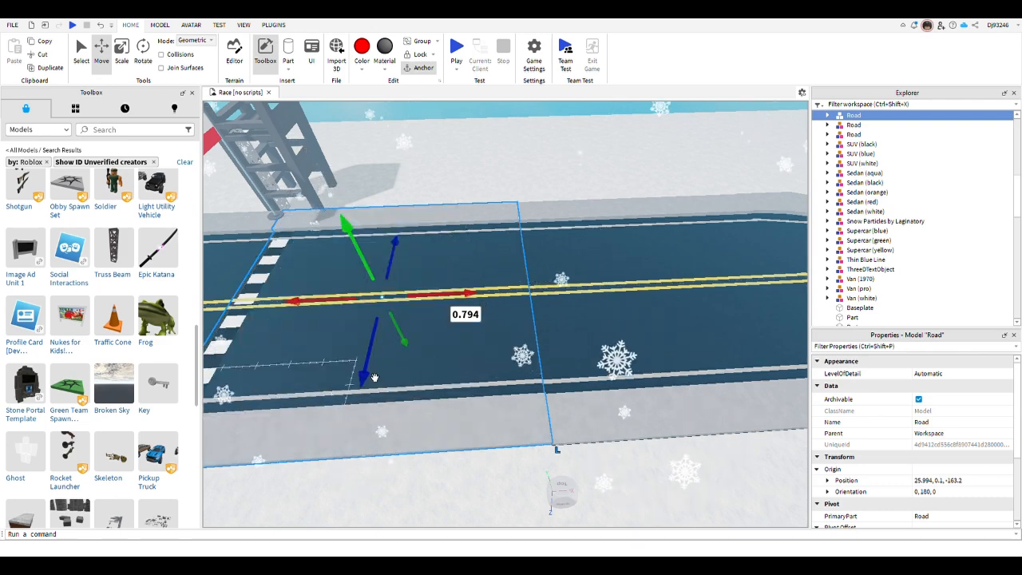
{"action": "left_click_drag", "start_coordinate": [368, 359], "coordinate": [387, 373]}
Fine-tune the start-line road segment to about Z -163.04 so its curb edge aligns with the neighbouring piece, and deselect it.
{"action": "key", "text": "d"}
{"action": "right_click_drag", "start_coordinate": [482, 403], "coordinate": [483, 403]}
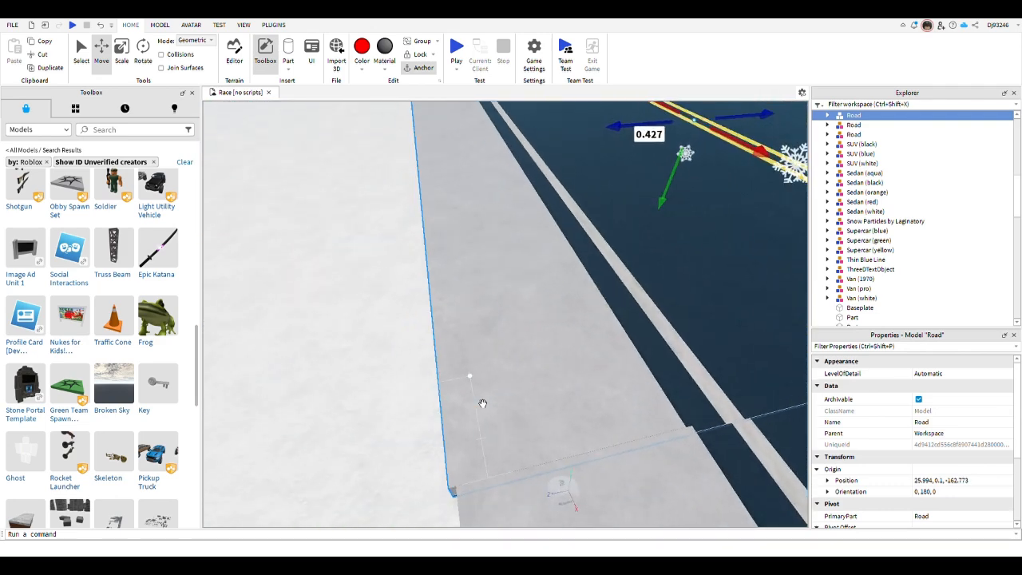
{"action": "scroll", "coordinate": [482, 403], "scroll_direction": "down", "scroll_amount": 3}
{"action": "left_click_drag", "start_coordinate": [563, 218], "coordinate": [566, 226]}
{"action": "right_click_drag", "start_coordinate": [566, 227], "coordinate": [522, 279]}
{"action": "left_click", "coordinate": [527, 275]}
{"action": "right_click_drag", "start_coordinate": [673, 317], "coordinate": [662, 317]}
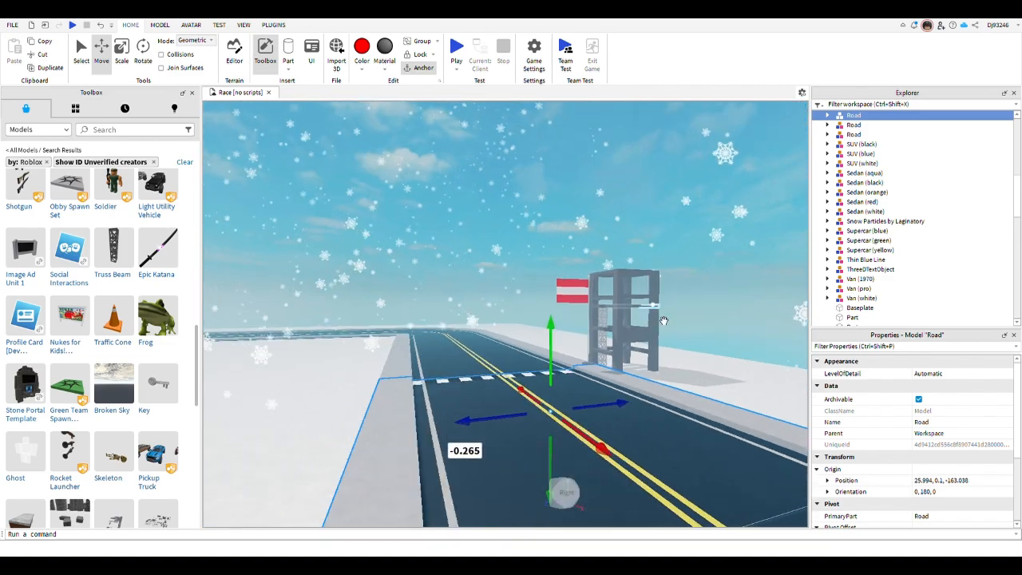
{"action": "left_click", "coordinate": [416, 237]}
{"action": "right_click_drag", "start_coordinate": [547, 254], "coordinate": [505, 247]}
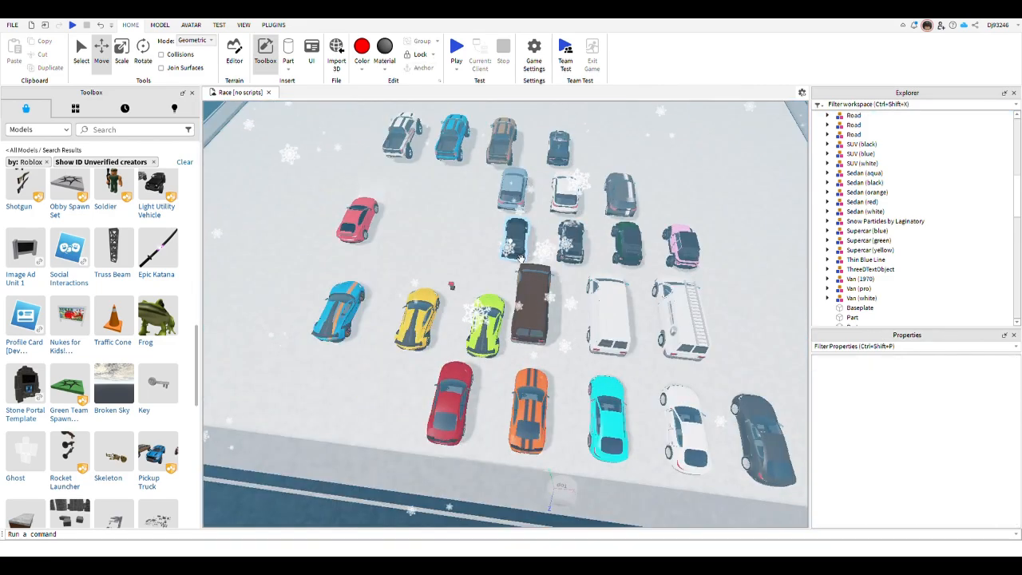